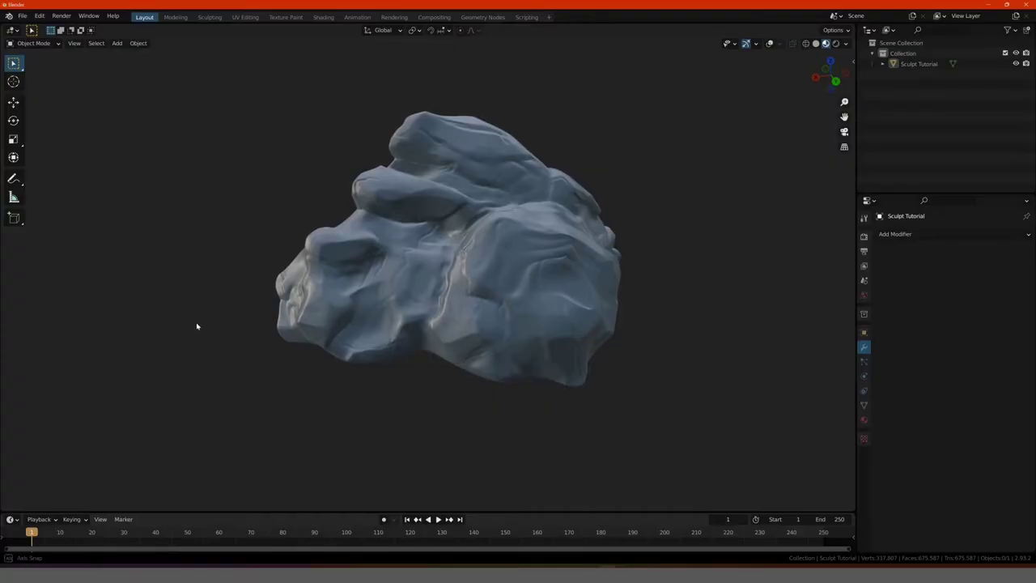
Step: Orbit the view all around the sculpted rock to inspect its shape from every side
mouse_move(328, 321)
middle_mouse_down()
mouse_move(432, 313)
mouse_move(569, 323)
middle_mouse_up()
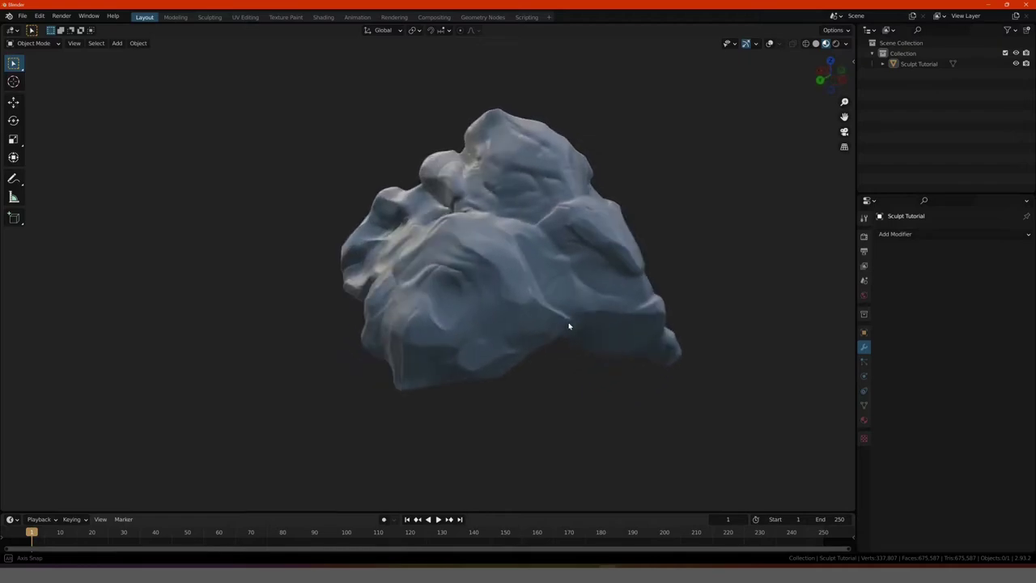
mouse_move(418, 312)
middle_mouse_down()
mouse_move(540, 310)
mouse_move(455, 308)
middle_mouse_up()
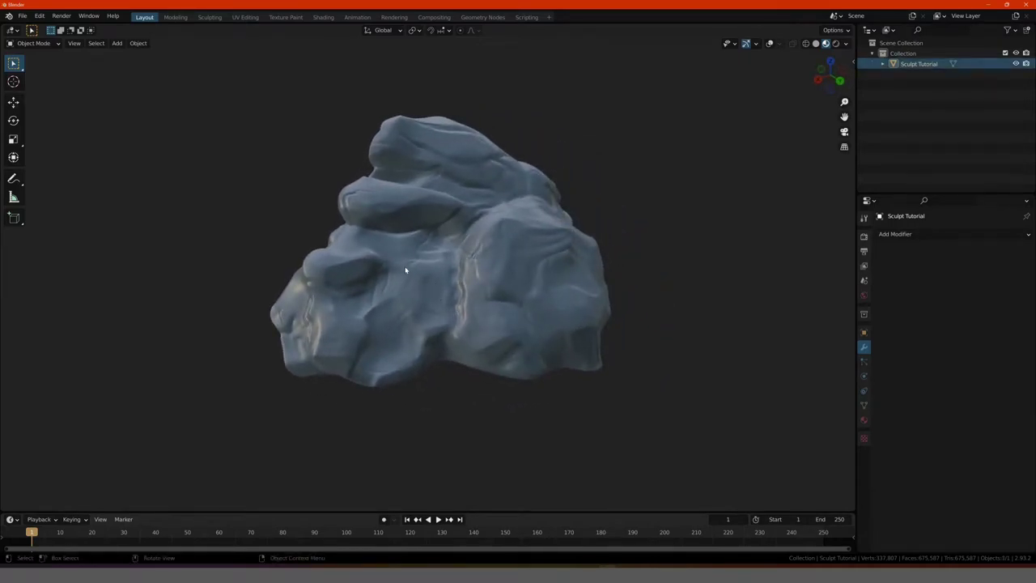
mouse_move(405, 271)
middle_mouse_down()
mouse_move(400, 316)
mouse_move(400, 266)
mouse_move(337, 241)
mouse_move(539, 253)
mouse_move(637, 272)
middle_mouse_up()
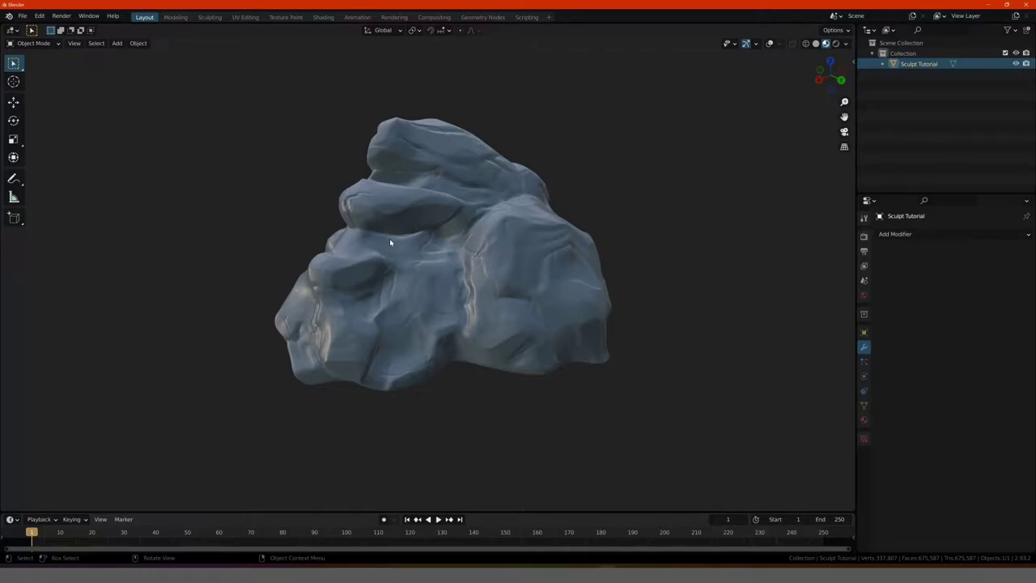
mouse_move(367, 177)
middle_mouse_down()
mouse_move(342, 203)
mouse_move(442, 197)
middle_mouse_up()
mouse_move(283, 177)
middle_mouse_down()
mouse_move(351, 157)
mouse_move(459, 153)
mouse_move(294, 159)
mouse_move(286, 181)
middle_mouse_up()
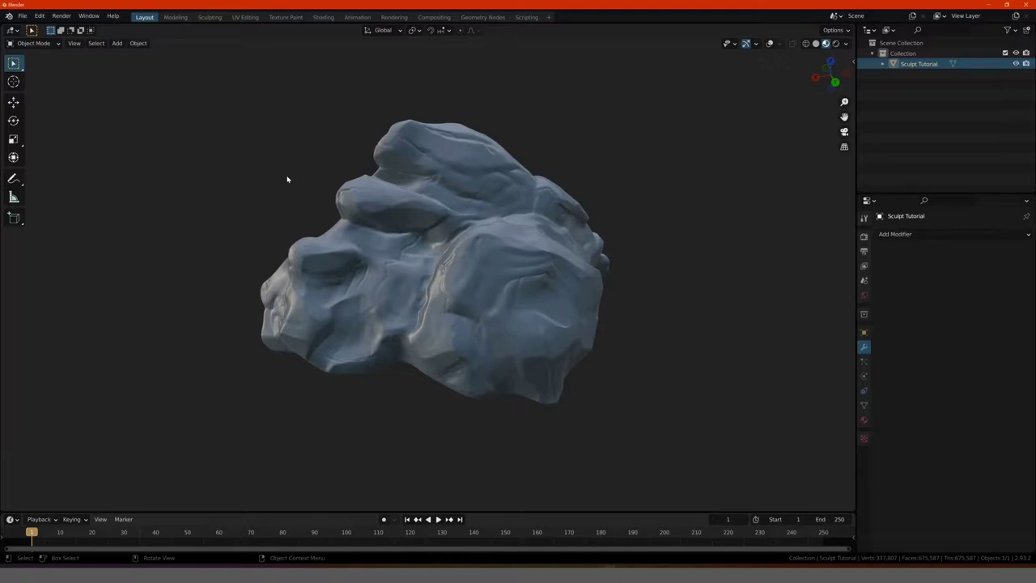
mouse_move(310, 177)
middle_mouse_down()
mouse_move(257, 192)
mouse_move(208, 181)
mouse_move(340, 175)
middle_mouse_up()
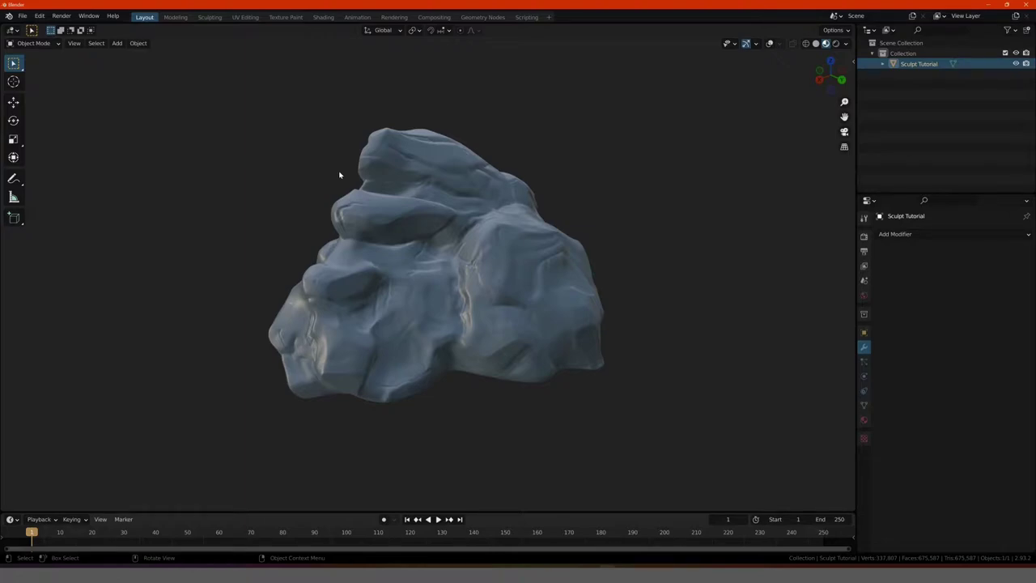
middle_click_drag(339, 174, 200, 196)
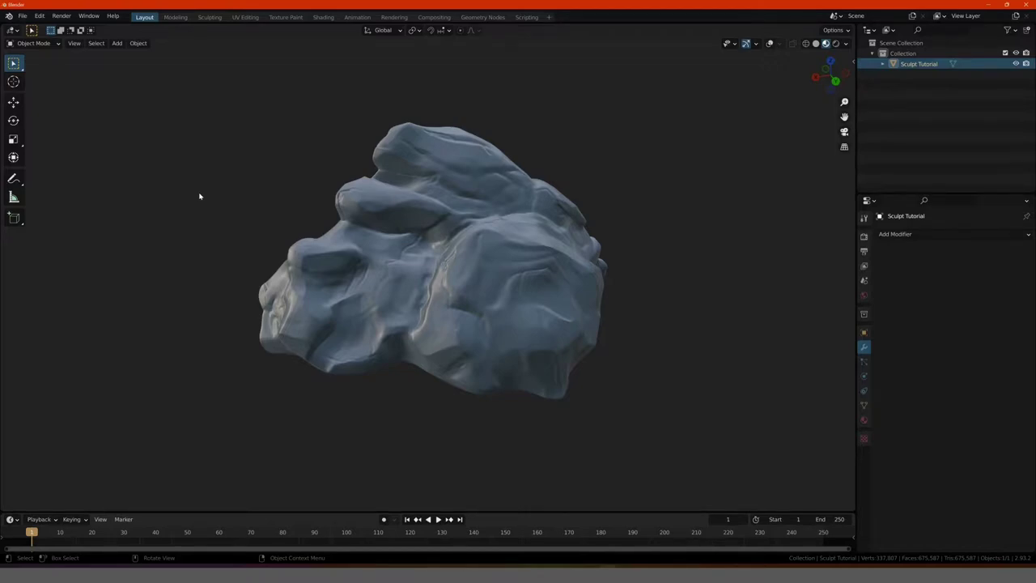
mouse_move(264, 146)
middle_mouse_down()
mouse_move(155, 153)
mouse_move(471, 140)
mouse_move(282, 149)
middle_mouse_up()
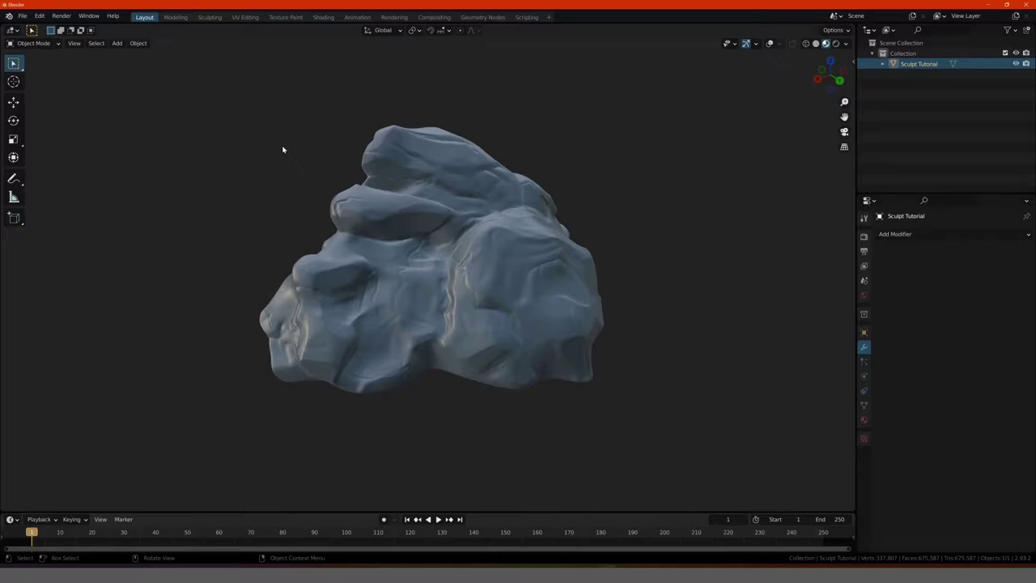
mouse_move(282, 149)
middle_mouse_down()
mouse_move(170, 192)
mouse_move(273, 198)
mouse_move(319, 173)
mouse_move(416, 168)
mouse_move(269, 185)
middle_mouse_up()
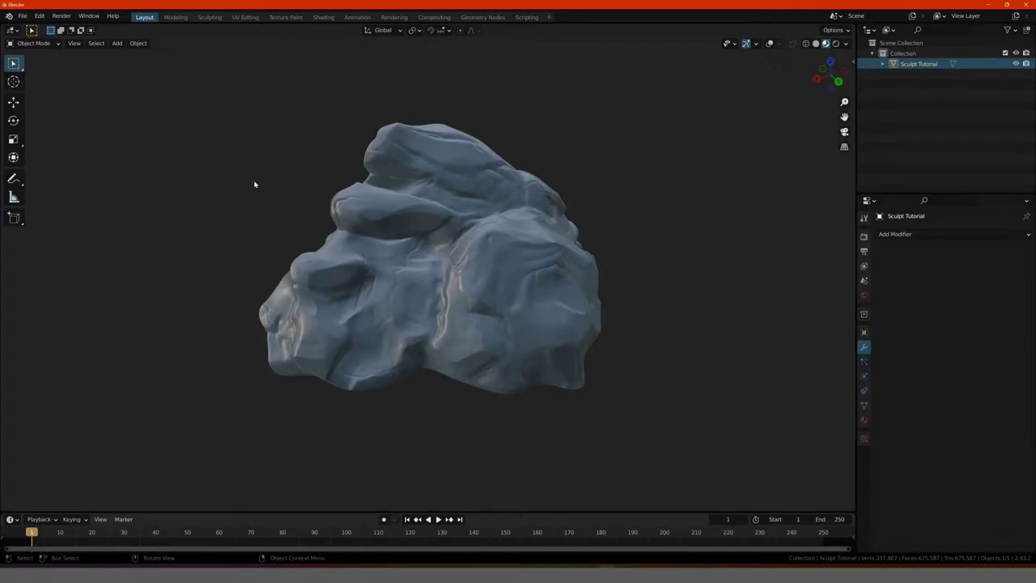
mouse_move(266, 183)
middle_mouse_down()
mouse_move(240, 205)
mouse_move(280, 186)
middle_mouse_up()
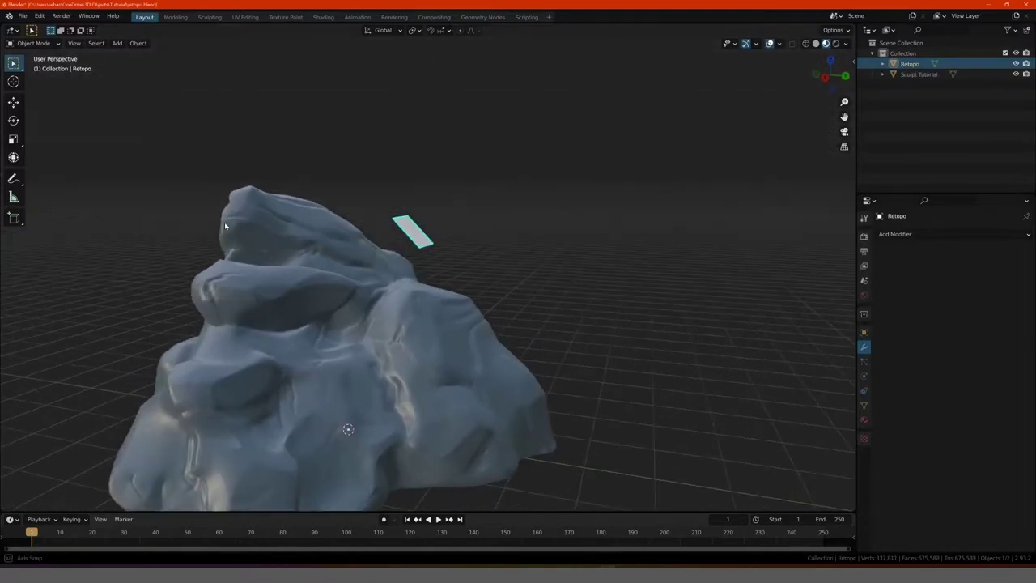
Step: Select the Retopo plane in the outliner
middle_click_drag(218, 232, 197, 236)
left_click(275, 245)
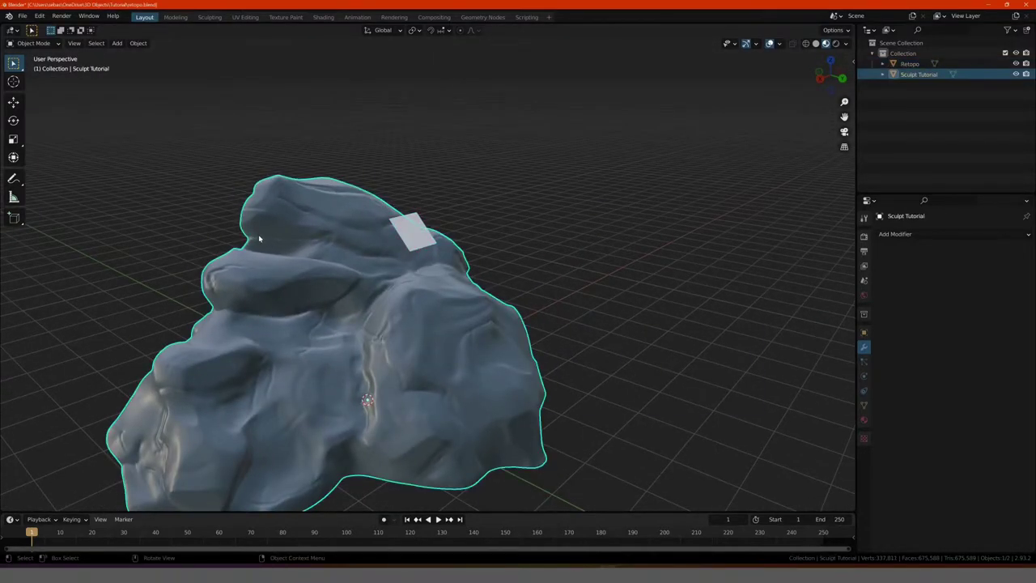
scroll(259, 235, "down", 1)
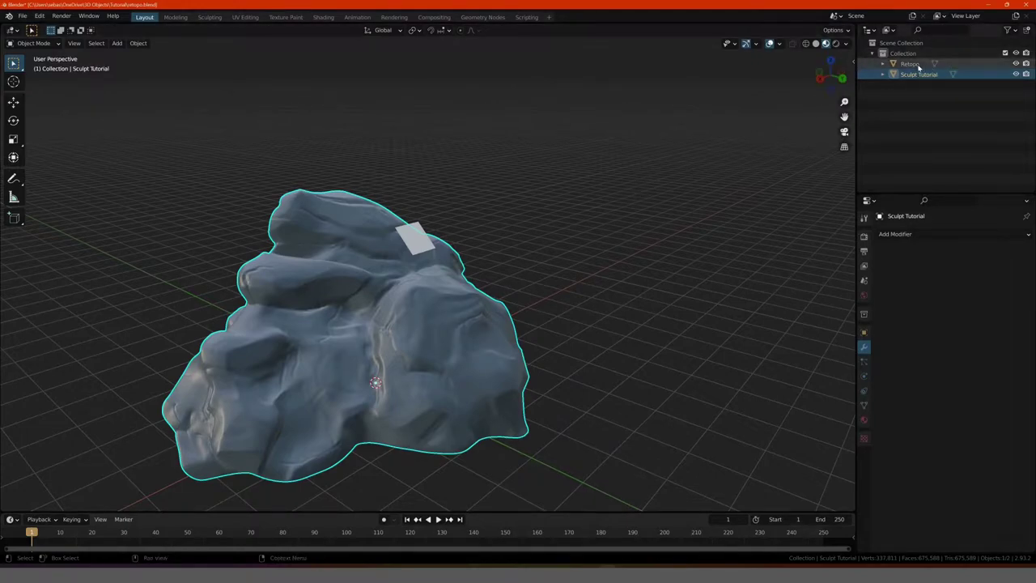
left_click(418, 241)
mouse_move(497, 162)
middle_mouse_down()
mouse_move(377, 169)
mouse_move(354, 146)
mouse_move(534, 159)
mouse_move(383, 234)
middle_mouse_up()
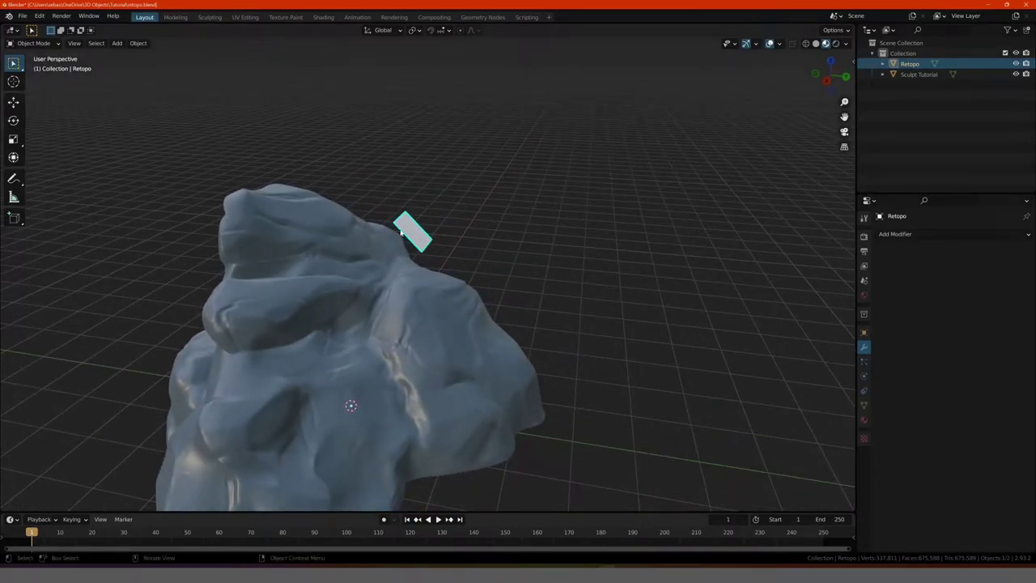
mouse_move(382, 230)
middle_mouse_down()
mouse_move(362, 254)
mouse_move(270, 280)
mouse_move(428, 192)
middle_mouse_up()
Step: Move the Retopo plane down onto the rock's upper ridge and switch it to Edit Mode
key("g")
left_click(352, 259)
key("g")
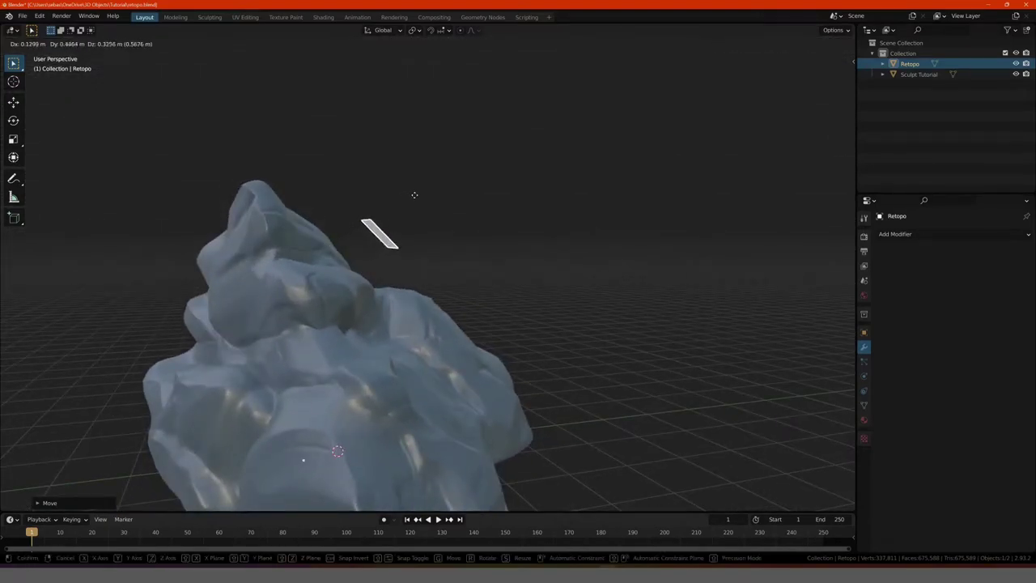
left_click(414, 194)
mouse_move(358, 213)
middle_mouse_down()
mouse_move(315, 234)
mouse_move(319, 224)
mouse_move(338, 228)
mouse_move(350, 203)
mouse_move(331, 215)
middle_mouse_up()
scroll(350, 203, "up", 3)
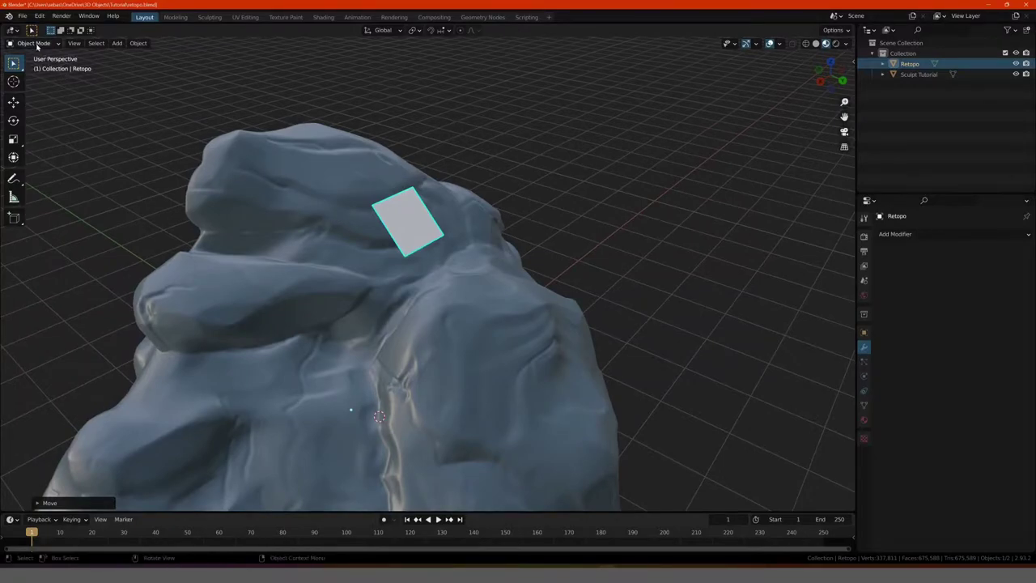
left_click(38, 46)
left_click(32, 66)
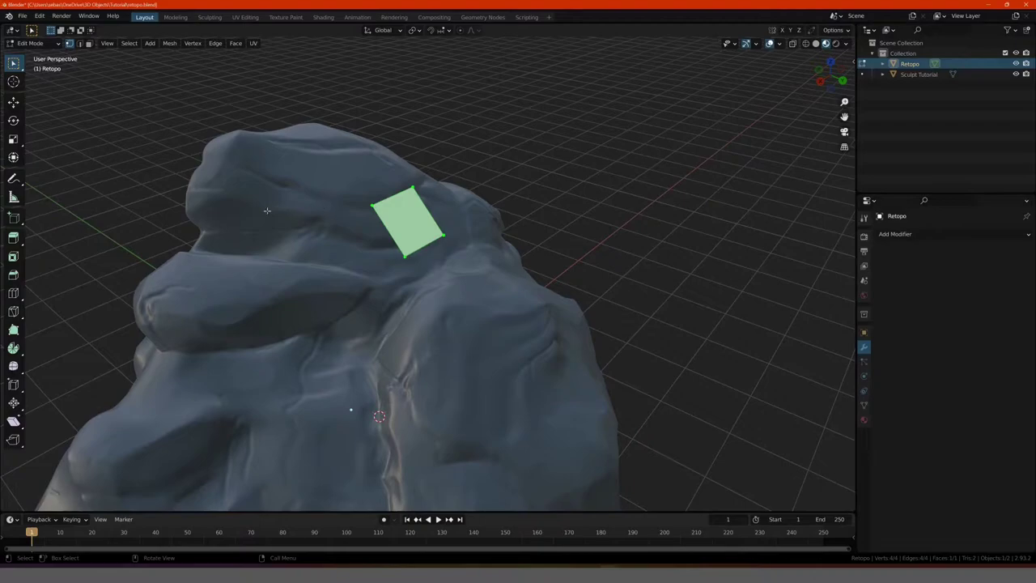
Step: With Poly Build, extrude a strip of new quads leftward across the rock's upper ridge
left_click(12, 332)
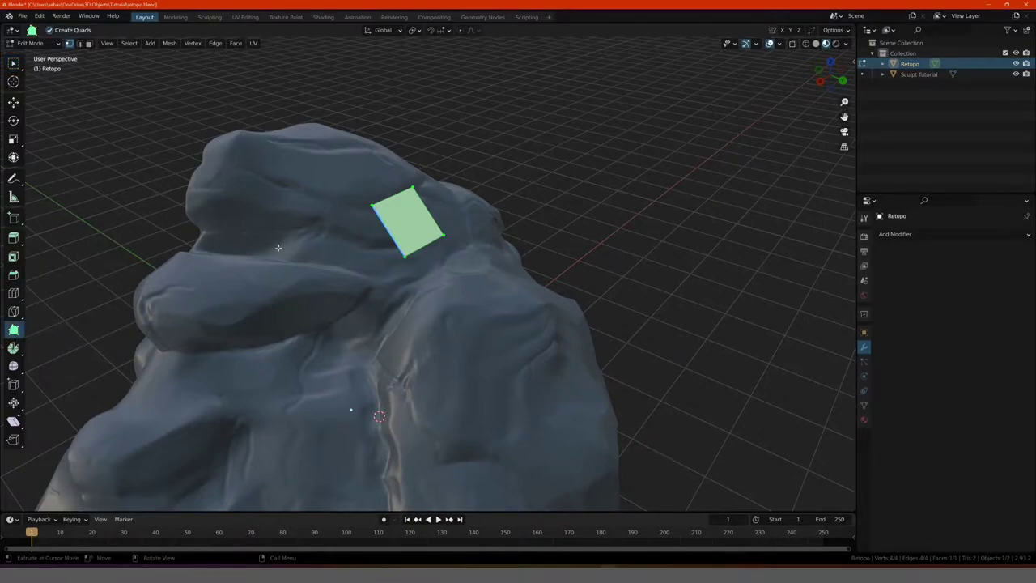
middle_click_drag(340, 229, 372, 223)
left_click_drag(376, 224, 322, 224)
middle_click_drag(323, 223, 304, 207)
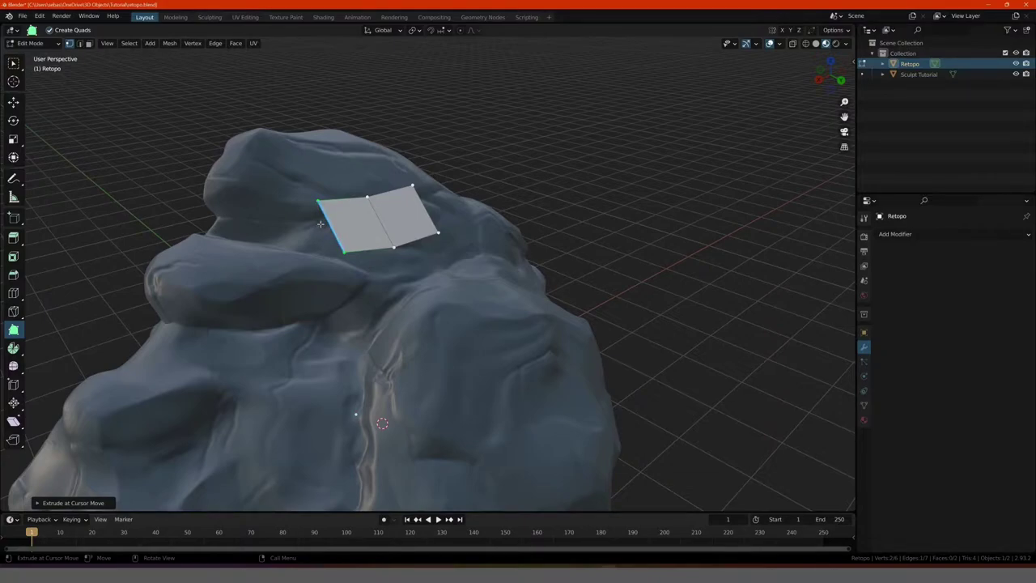
left_click_drag(320, 224, 273, 228)
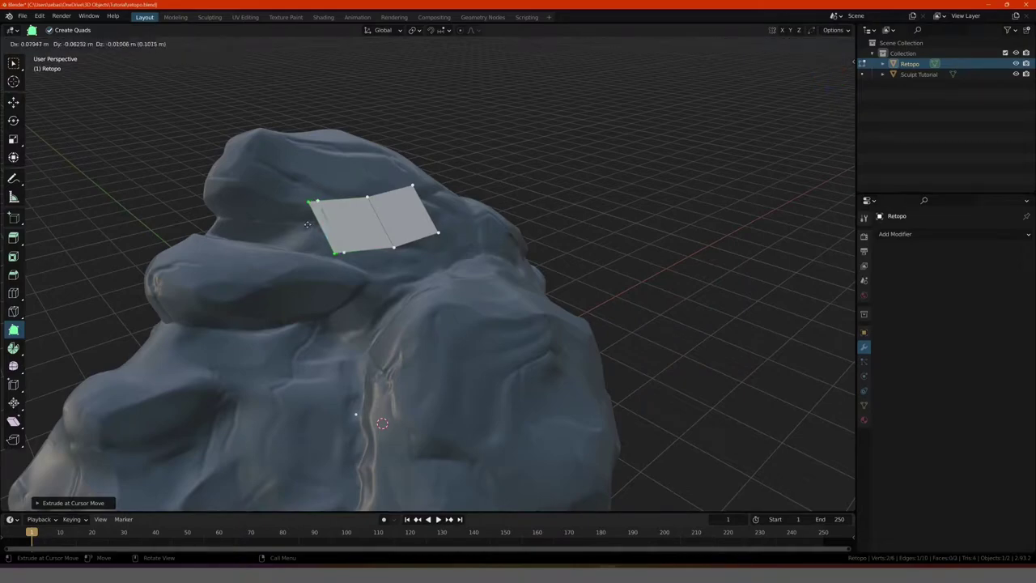
middle_click_drag(259, 238, 287, 183)
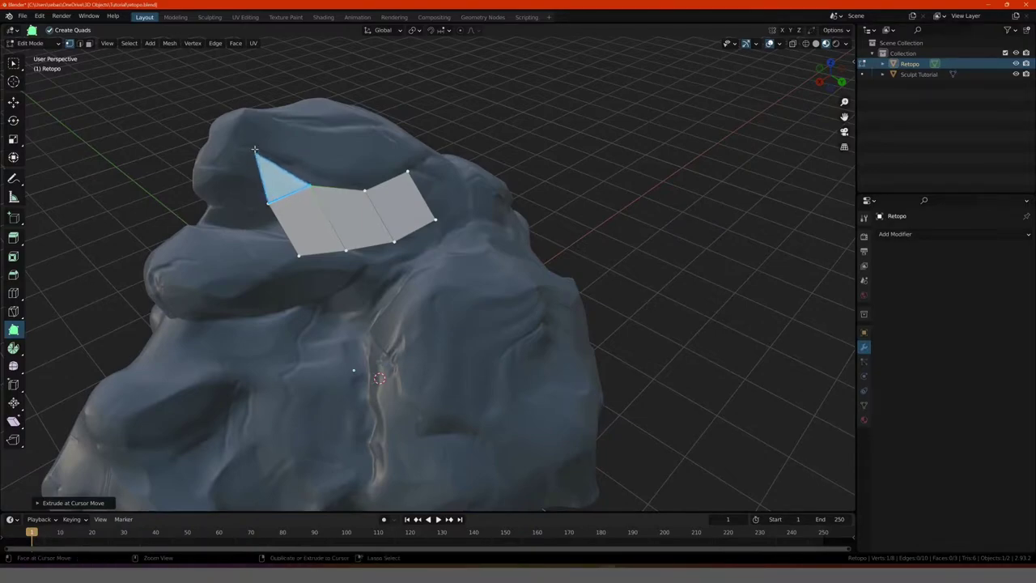
left_click(300, 148, "ctrl")
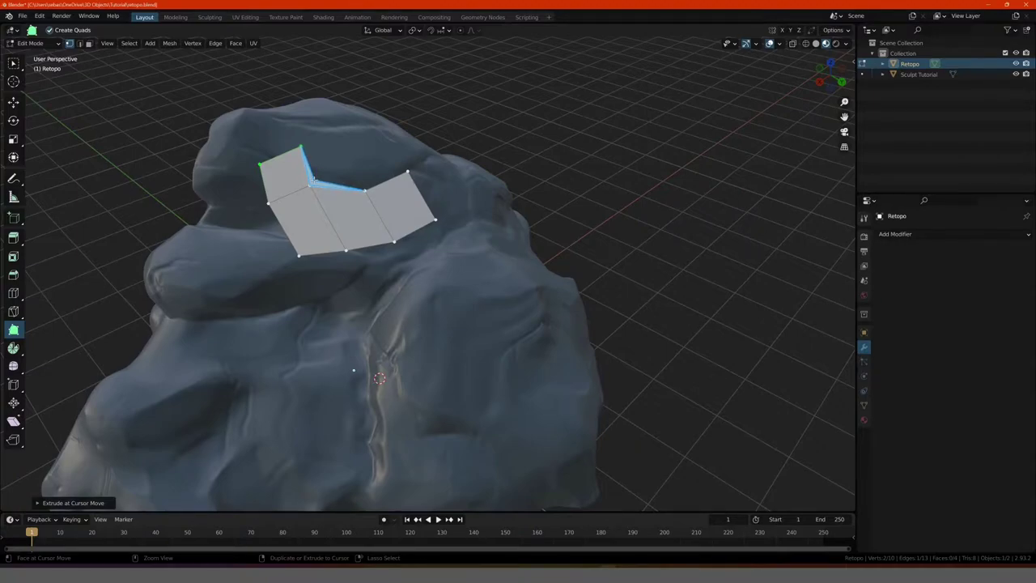
mouse_move(313, 180)
left_mouse_down()
mouse_move(338, 153)
mouse_move(356, 162)
left_mouse_up()
mouse_move(356, 162)
middle_mouse_down()
mouse_move(268, 174)
mouse_move(342, 183)
middle_mouse_up()
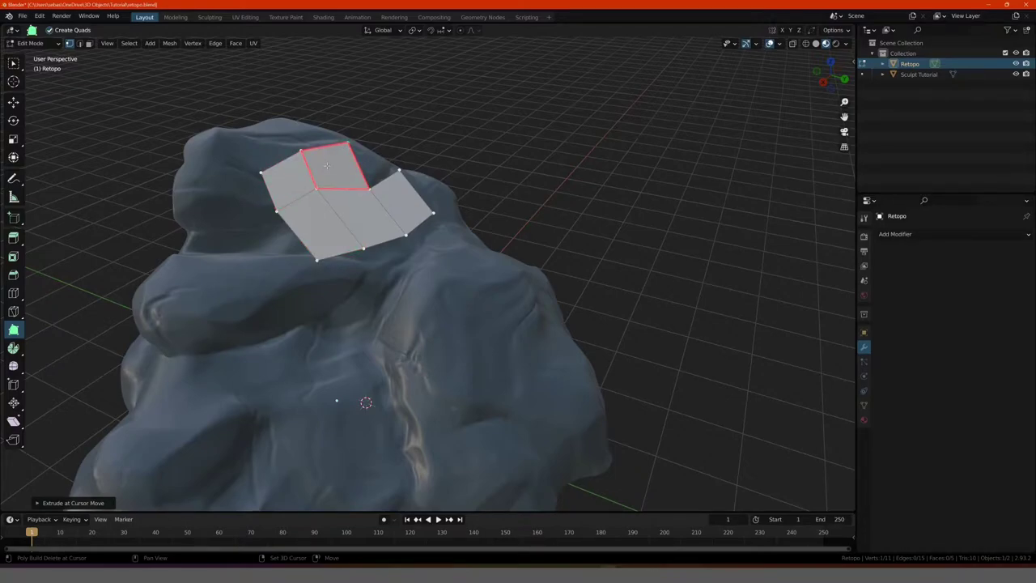
Step: Delete the four extra faces, leaving only the first quad
left_click(331, 164, "shift")
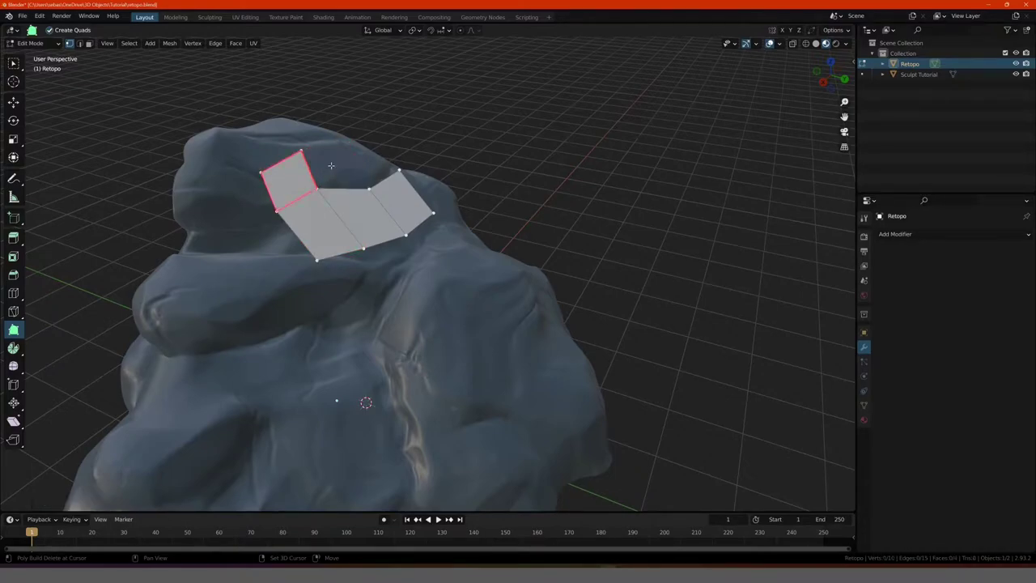
left_click(296, 172, "shift")
left_click(318, 220, "shift")
left_click(371, 225, "shift")
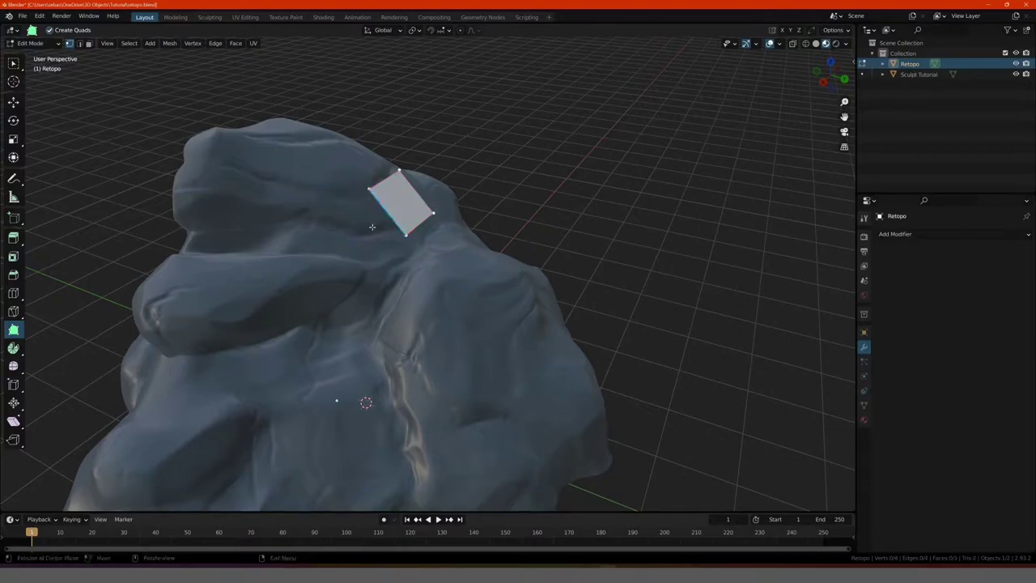
middle_click_drag(339, 209, 303, 196)
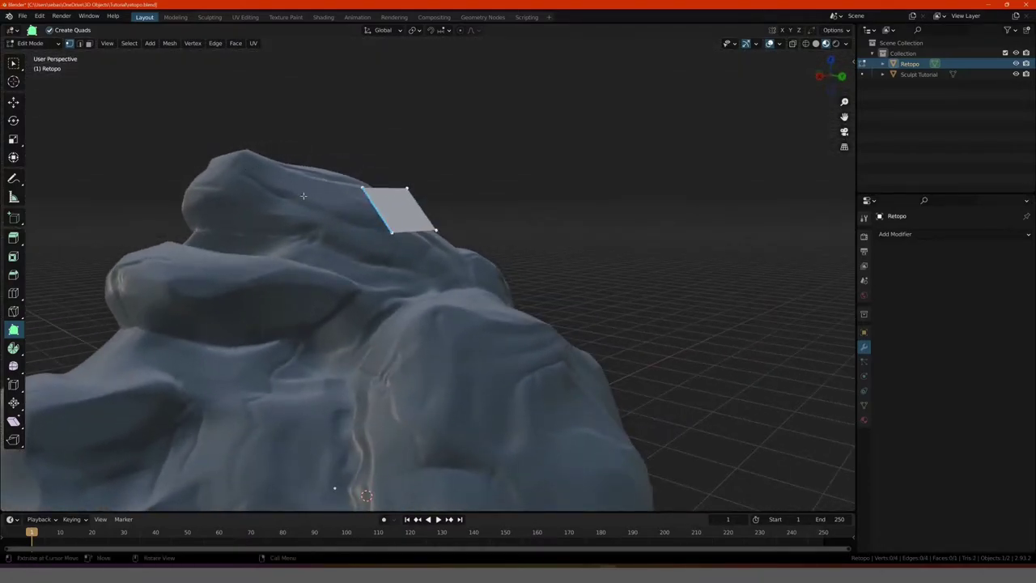
middle_click_drag(232, 307, 315, 266)
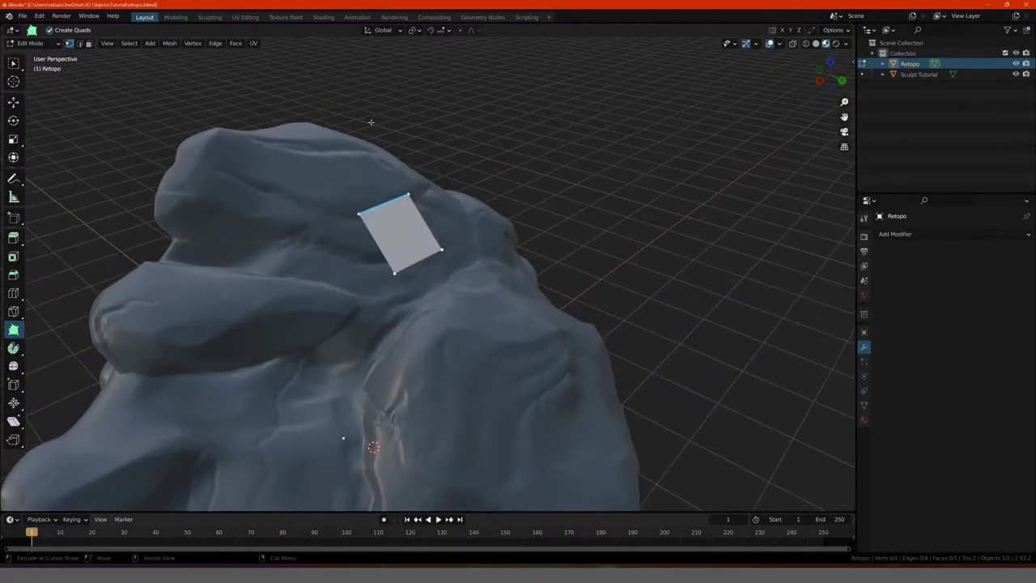
Step: Set the snapping target to Face so moved vertices stick to the rock
left_click(450, 31)
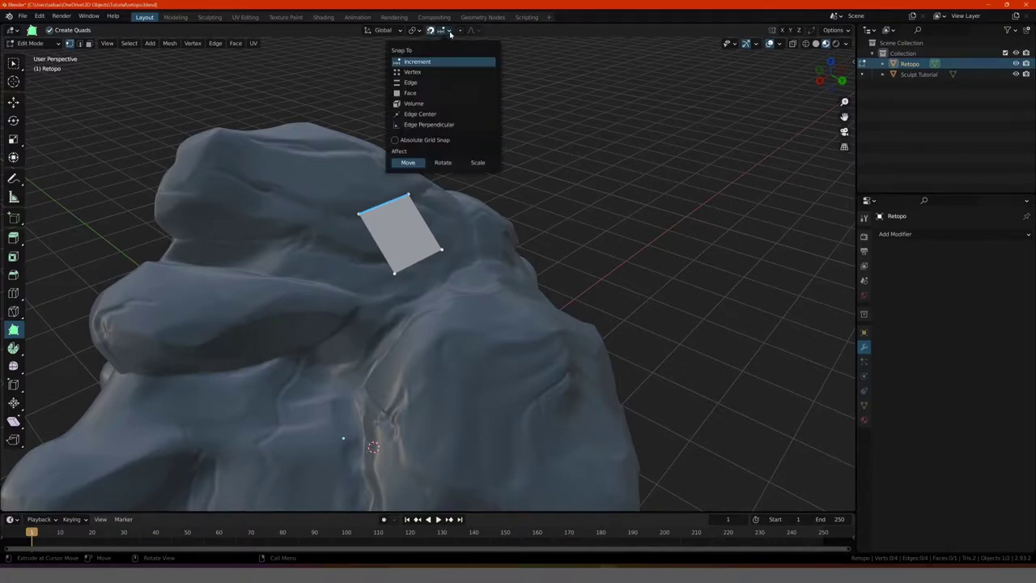
left_click(428, 94)
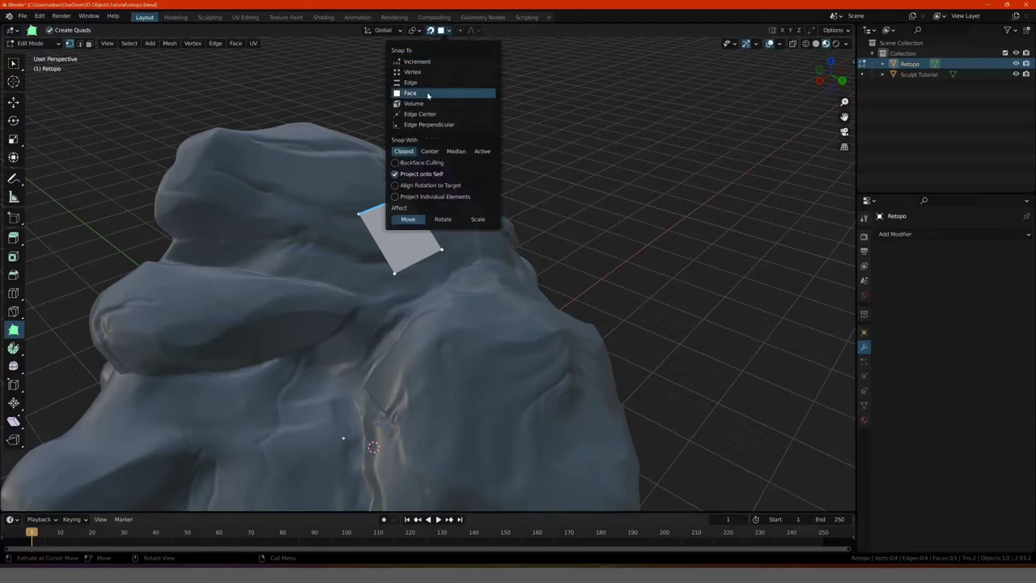
middle_click_drag(317, 104, 347, 95)
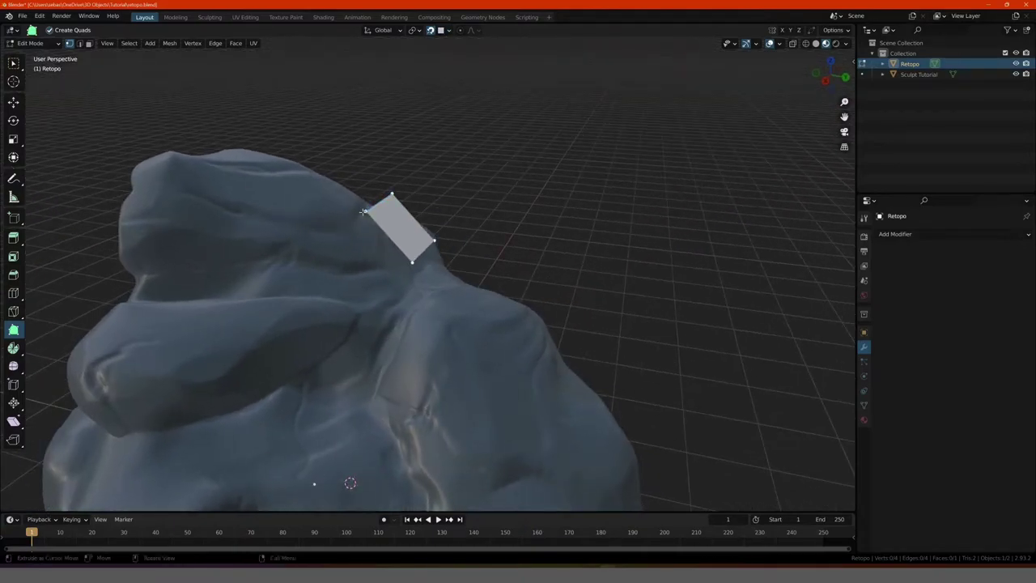
Step: Drag the quad's vertices to untwist the bow-tie and fit it onto the rock
left_click_drag(366, 211, 369, 197)
middle_click_drag(331, 199, 360, 213)
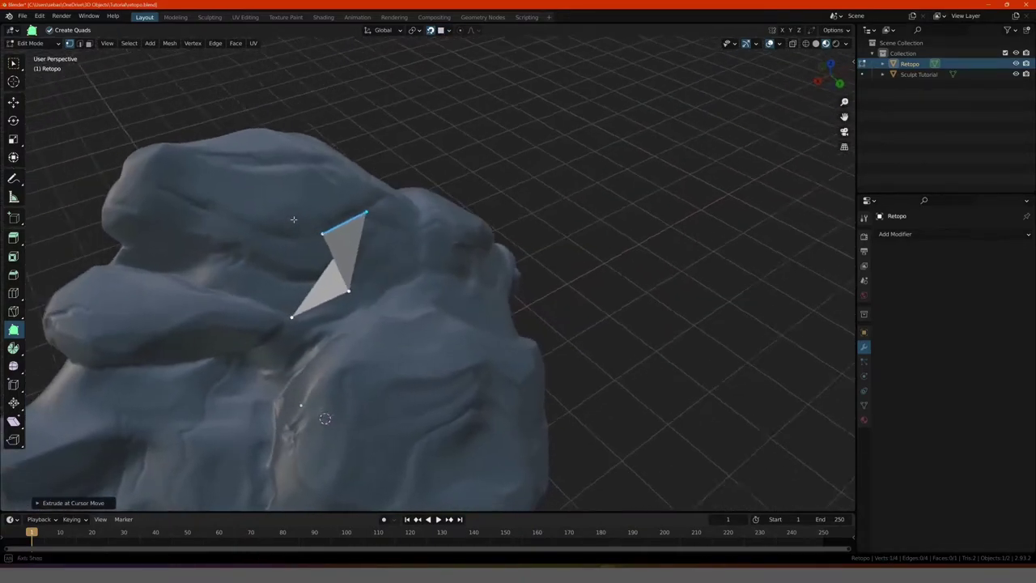
mouse_move(361, 212)
left_mouse_down()
mouse_move(251, 246)
mouse_move(229, 225)
left_mouse_up()
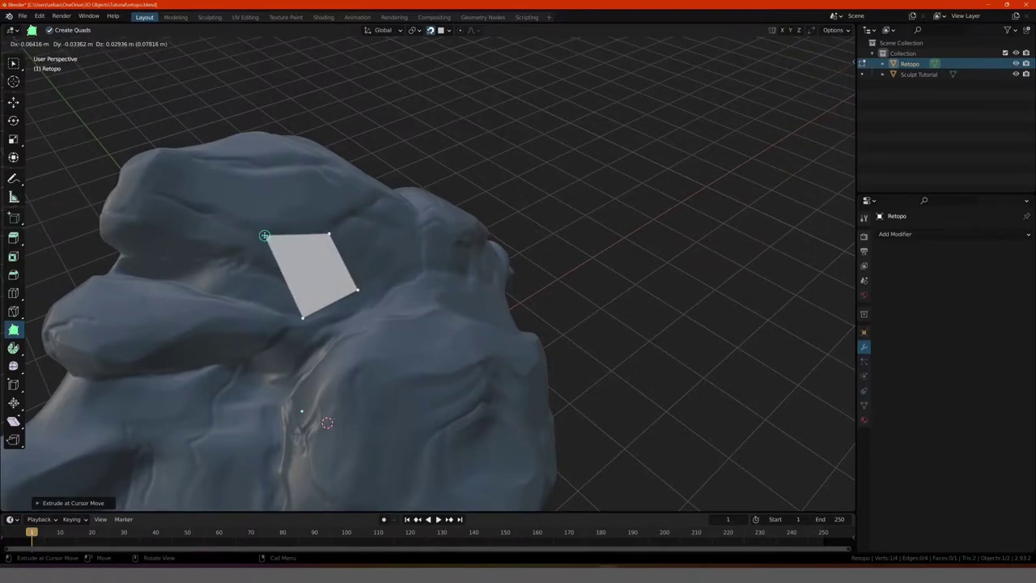
middle_click_drag(229, 225, 260, 223)
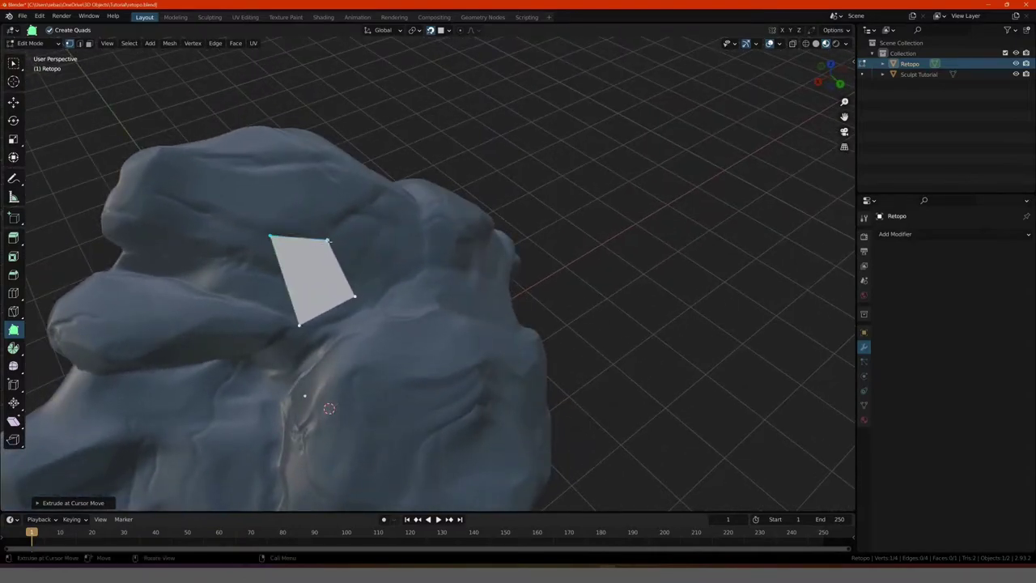
left_click_drag(327, 240, 318, 227)
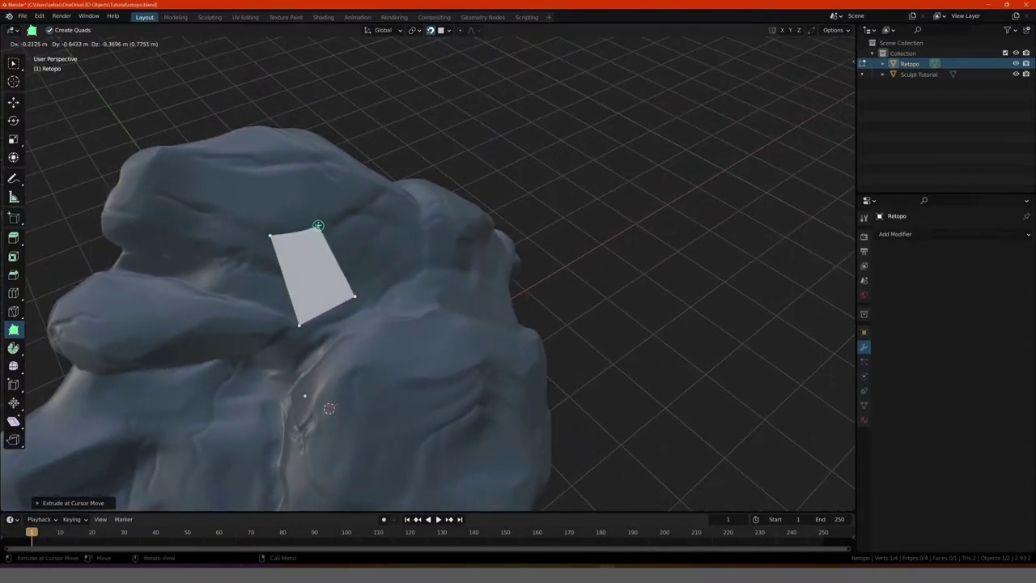
Step: Reposition the quad's corner vertices to refine its shape on the rock
mouse_move(355, 296)
left_mouse_down()
mouse_move(279, 274)
mouse_move(327, 284)
left_mouse_up()
left_click_drag(318, 225, 337, 233)
left_click_drag(270, 234, 285, 227)
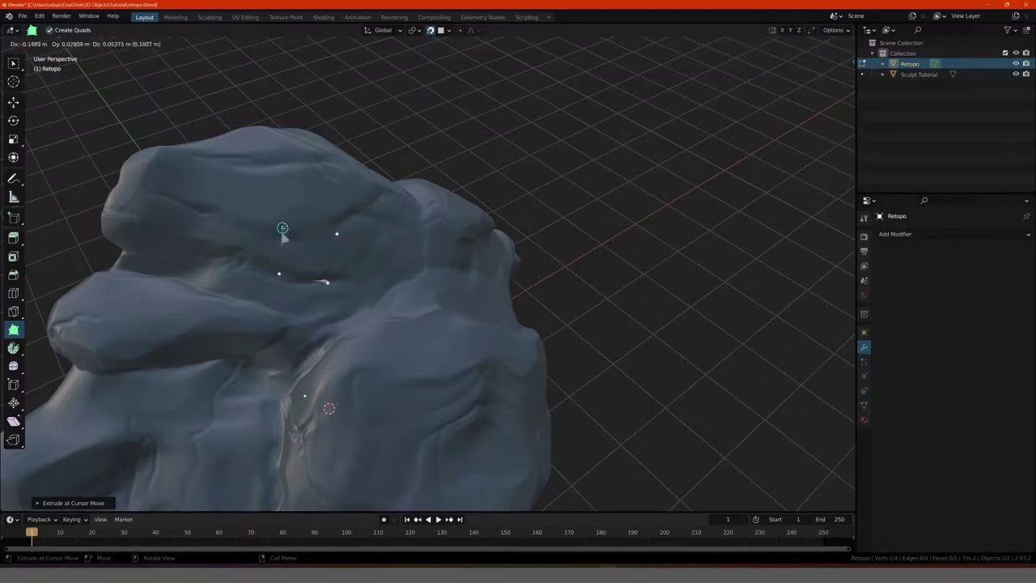
middle_click_drag(237, 210, 244, 213)
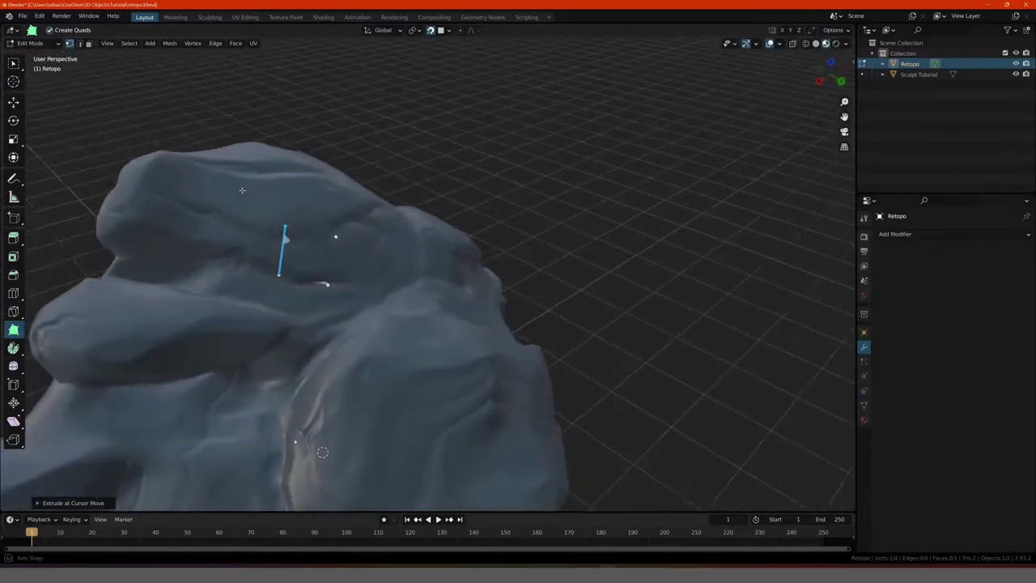
Step: Extrude two new quads from the first face's edges
left_click_drag(270, 238, 236, 259)
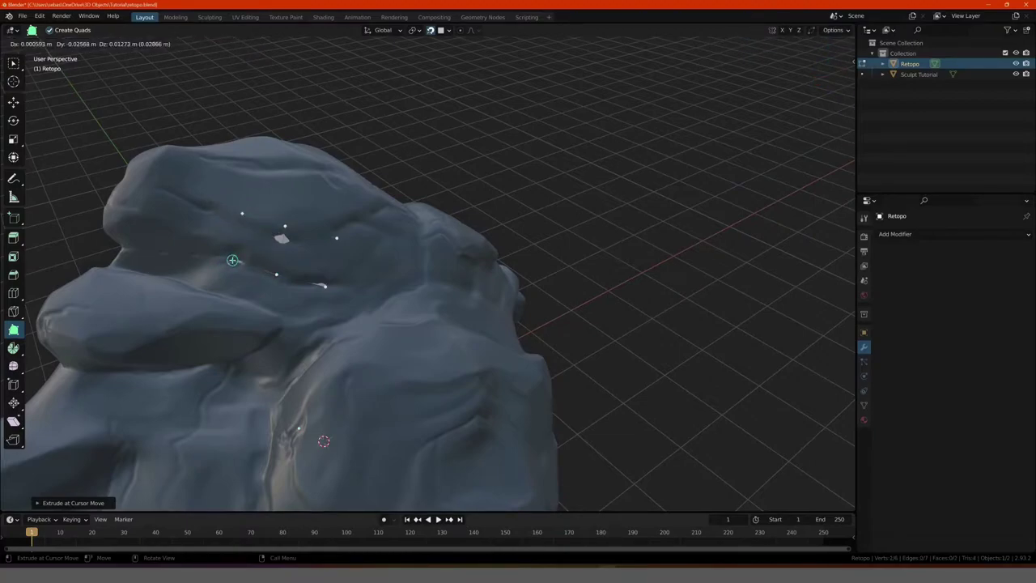
mouse_move(237, 259)
left_mouse_down()
mouse_move(229, 236)
mouse_move(196, 240)
left_mouse_up()
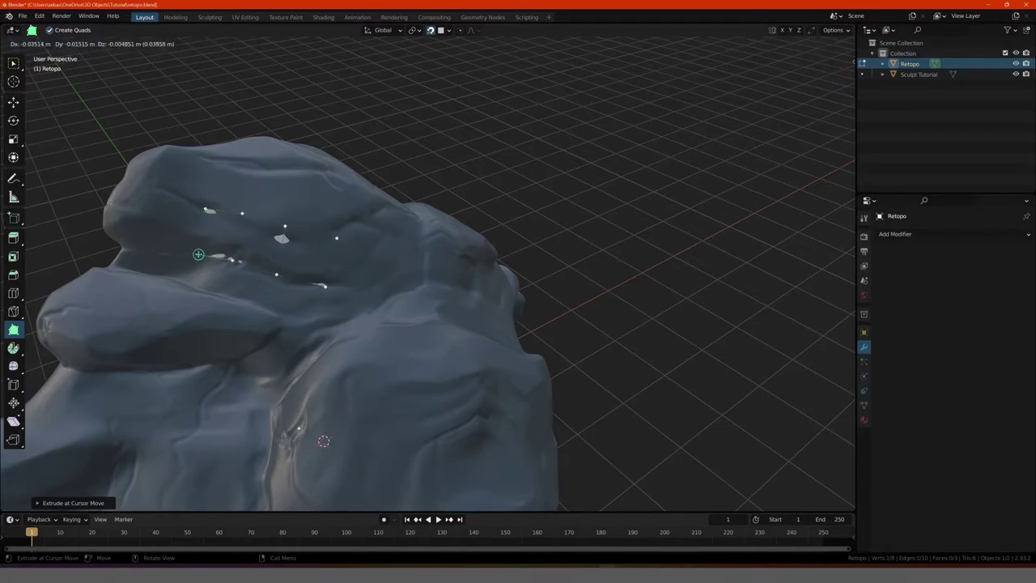
mouse_move(194, 256)
middle_mouse_down()
mouse_move(126, 159)
mouse_move(242, 188)
mouse_move(285, 180)
mouse_move(340, 208)
middle_mouse_up()
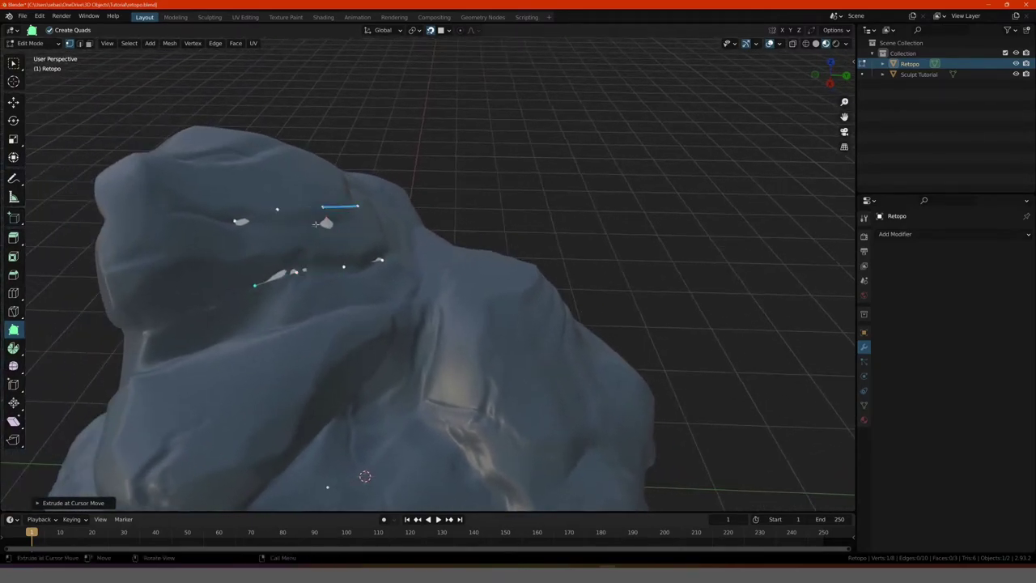
Step: Enable In Front under the Retopo object's Viewport Display so its quads show over the rock
left_click(865, 333)
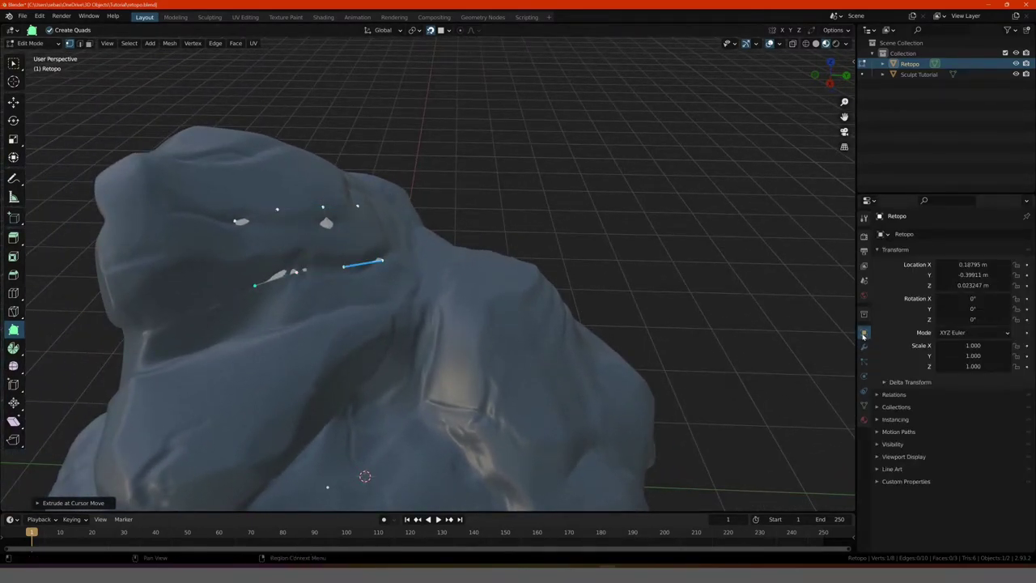
left_click(880, 458)
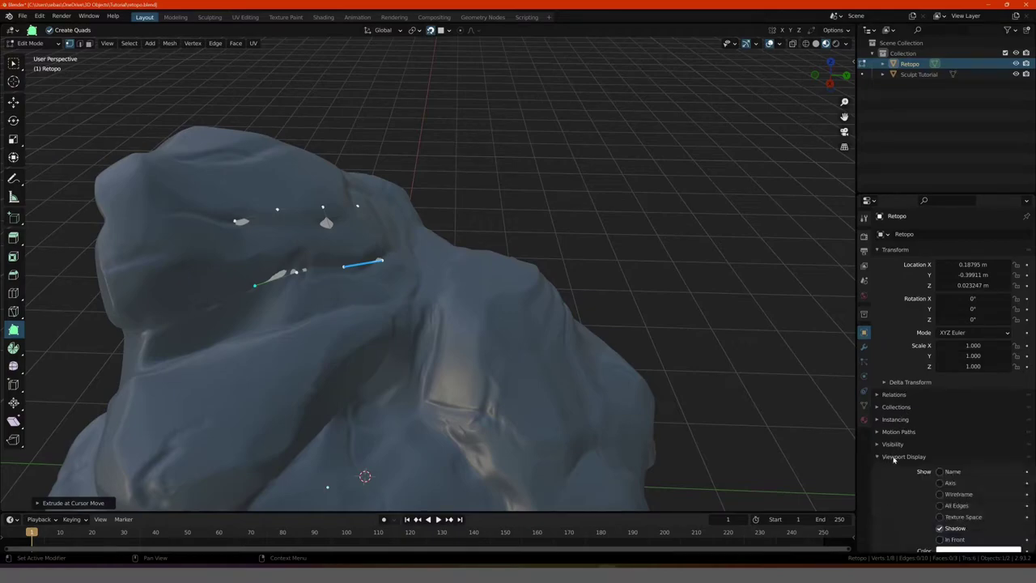
scroll(967, 461, "down", 2)
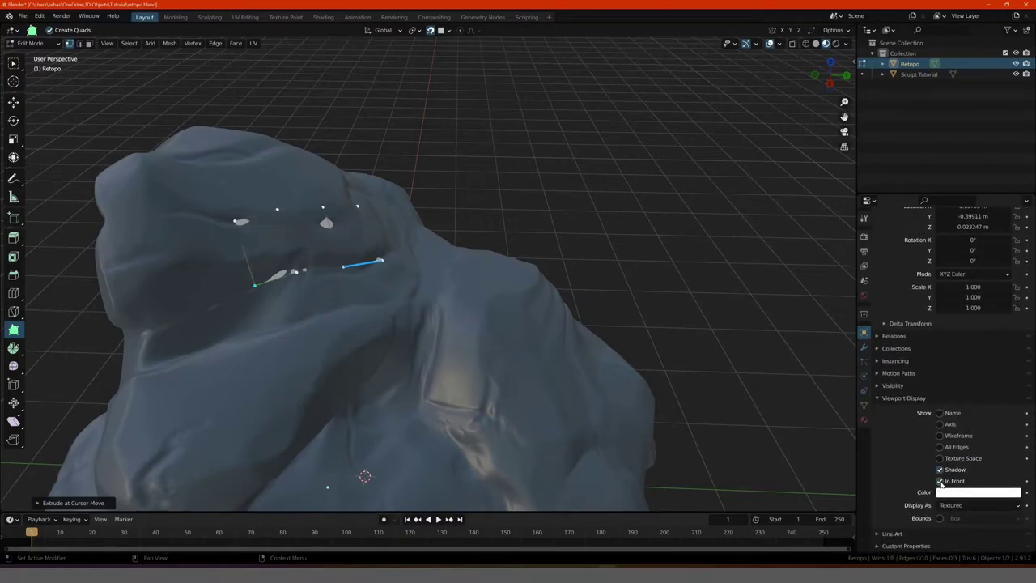
middle_click_drag(340, 267, 288, 248)
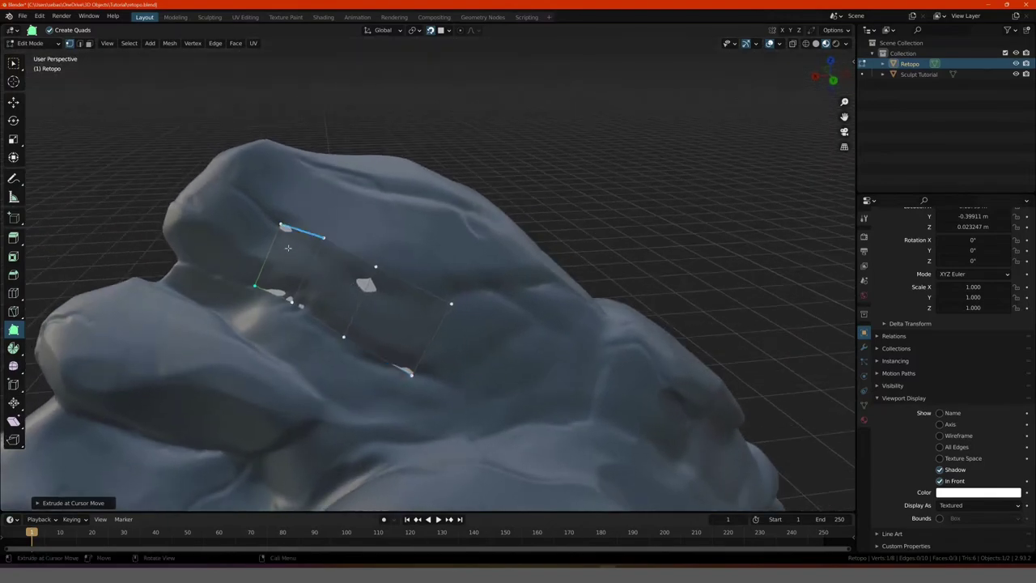
mouse_move(319, 233)
middle_mouse_down()
mouse_move(420, 173)
mouse_move(508, 182)
middle_mouse_up()
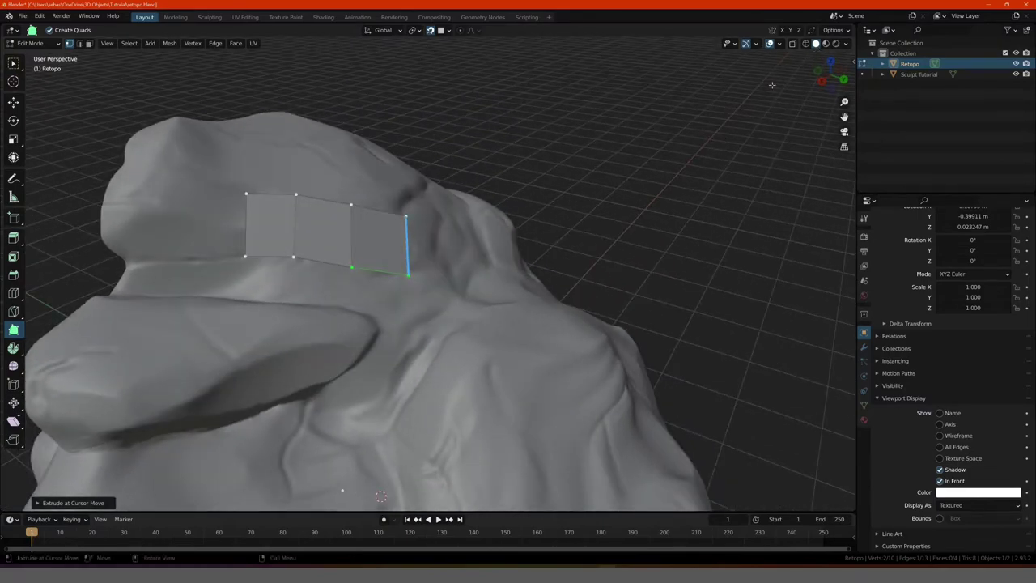
Step: Preview the rock in Material shading, then return to Solid shading
middle_click_drag(367, 251, 386, 190)
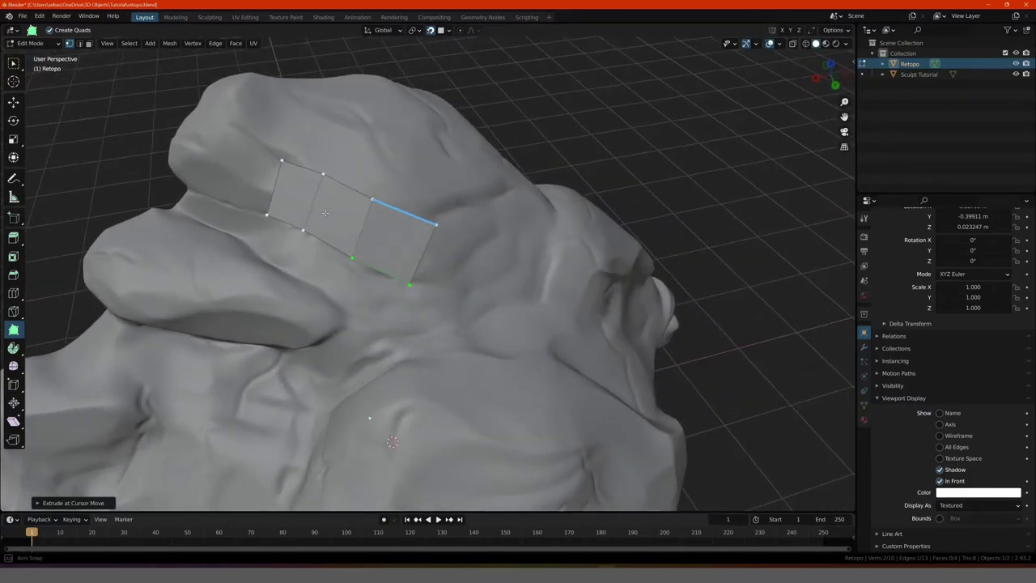
left_click(826, 43)
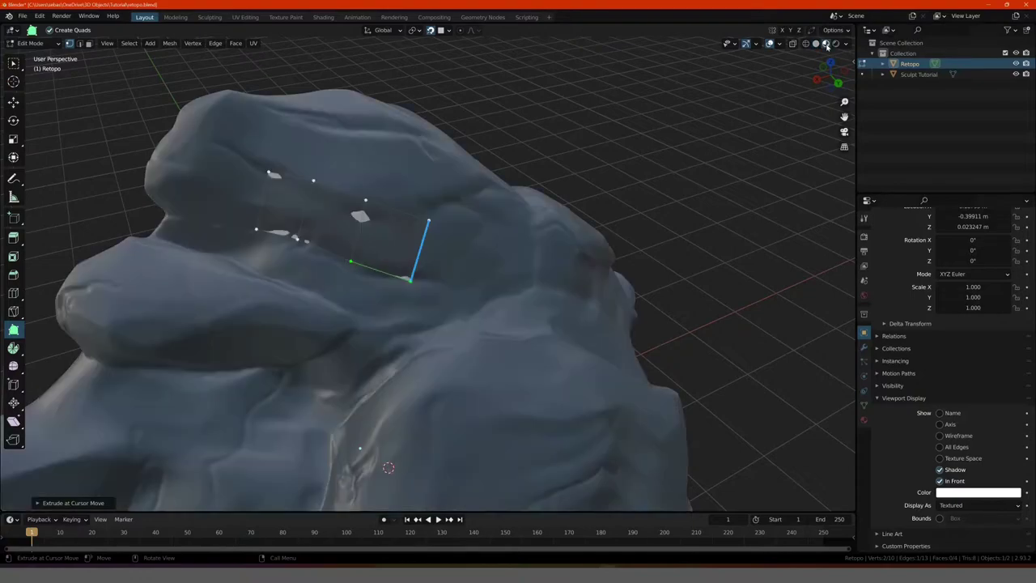
left_click(815, 43)
mouse_move(523, 238)
middle_mouse_down()
mouse_move(492, 249)
mouse_move(313, 172)
middle_mouse_up()
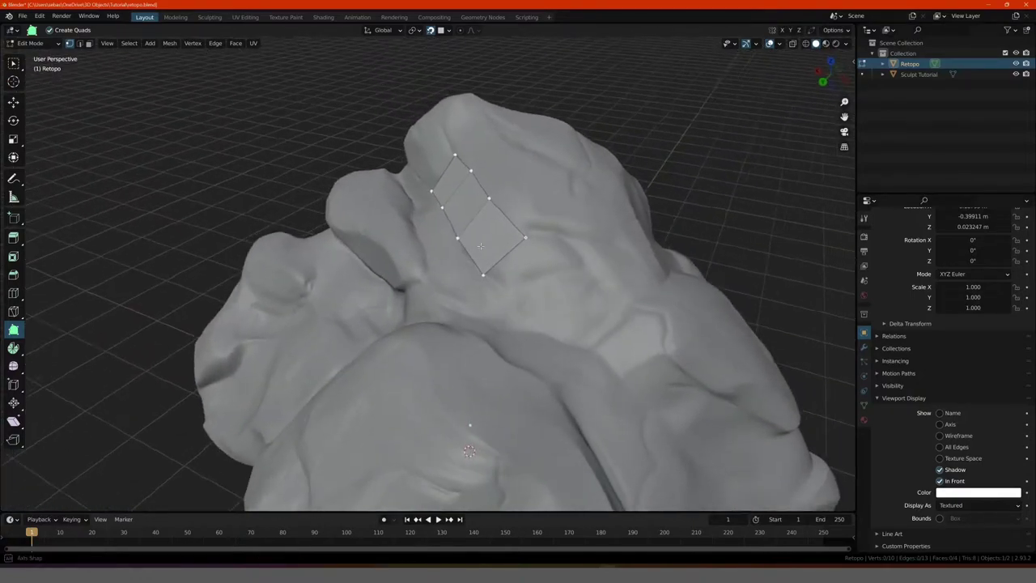
Step: Switch to Object Mode and select the Retopo quad strip
left_click(31, 44)
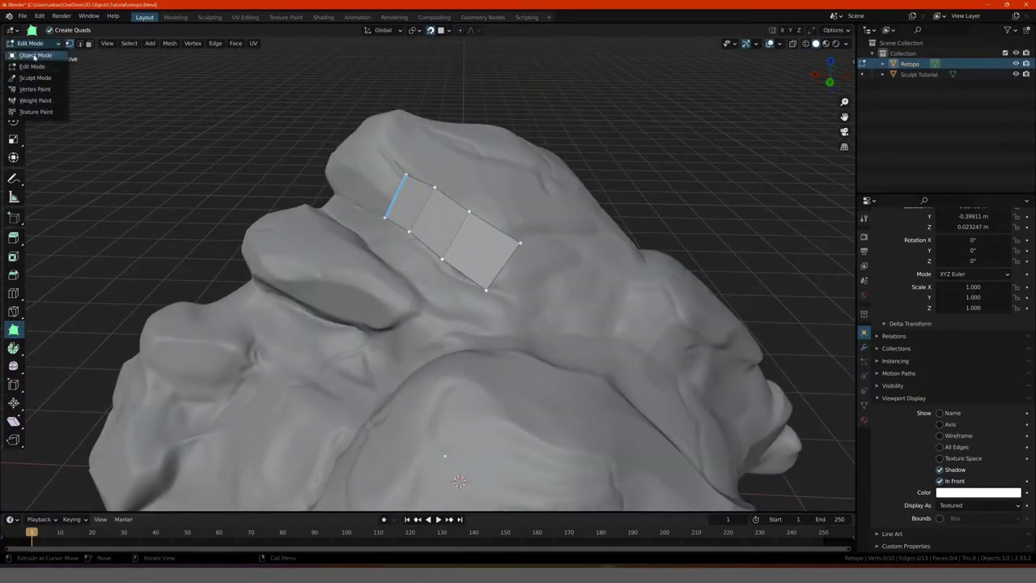
left_click(36, 53)
left_click(441, 217)
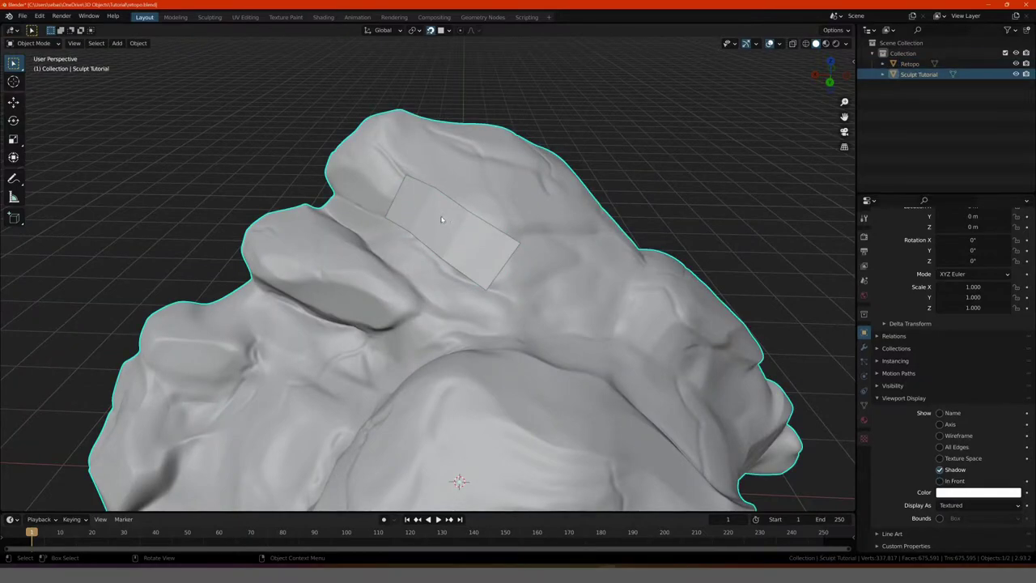
left_click(433, 220)
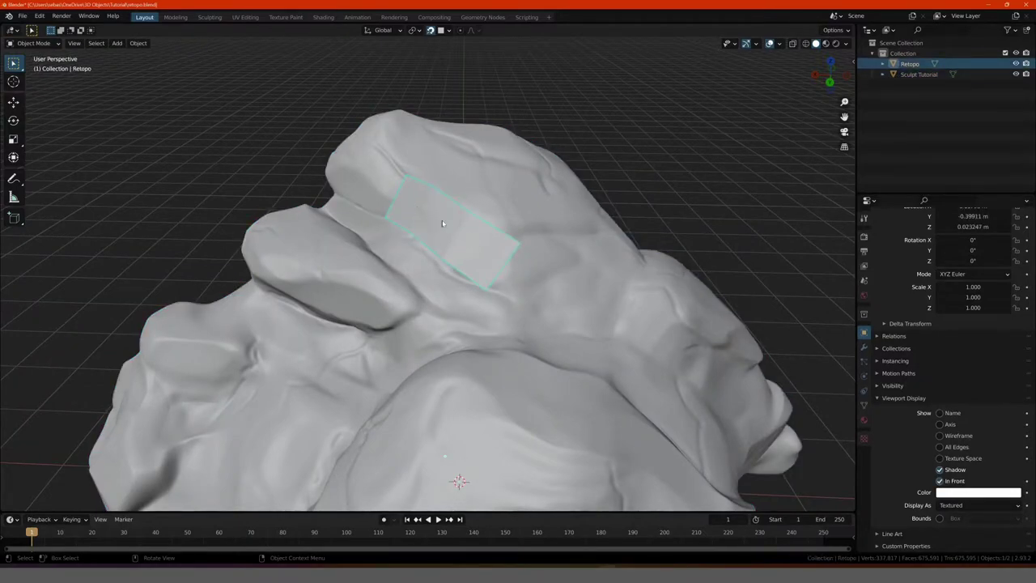
middle_click_drag(494, 238, 520, 243)
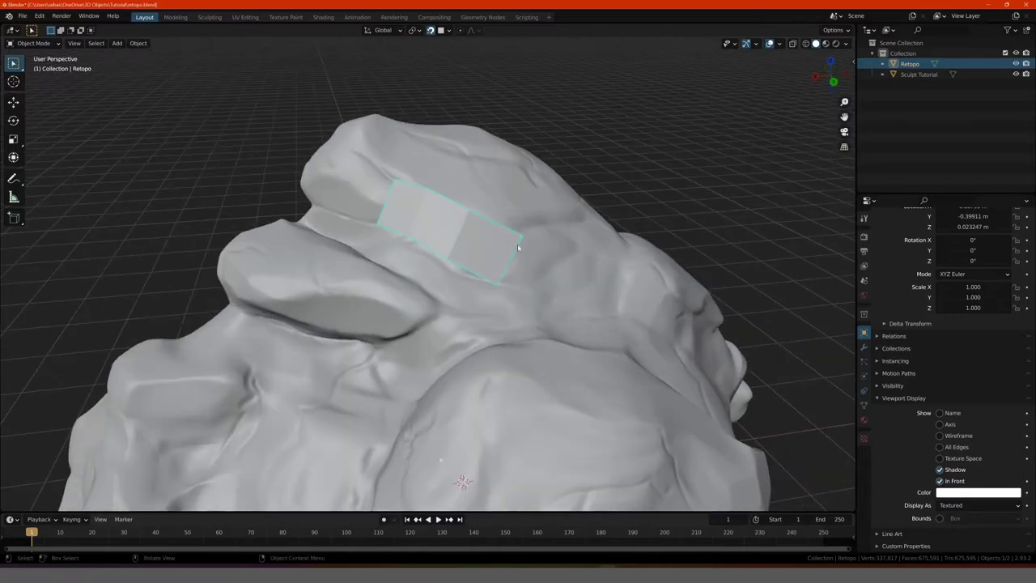
left_click(864, 348)
Step: Add a Shrinkwrap modifier to the Retopo strip with Sculpt Tutorial as its target
left_click(908, 234)
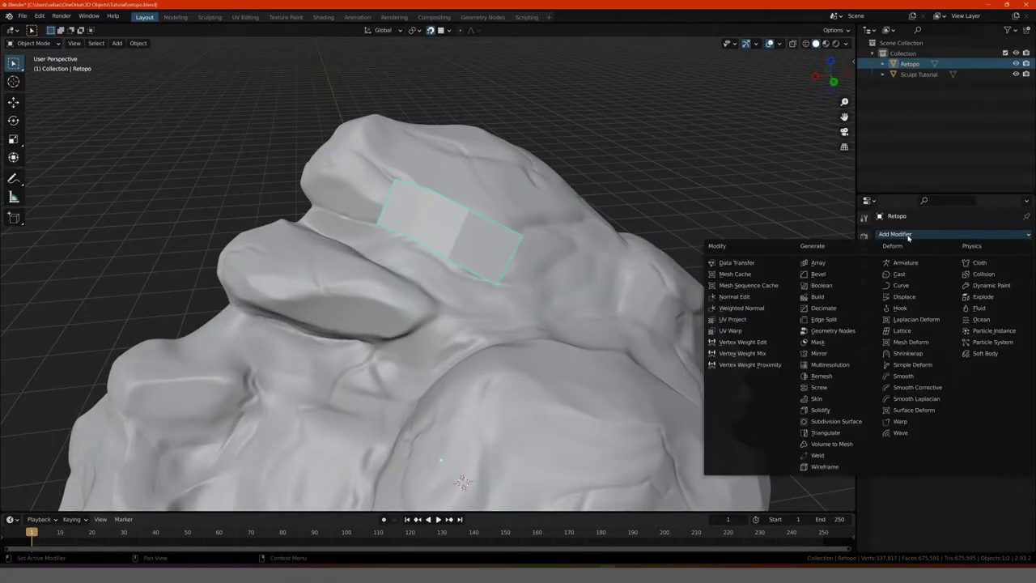
left_click(918, 354)
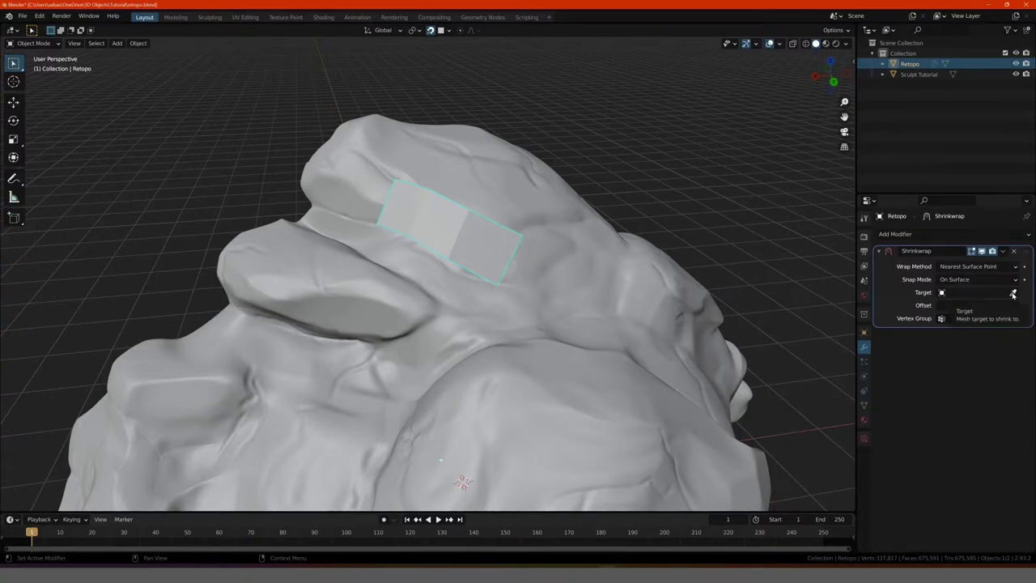
left_click(1013, 294)
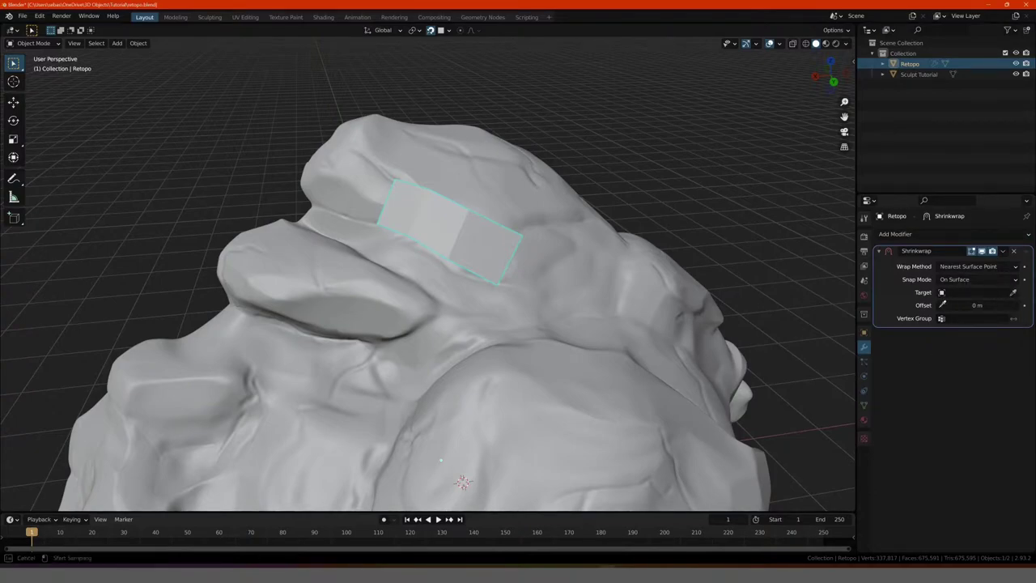
left_click(639, 305)
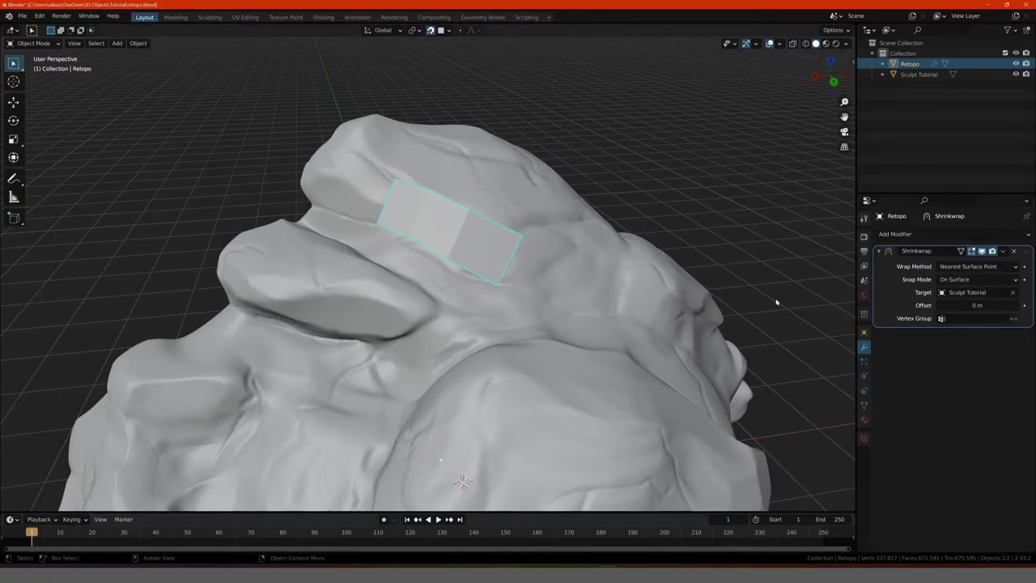
middle_click_drag(776, 302, 463, 185)
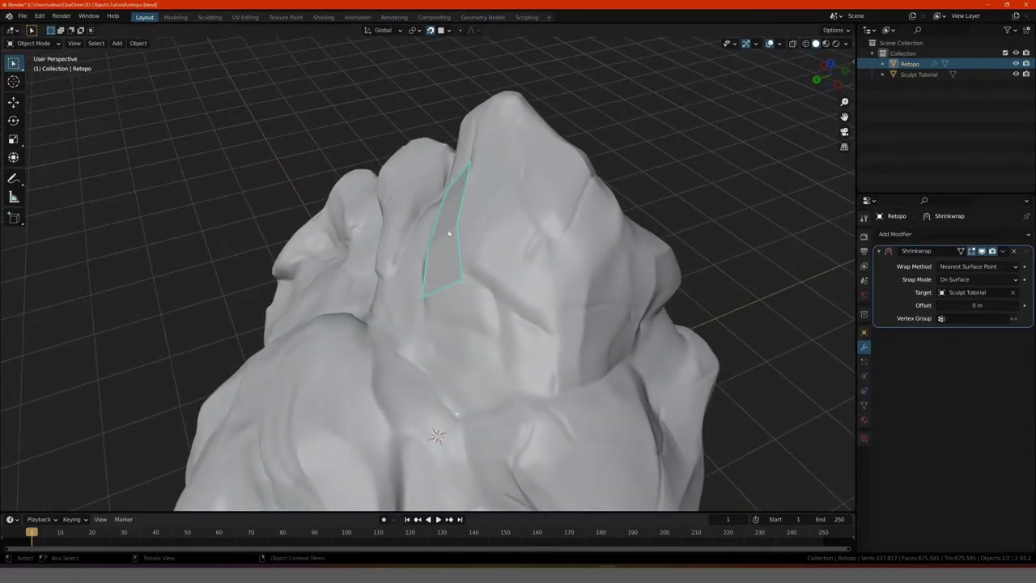
middle_click_drag(404, 235, 483, 245)
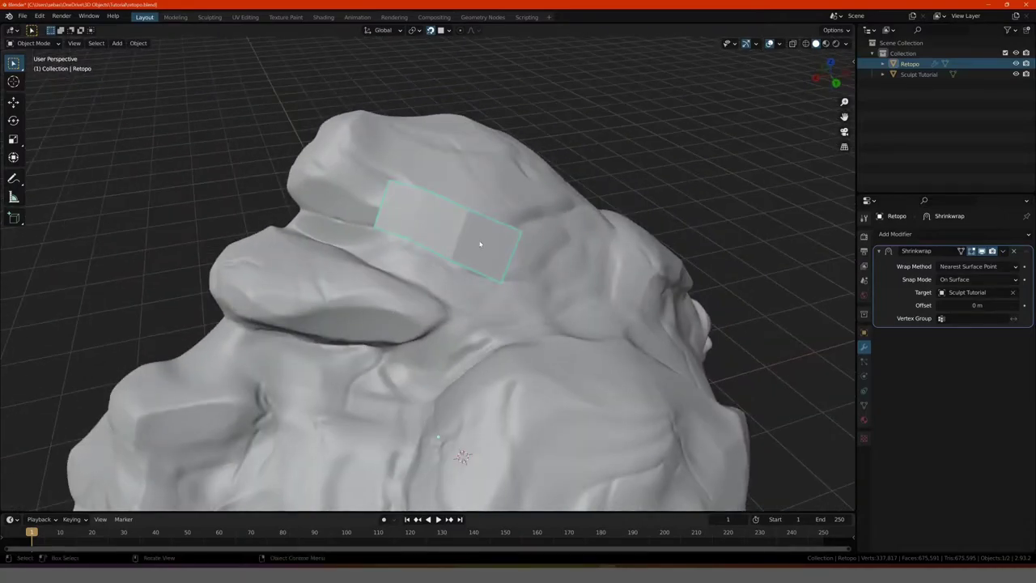
left_click(483, 245)
mouse_move(436, 216)
middle_mouse_down()
mouse_move(472, 252)
mouse_move(444, 263)
middle_mouse_up()
left_click(473, 252)
Step: In Edit Mode, extrude several new quads from the patch over the rock's upper ridge
key("Tab")
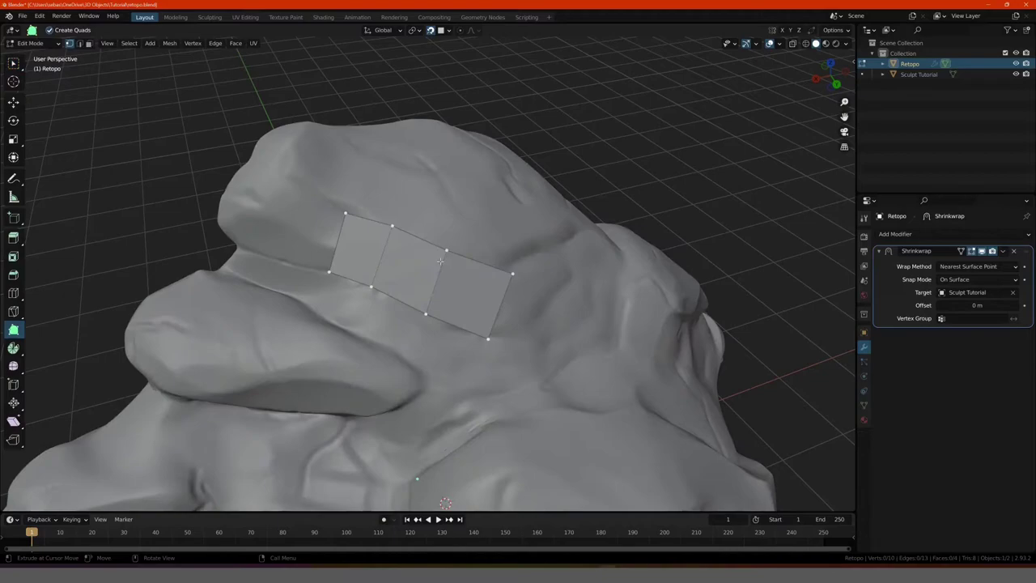
left_click_drag(422, 236, 420, 190)
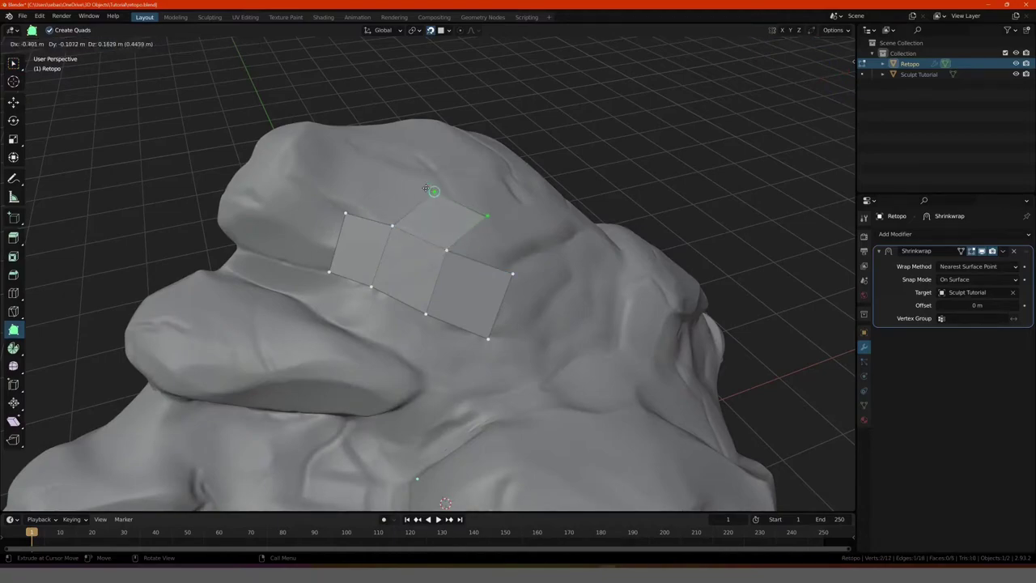
middle_click_drag(420, 190, 421, 224)
left_click_drag(447, 224, 424, 203)
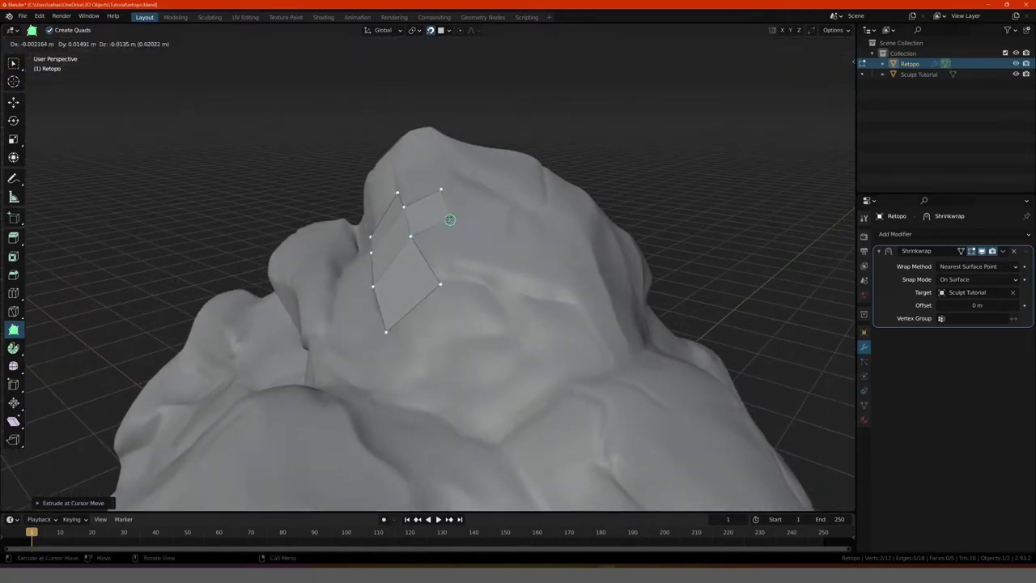
middle_click_drag(424, 203, 424, 218)
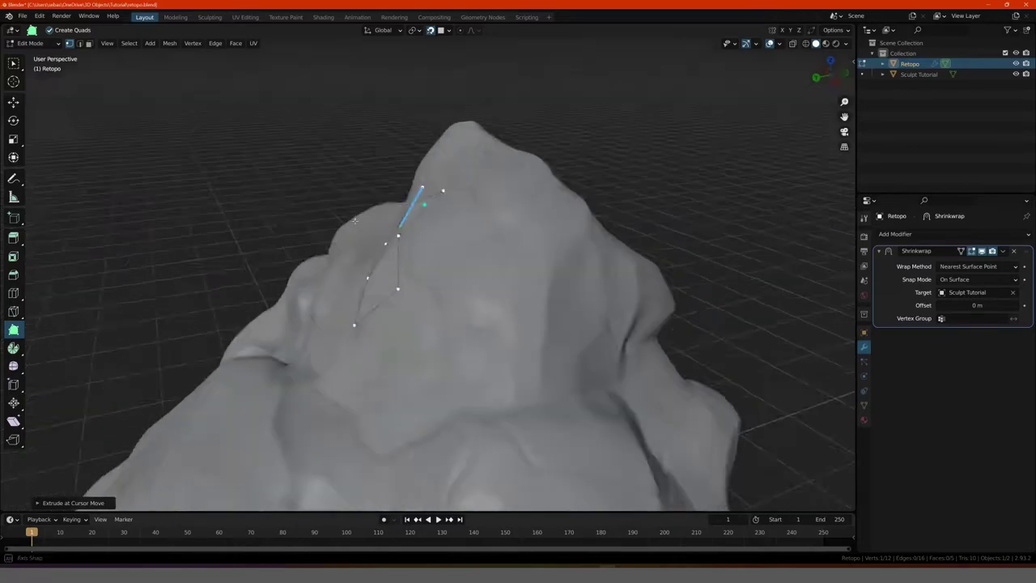
left_click_drag(426, 219, 463, 222)
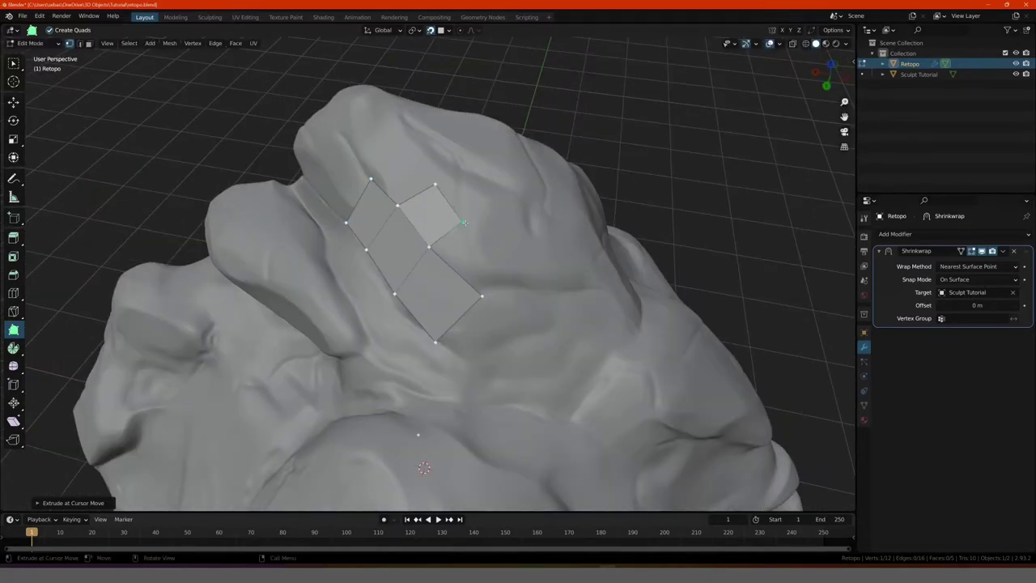
middle_click_drag(446, 147, 456, 215)
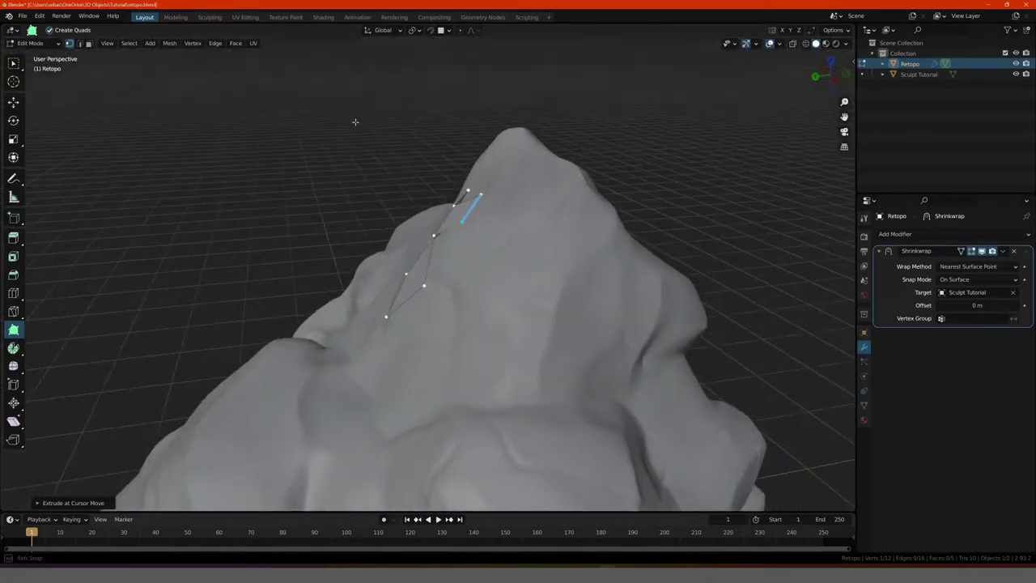
left_click_drag(460, 220, 430, 197)
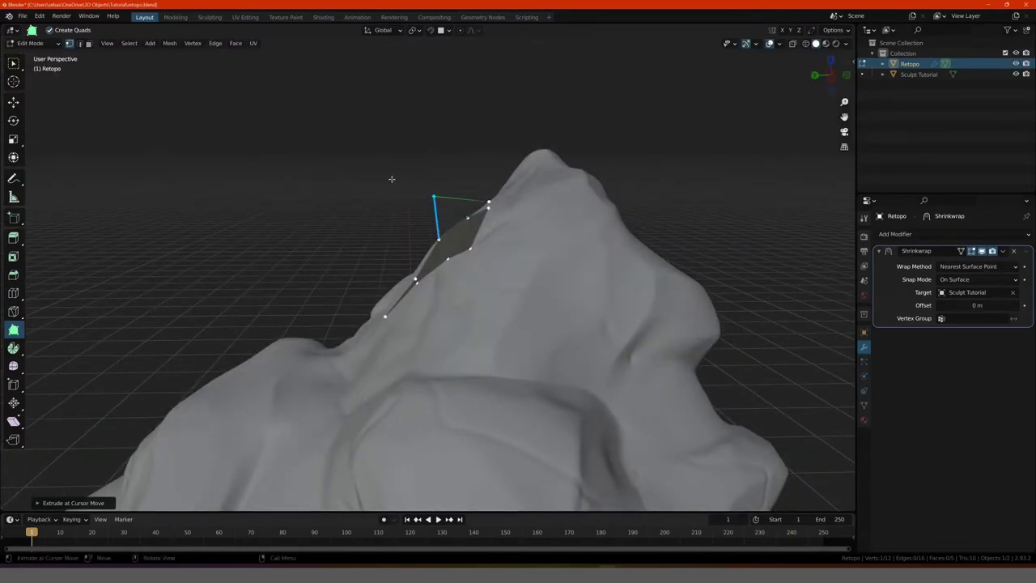
mouse_move(391, 178)
middle_mouse_down()
mouse_move(509, 213)
mouse_move(518, 202)
mouse_move(451, 221)
mouse_move(299, 216)
mouse_move(360, 180)
mouse_move(421, 218)
middle_mouse_up()
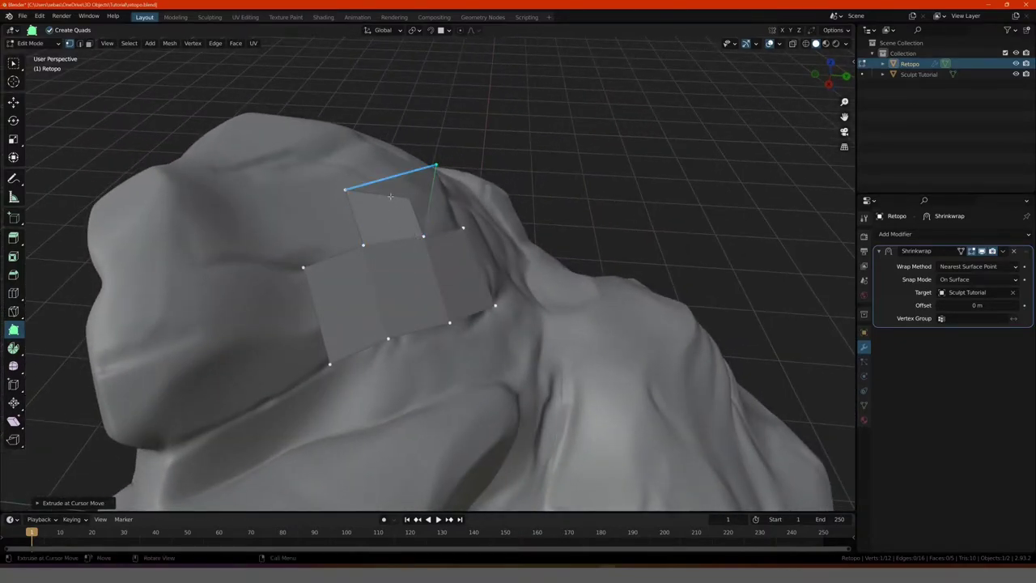
Step: Extrude a quad from the patch's left edge, fit its corner, and delete the stray top quad
mouse_move(403, 197)
middle_mouse_down()
mouse_move(417, 278)
mouse_move(361, 274)
mouse_move(324, 243)
middle_mouse_up()
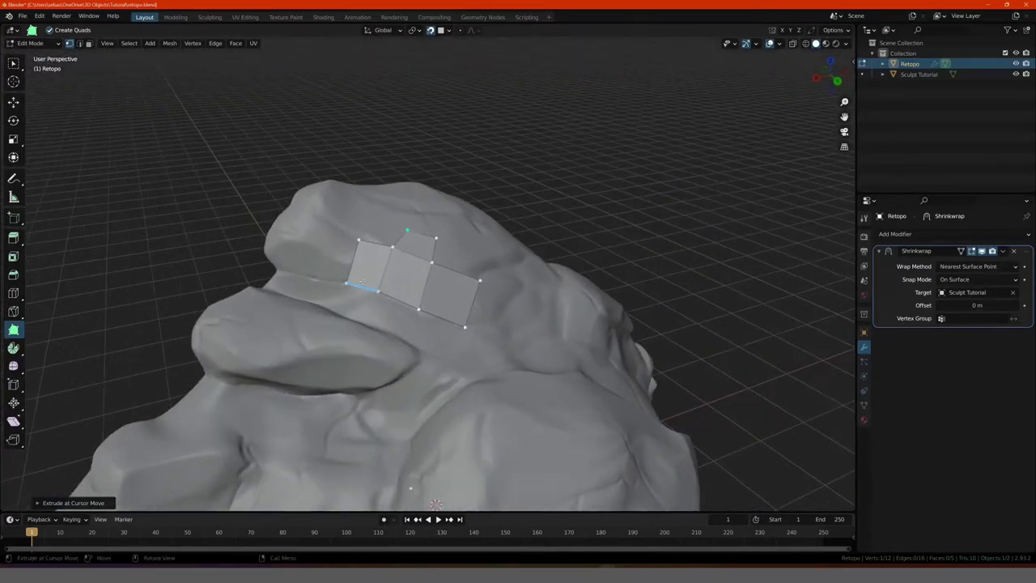
scroll(287, 210, "up", 5)
left_click_drag(288, 211, 250, 251)
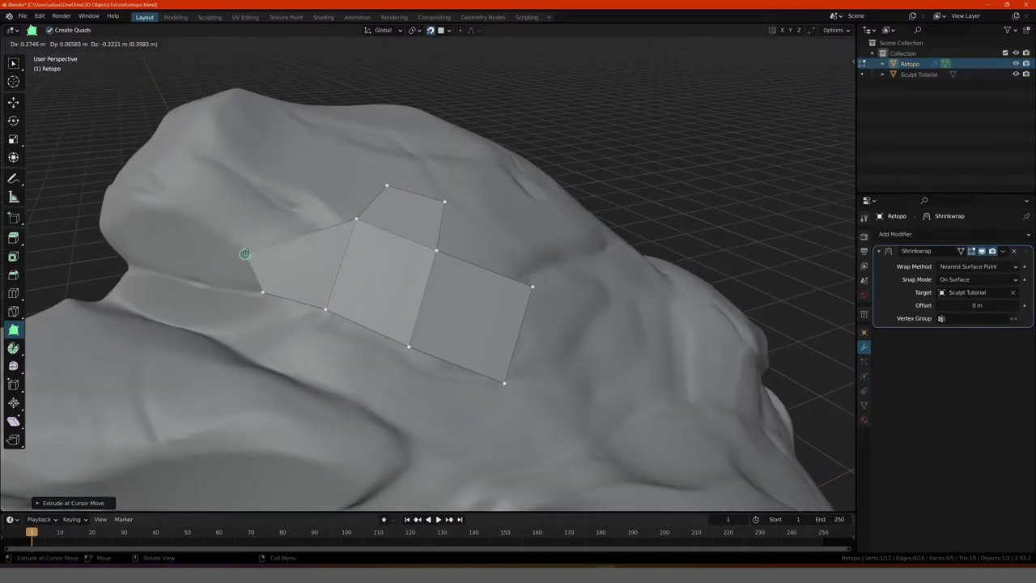
left_click_drag(356, 218, 315, 267)
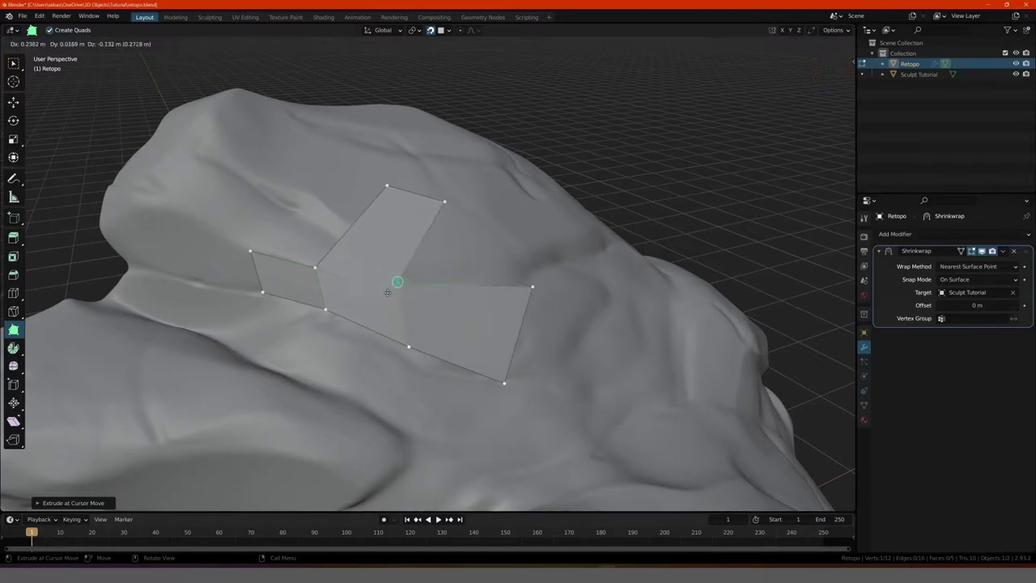
left_click(392, 230, "shift")
mouse_move(393, 231)
middle_mouse_down()
mouse_move(313, 256)
mouse_move(356, 263)
middle_mouse_up()
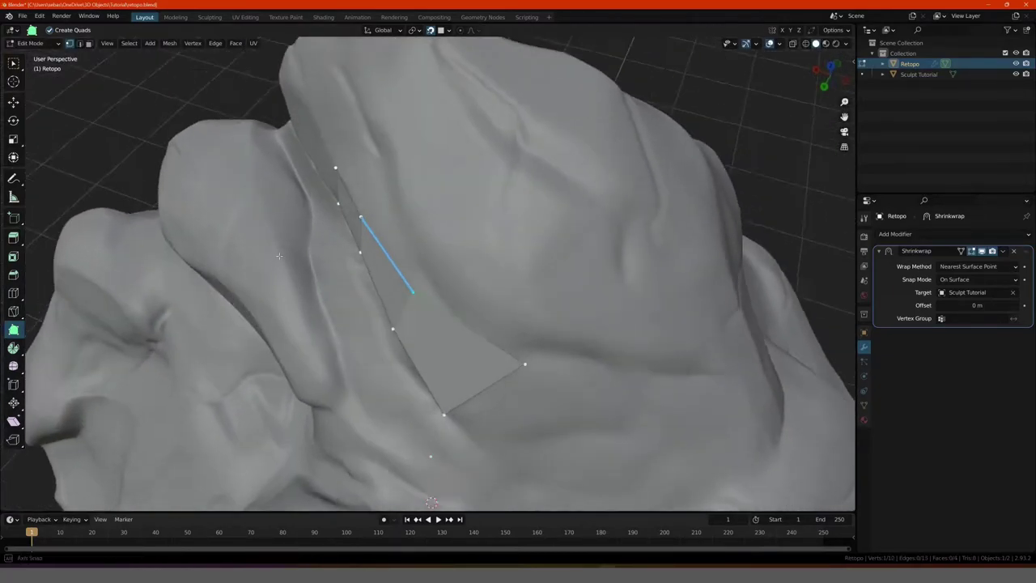
Step: Extend the strip with new quads from its end and left side, adding a vertex to close a face
left_click_drag(537, 332, 490, 332)
mouse_move(490, 332)
middle_mouse_down()
mouse_move(499, 284)
mouse_move(432, 352)
mouse_move(348, 229)
middle_mouse_up()
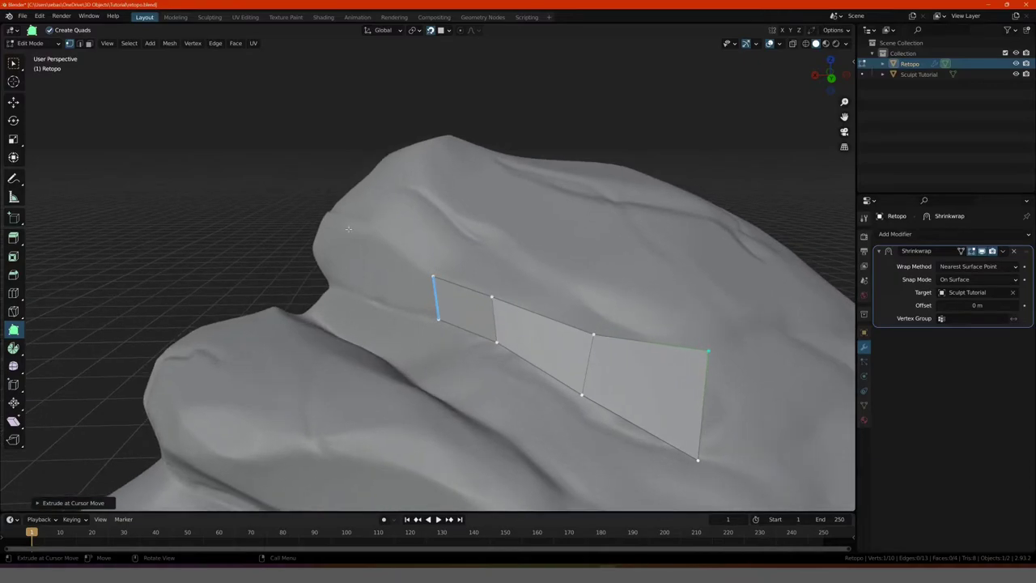
left_click_drag(421, 294, 382, 237)
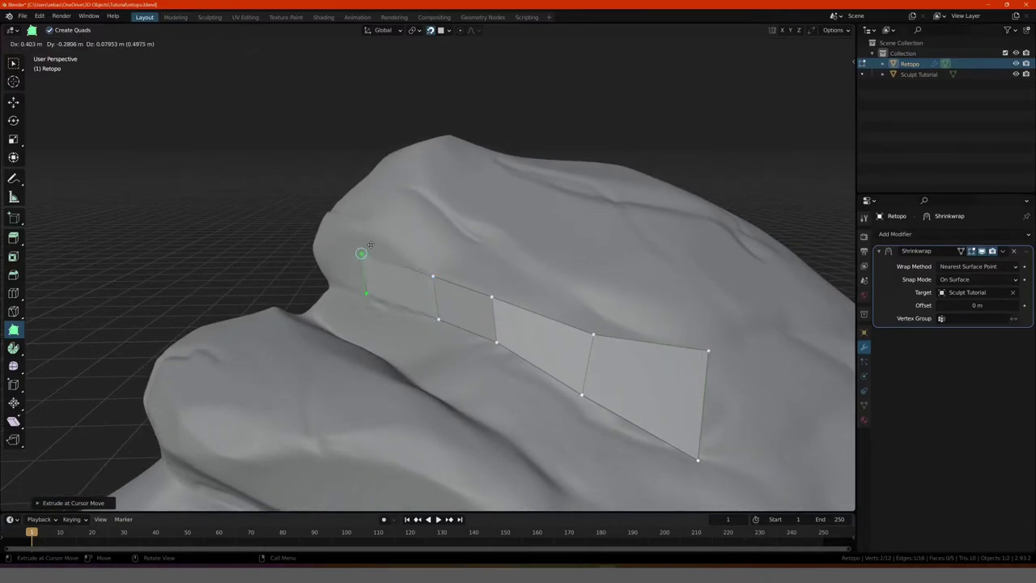
left_click(383, 305, "ctrl")
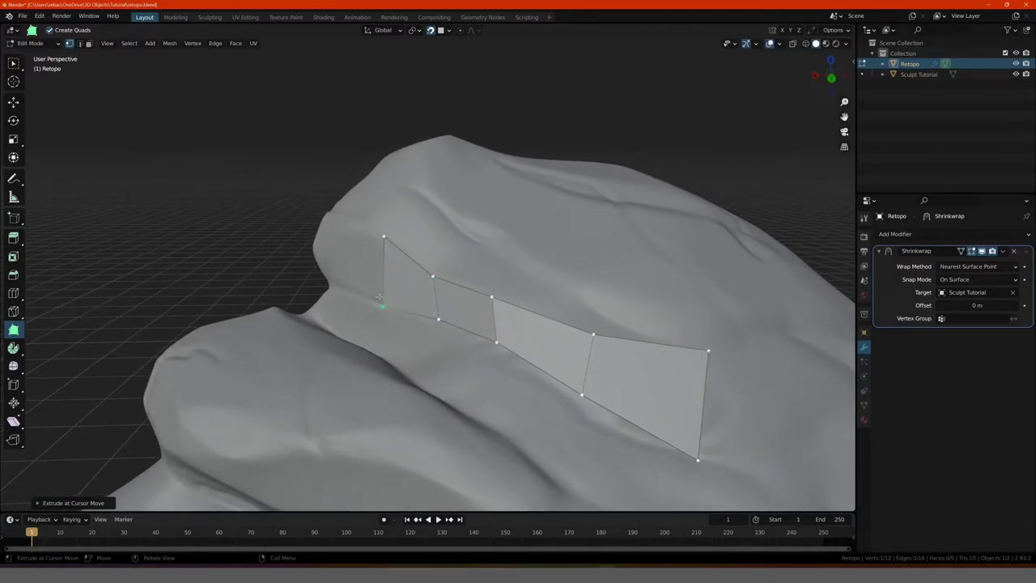
left_click_drag(370, 263, 332, 285)
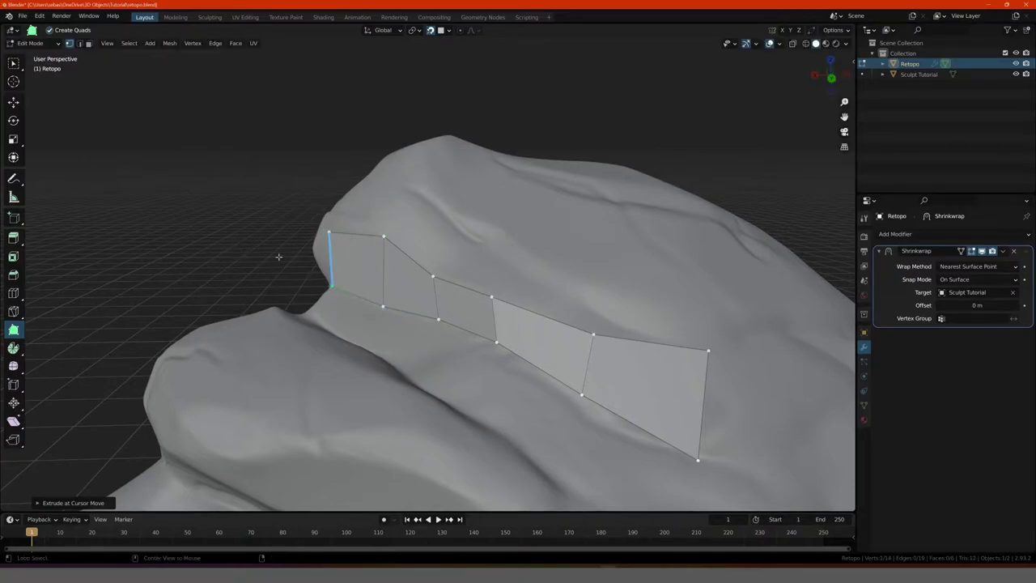
mouse_move(228, 245)
middle_mouse_down()
mouse_move(270, 259)
mouse_move(324, 235)
middle_mouse_up()
Step: Adjust the strip's vertices to hug the rock, then extrude a quad up over the crest
left_click_drag(328, 232, 300, 244)
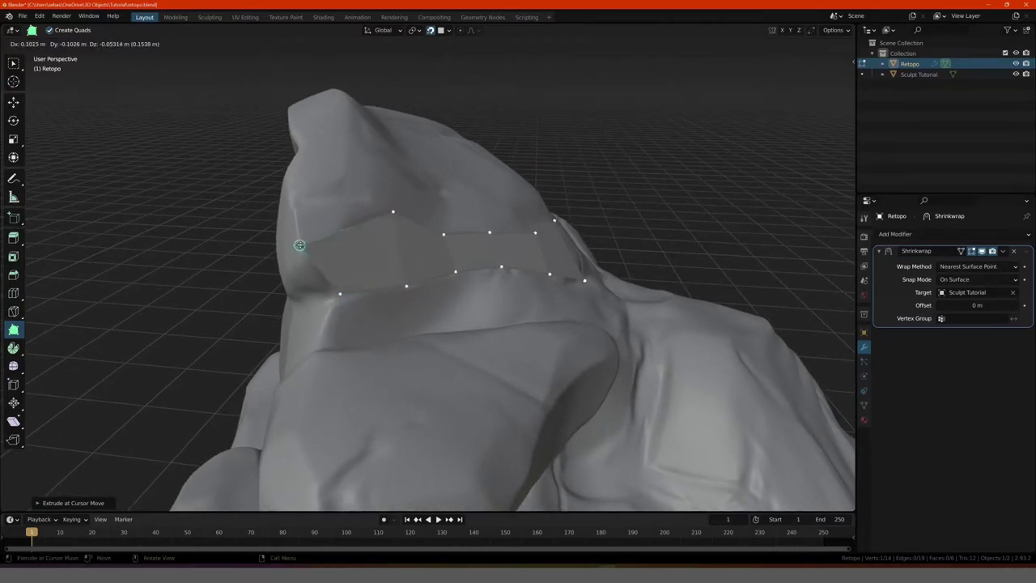
left_click_drag(339, 296, 319, 296)
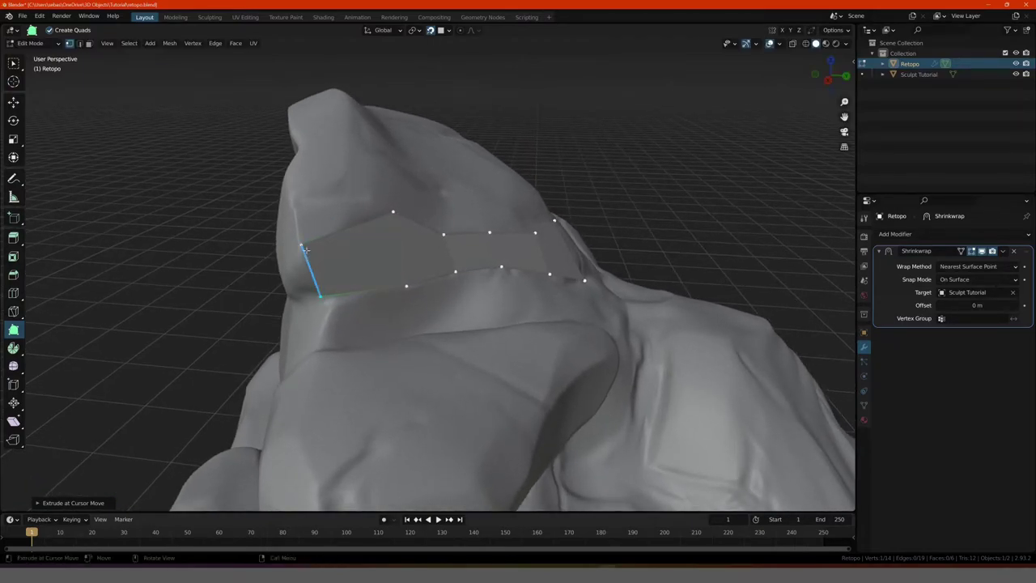
left_click_drag(300, 244, 302, 262)
middle_click_drag(302, 261, 413, 240)
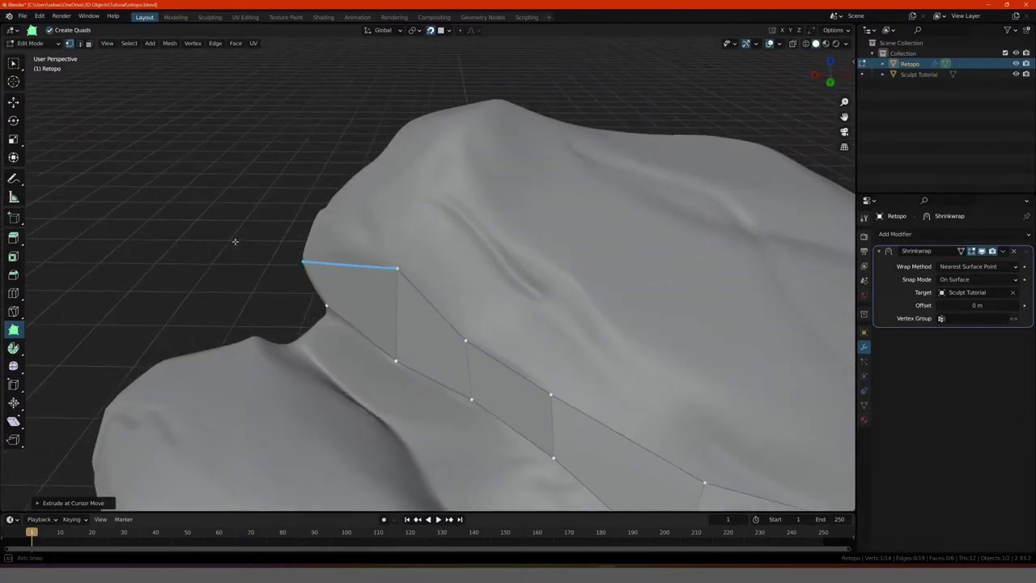
left_click_drag(423, 236, 389, 228)
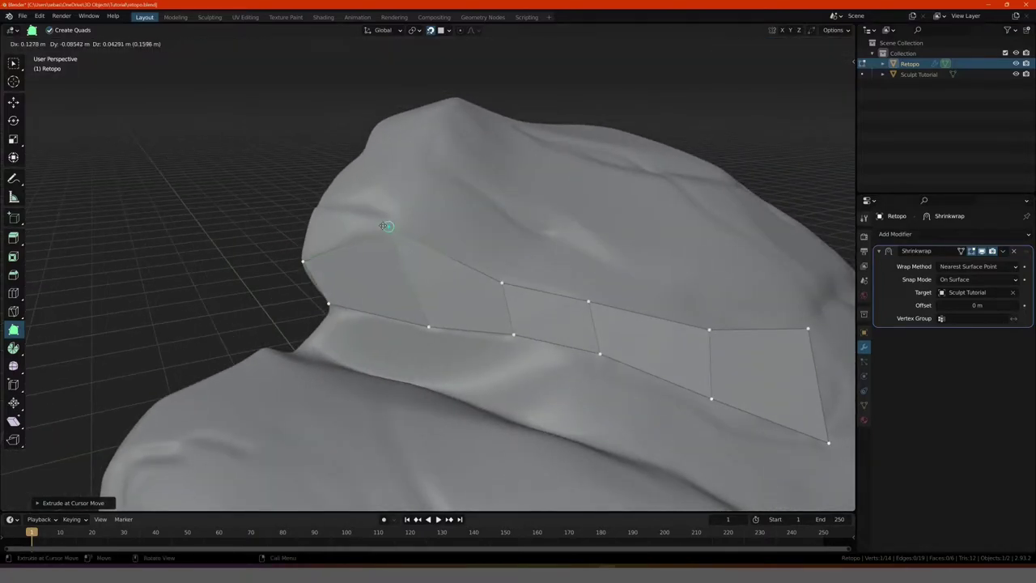
left_click_drag(325, 242, 345, 185)
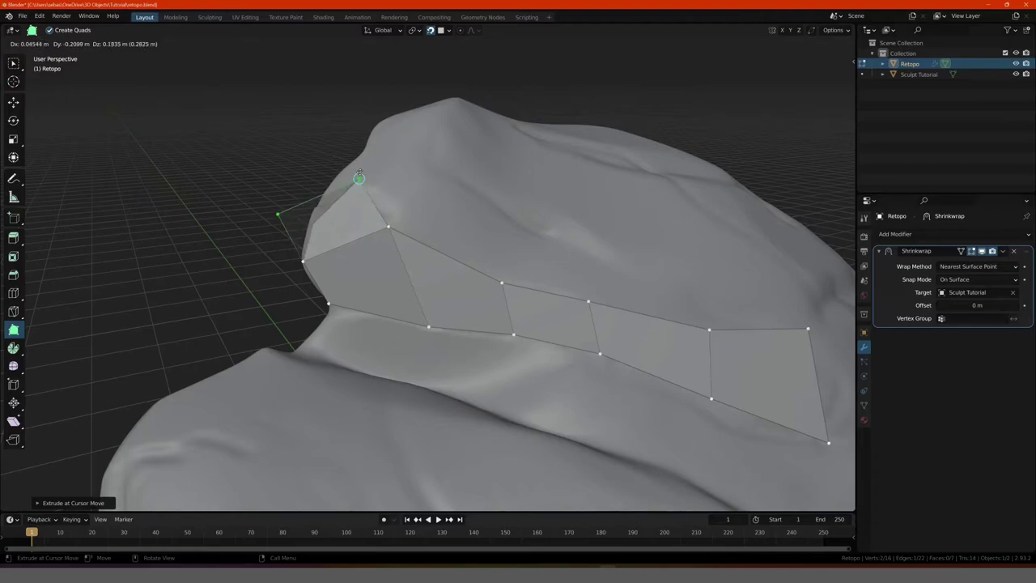
Step: Settle the new quad's vertices onto the rock surface and extrude another quad from its top edge
middle_click_drag(303, 186, 343, 221)
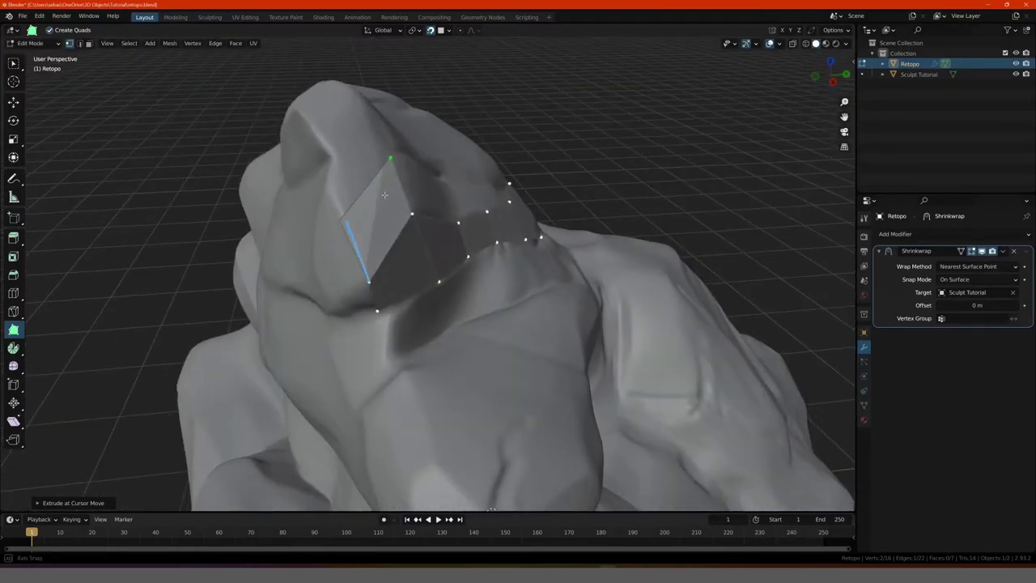
left_click_drag(338, 220, 350, 200)
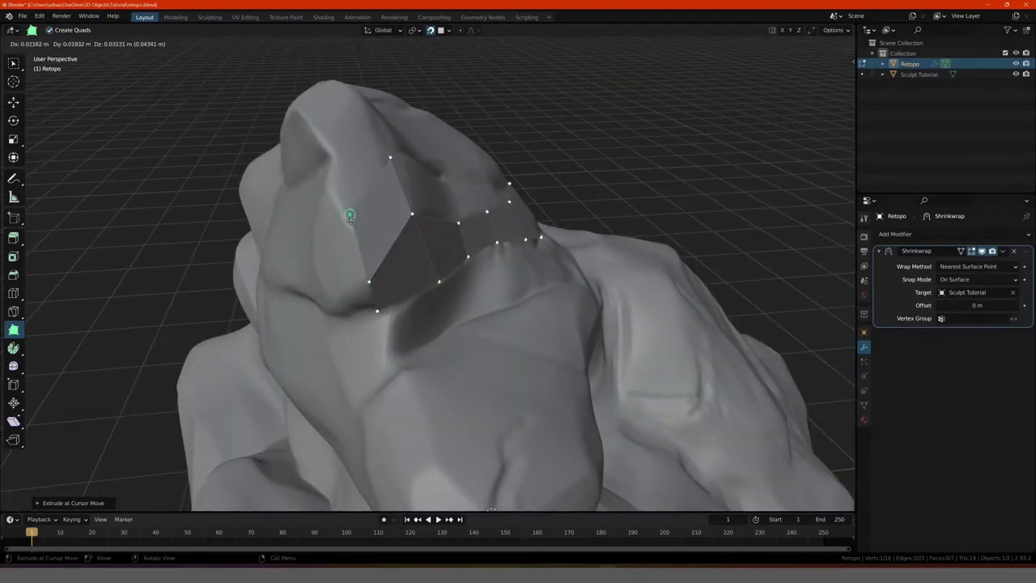
middle_click_drag(350, 224, 424, 188)
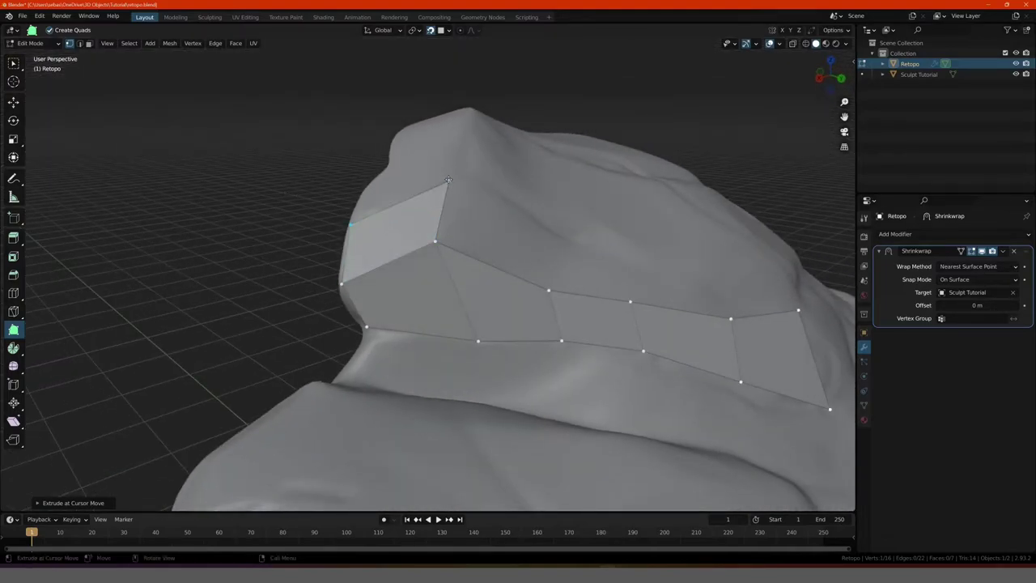
mouse_move(448, 179)
left_mouse_down()
mouse_move(430, 217)
mouse_move(439, 216)
left_mouse_up()
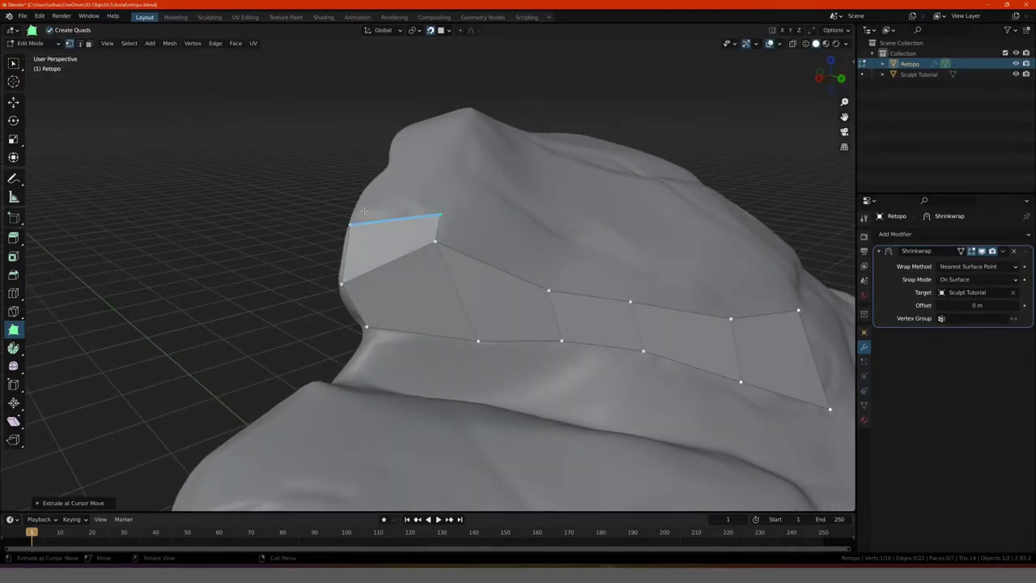
left_click_drag(364, 212, 456, 135)
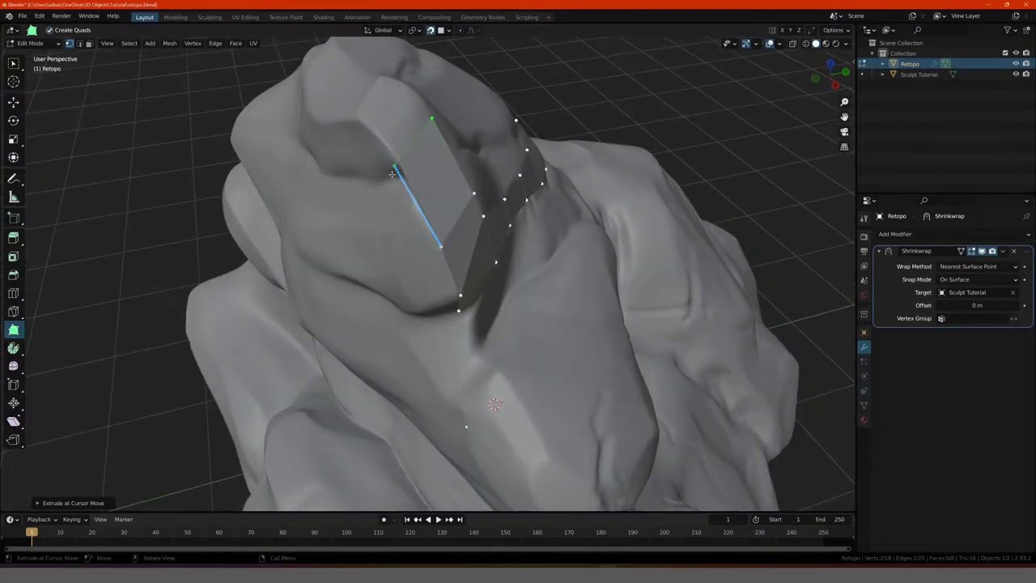
Step: Add quads over the rock's crest and down its side, then show the vertex Transform values
left_click_drag(392, 175, 400, 151)
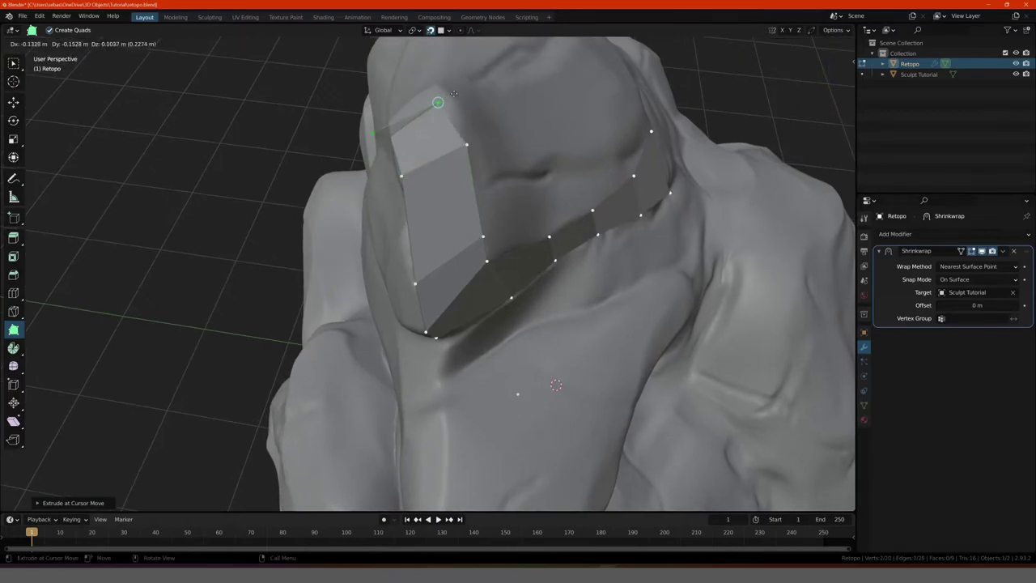
left_click_drag(453, 93, 458, 76)
mouse_move(377, 111)
left_mouse_down("ctrl")
mouse_move(388, 118)
mouse_move(442, 85)
left_mouse_up("ctrl")
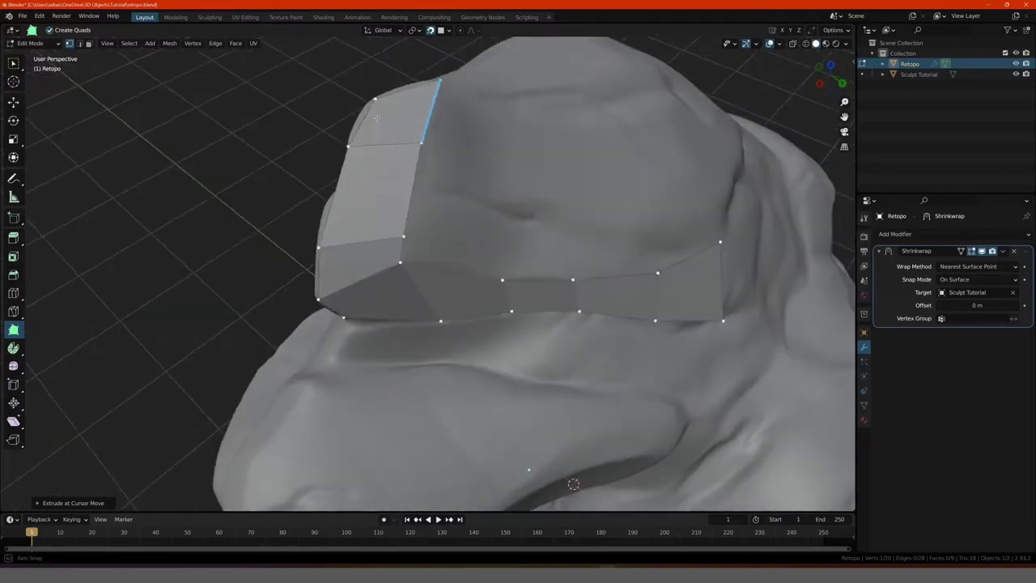
middle_click_drag(376, 118, 398, 106)
mouse_move(439, 112)
left_mouse_down("ctrl")
mouse_move(446, 121)
mouse_move(472, 97)
mouse_move(455, 292)
left_mouse_up("ctrl")
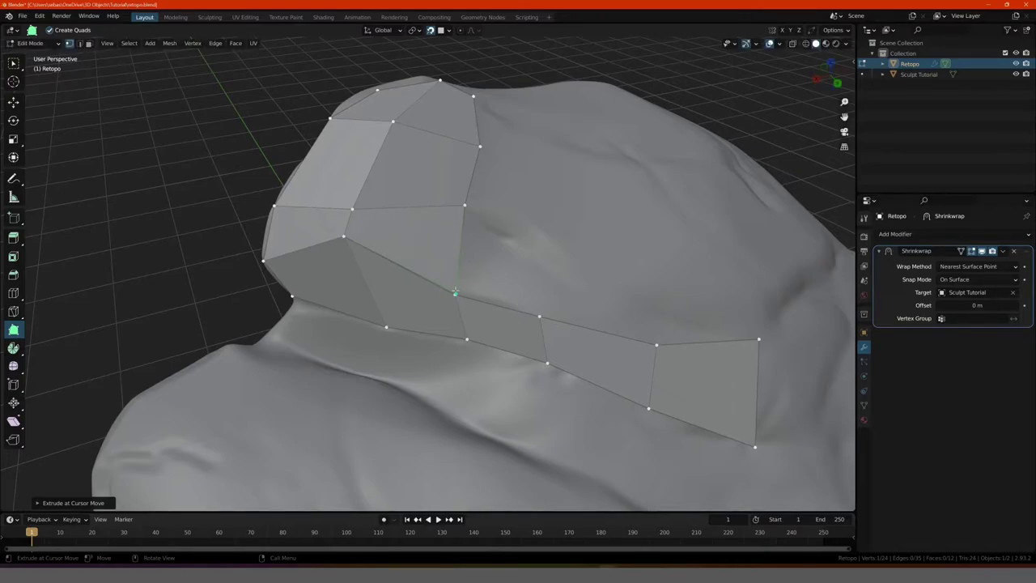
middle_click_drag(455, 293, 455, 301)
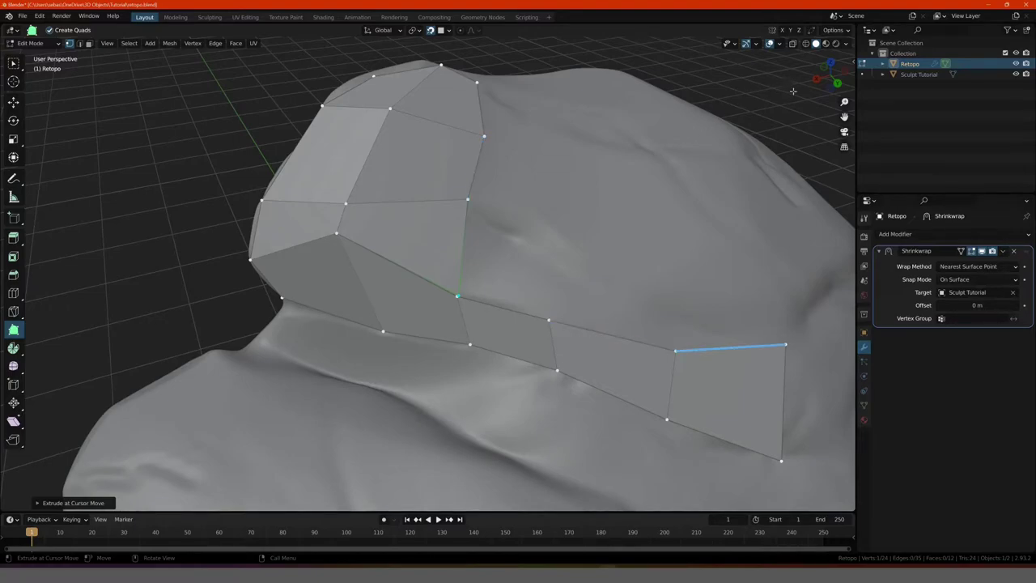
key("n")
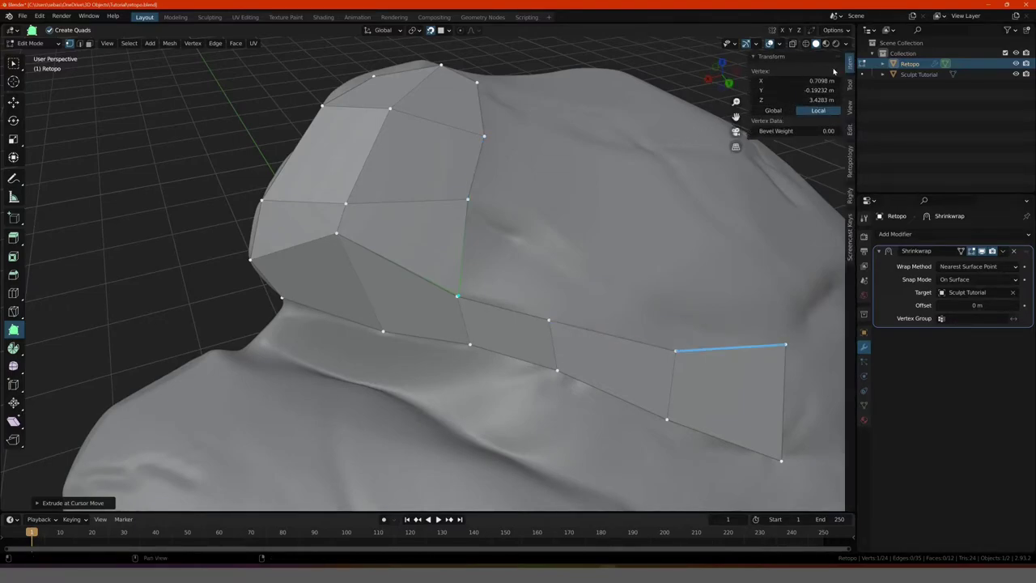
Step: Enable Auto Merge in the Poly Build tool options with a 0.01 m threshold
left_click(849, 84)
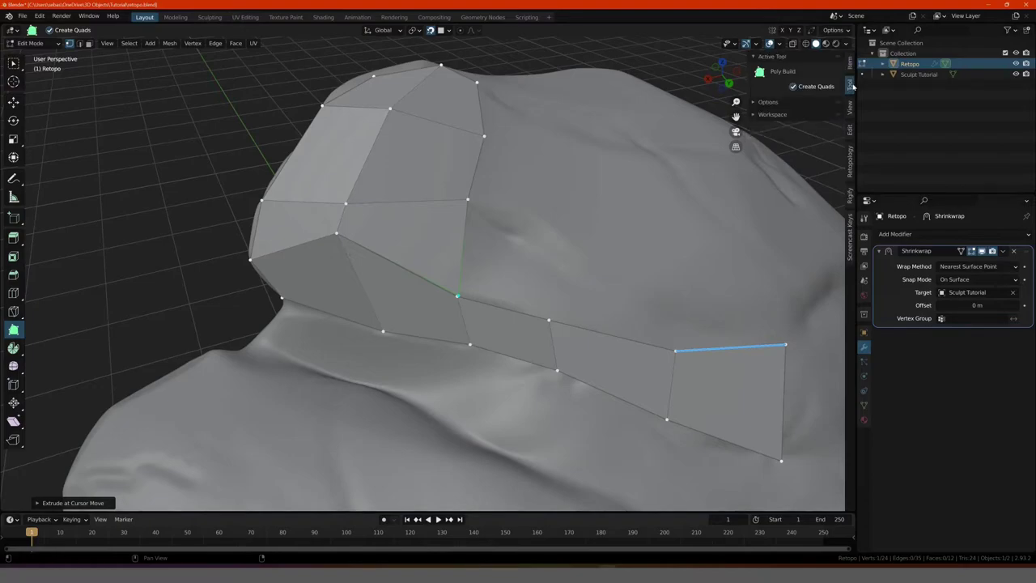
left_click(753, 103)
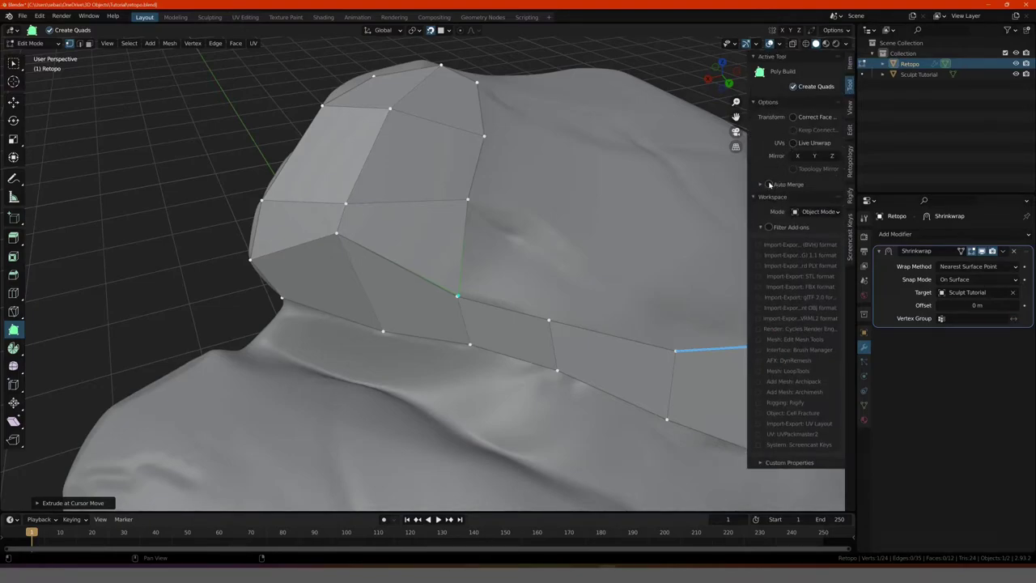
left_click(760, 184)
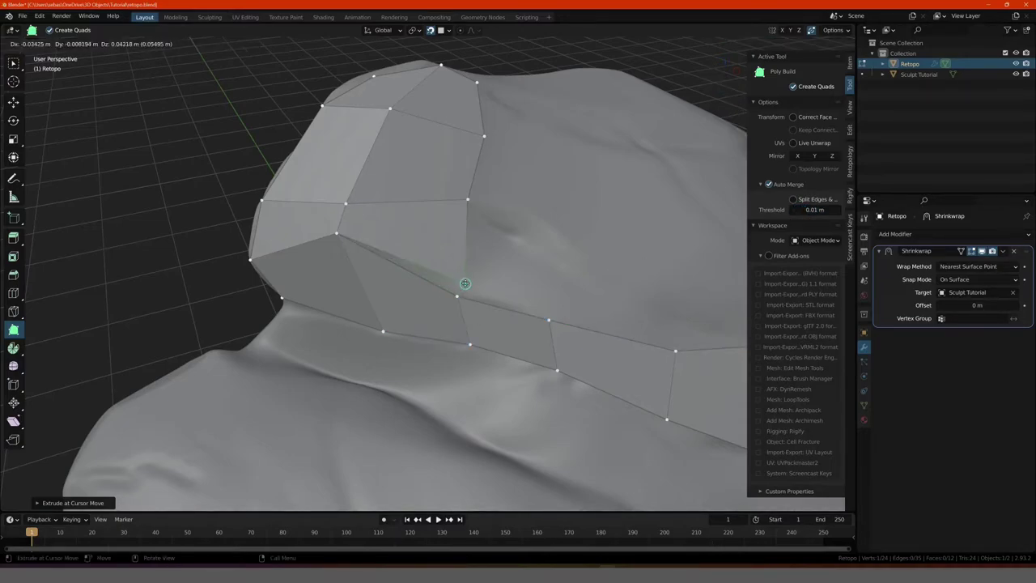
Step: Build a triangle face off the strip's edge and position its free vertex
left_click_drag(454, 295, 562, 226)
right_click(562, 227)
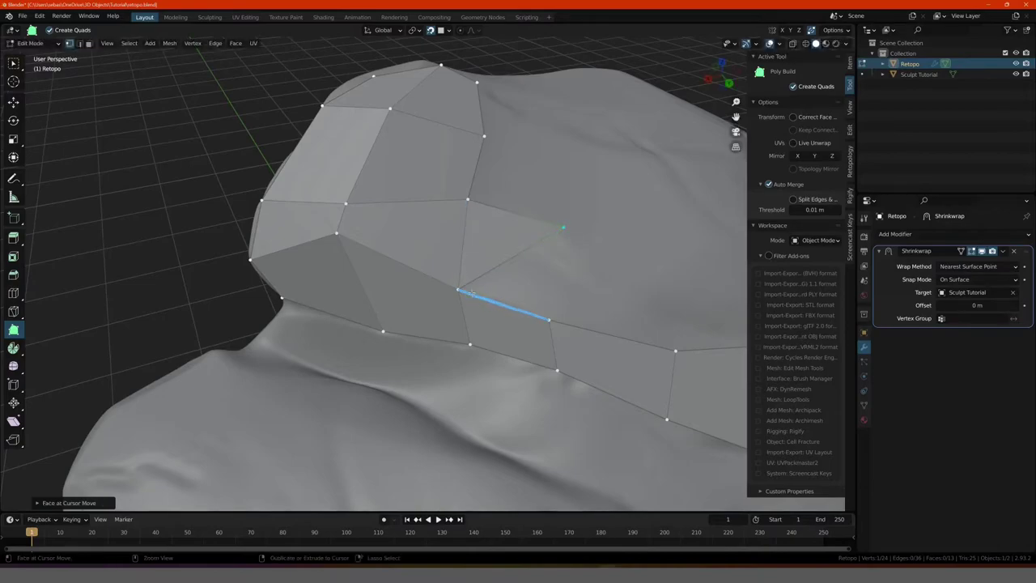
left_click_drag(483, 289, 563, 227)
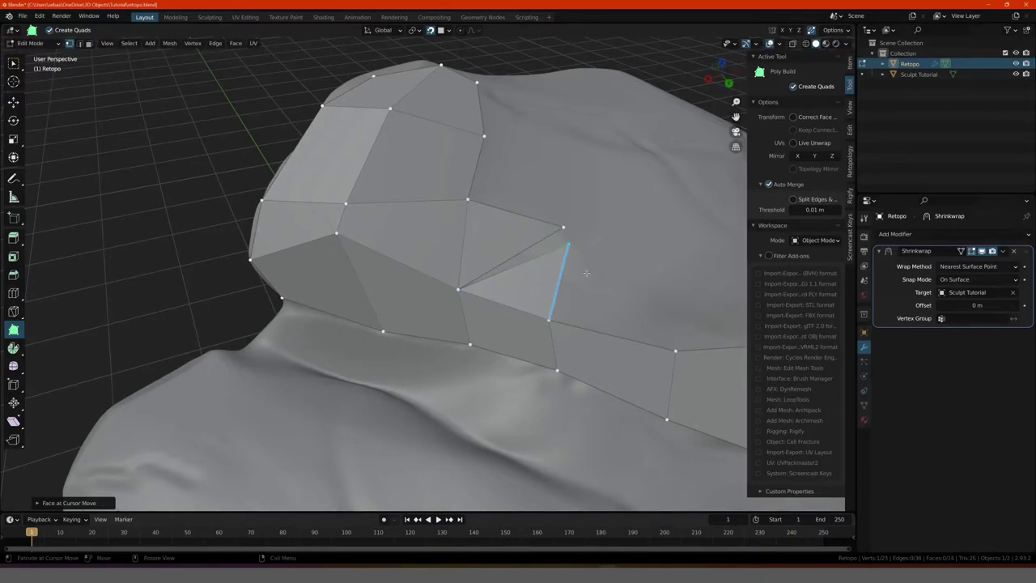
left_click_drag(568, 243, 562, 232)
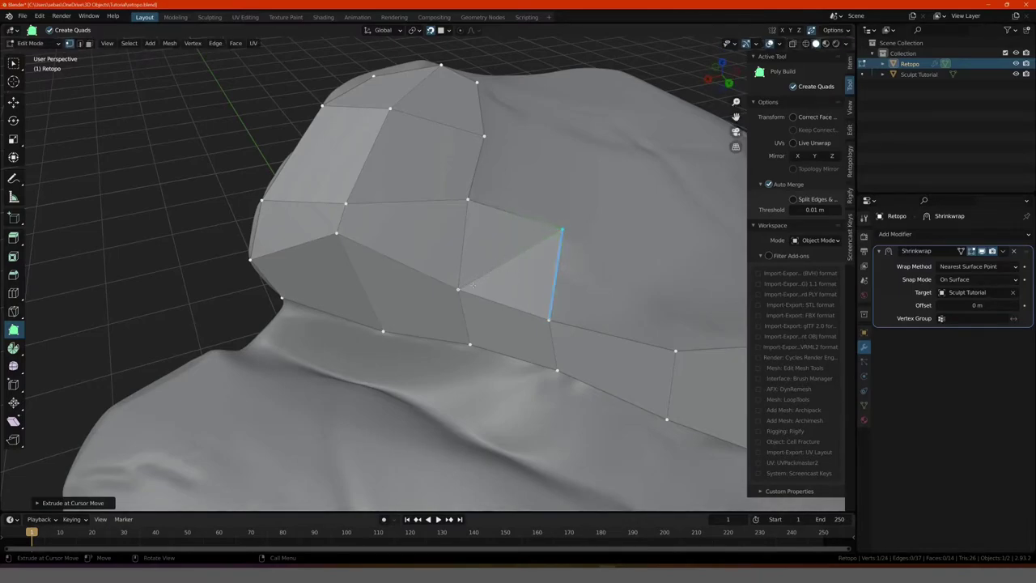
scroll(535, 237, "down", 1)
scroll(518, 255, "down", 2)
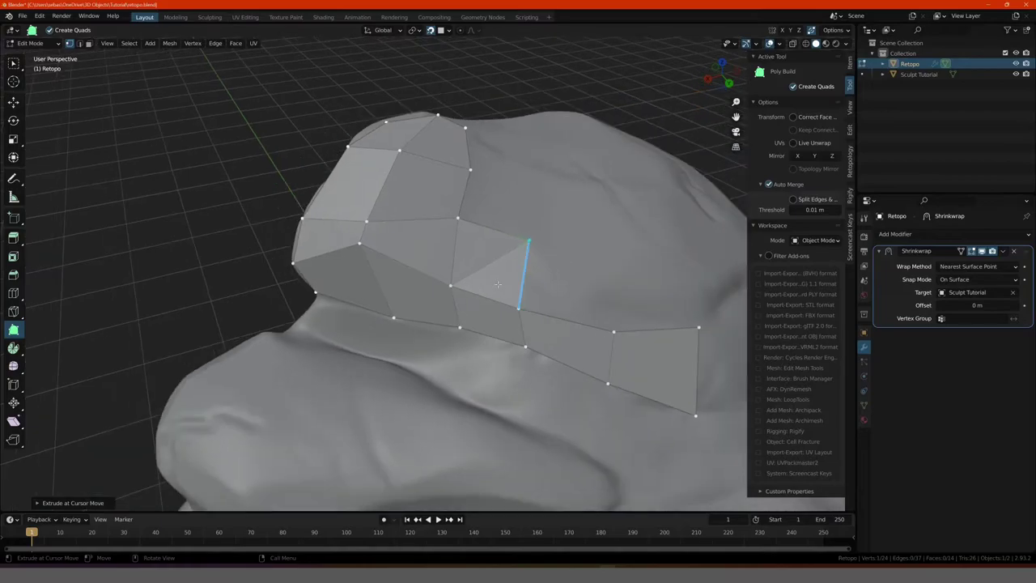
scroll(490, 282, "down", 2)
Step: Extrude more quads from the edges, merge a vertex onto its neighbour, and switch to wireframe shading
mouse_move(491, 282)
middle_mouse_down()
mouse_move(506, 275)
mouse_move(332, 264)
mouse_move(387, 243)
middle_mouse_up()
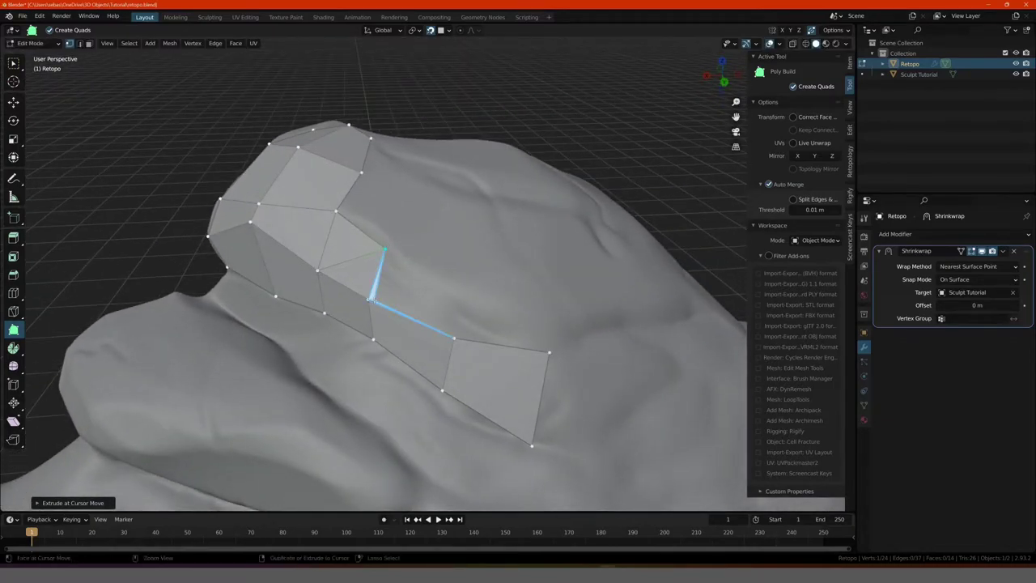
left_click_drag(377, 283, 455, 296)
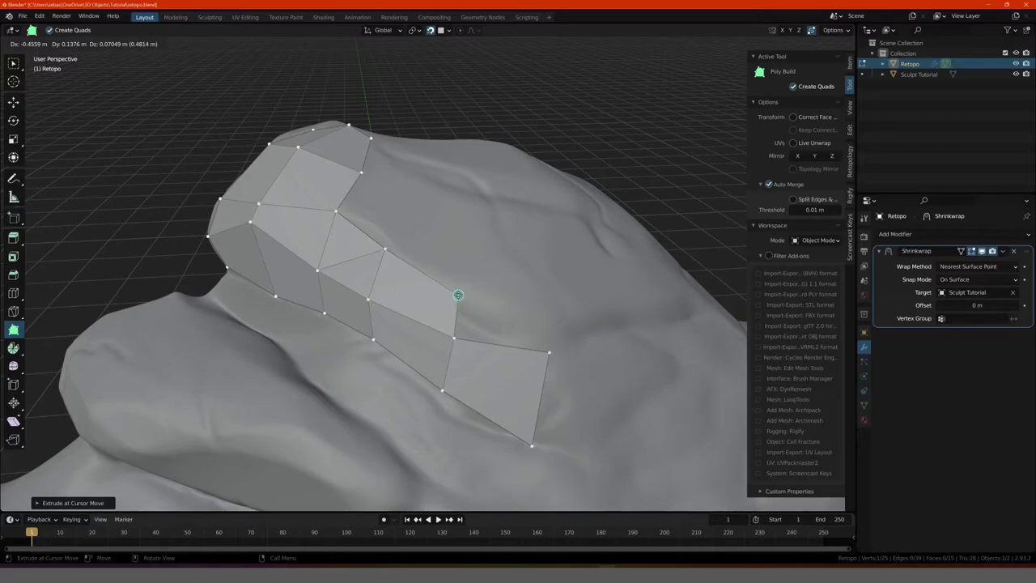
left_click_drag(514, 319, 541, 313, "ctrl")
middle_click_drag(486, 299, 329, 194)
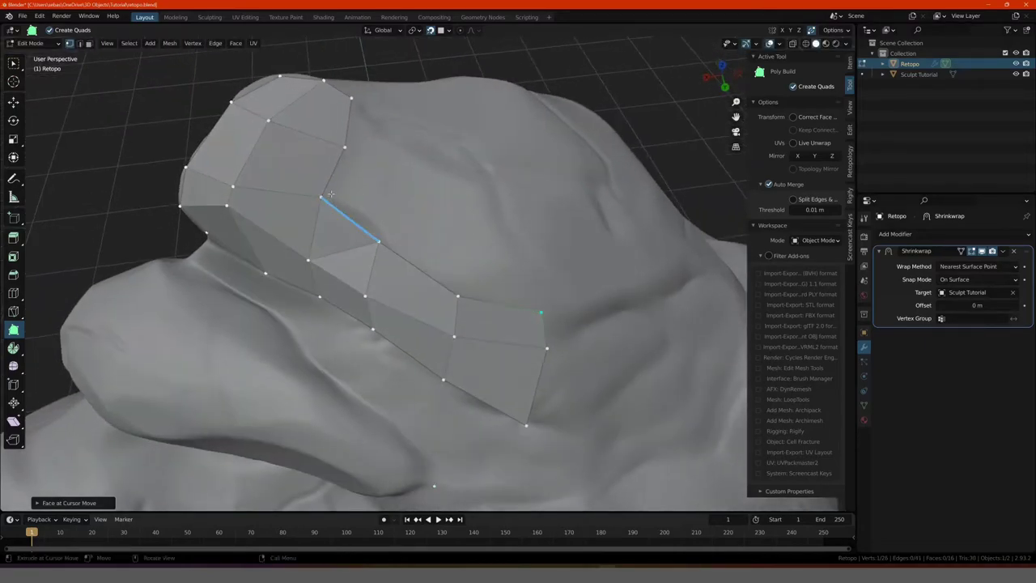
left_click_drag(330, 194, 412, 179)
left_click_drag(391, 229, 377, 244)
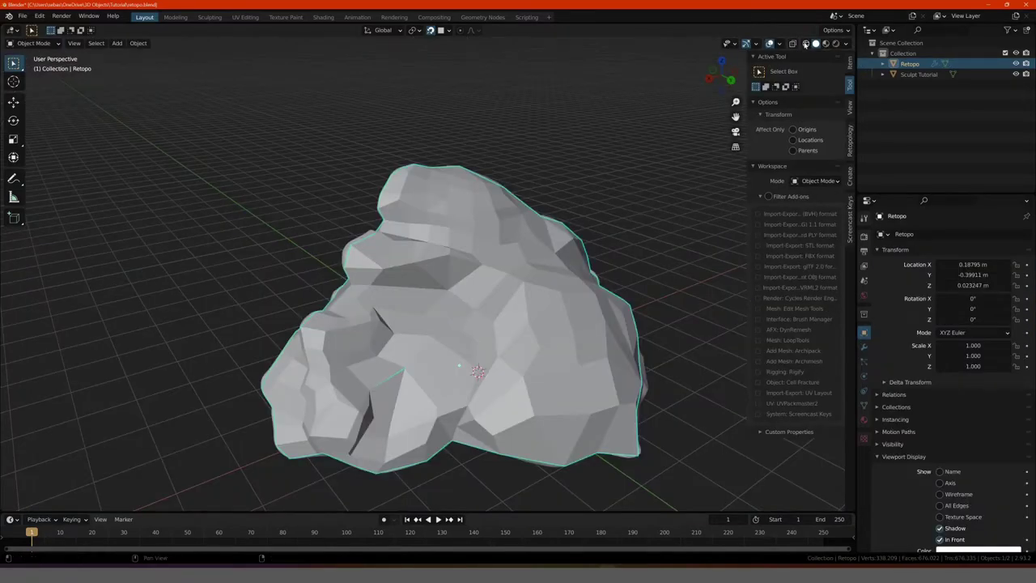
left_click(806, 44)
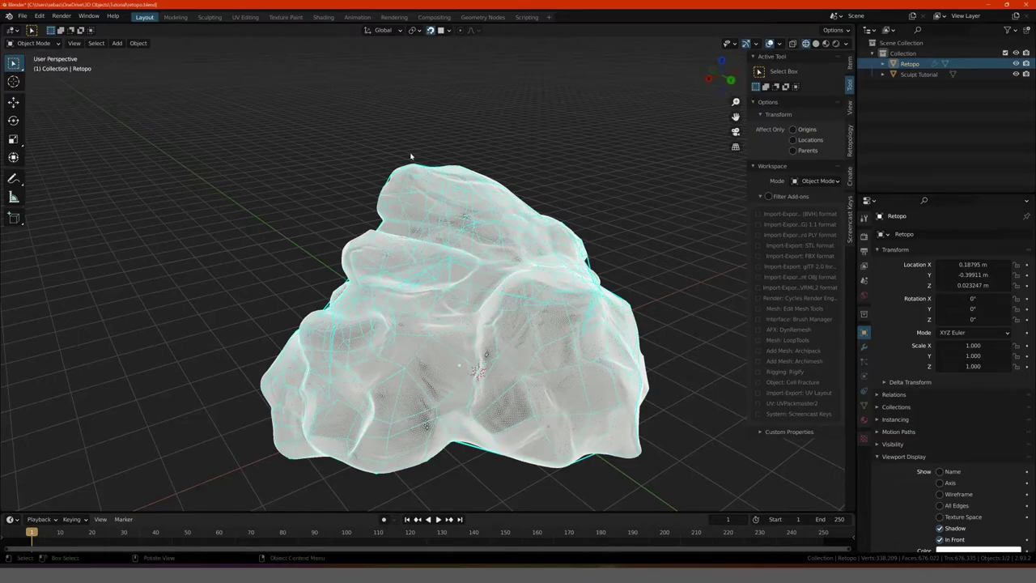
Step: Return to solid shading, select all Retopo vertices in Edit Mode, then inspect the rock in Object Mode
left_click(379, 145)
left_click(817, 44)
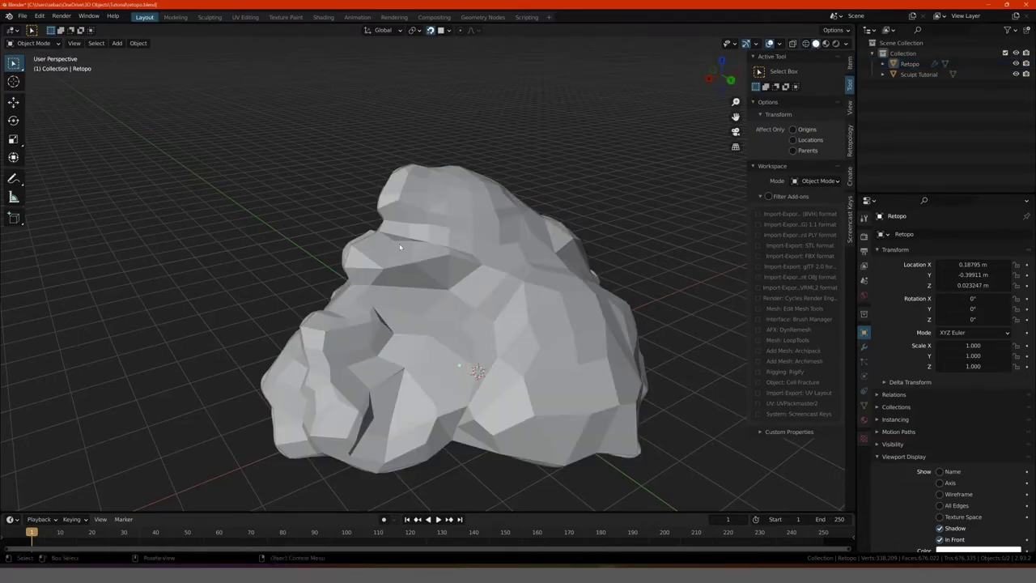
left_click(448, 211)
key("Tab")
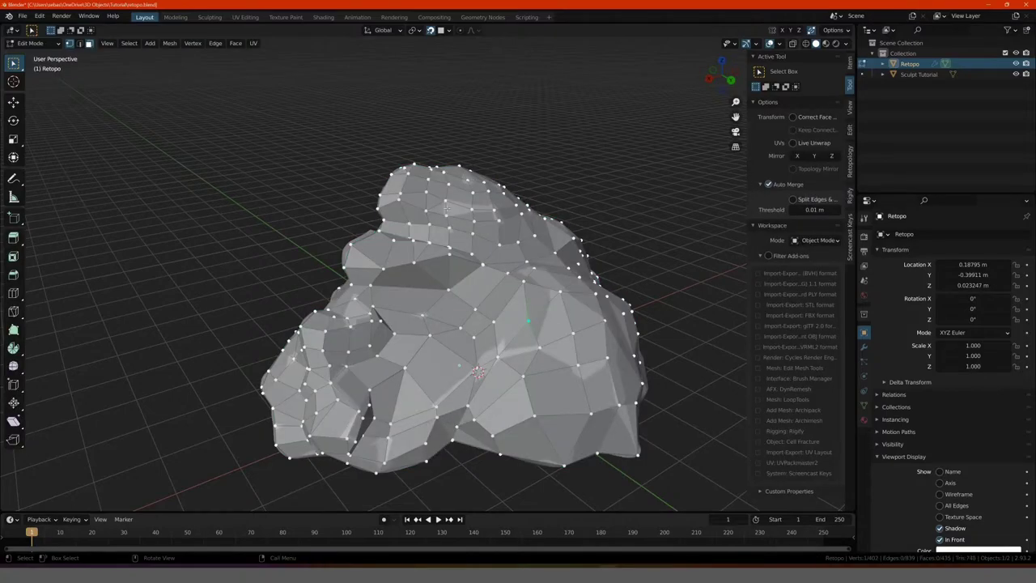
key("a")
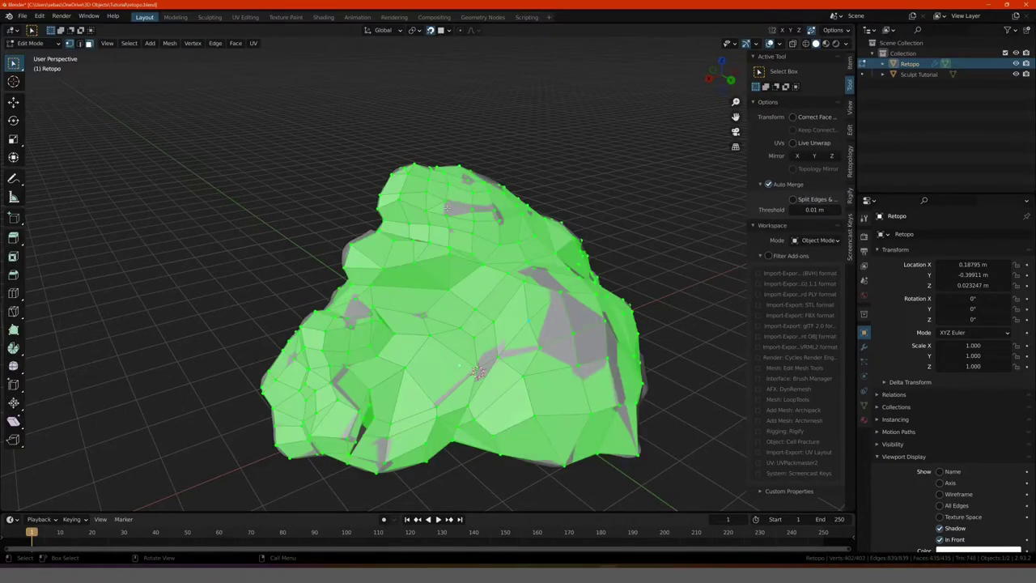
key("Tab")
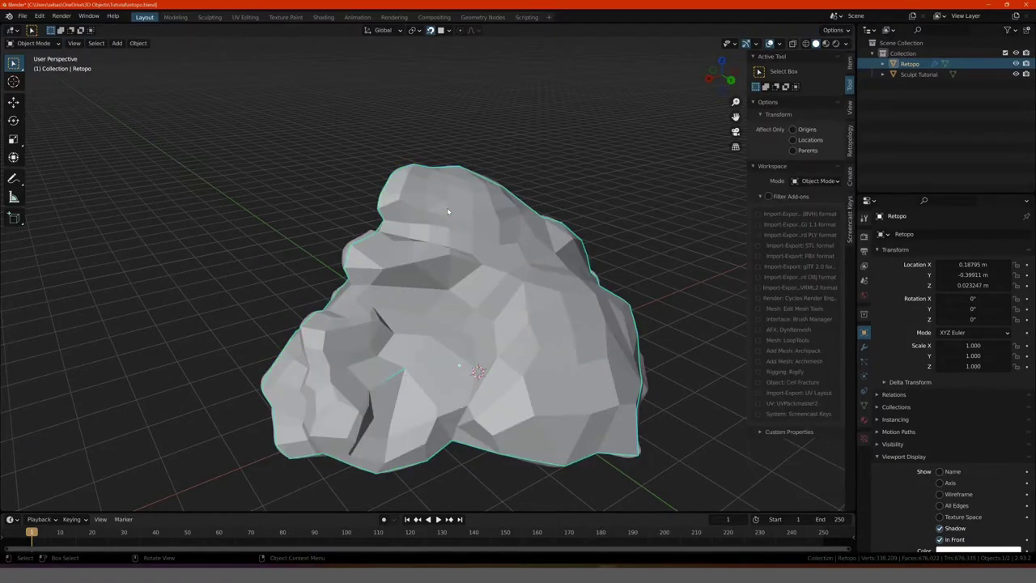
mouse_move(294, 222)
middle_mouse_down()
mouse_move(323, 231)
mouse_move(367, 217)
mouse_move(387, 225)
mouse_move(242, 229)
mouse_move(254, 241)
mouse_move(282, 232)
middle_mouse_up()
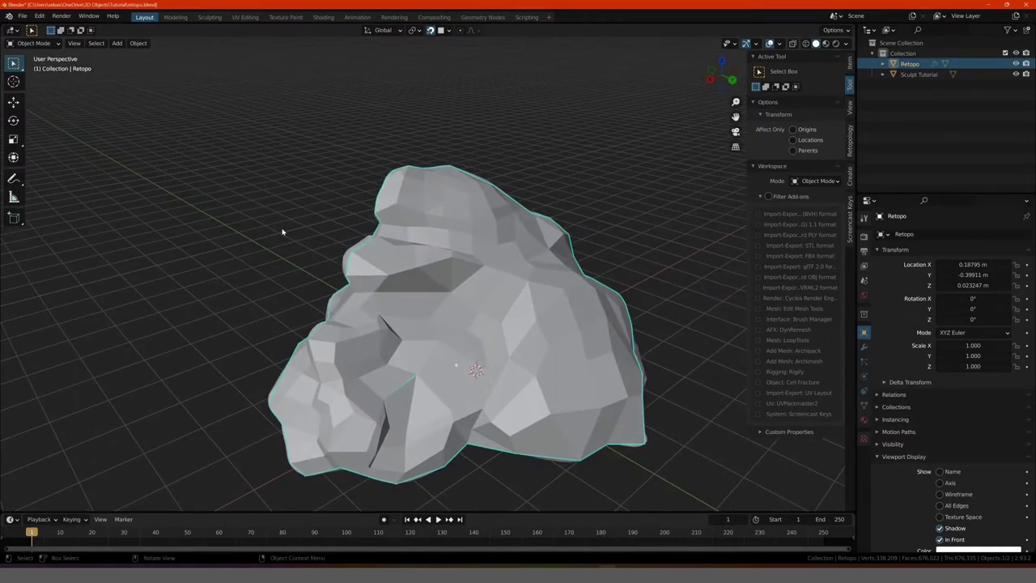
mouse_move(292, 235)
middle_mouse_down()
mouse_move(248, 261)
mouse_move(325, 242)
mouse_move(217, 252)
mouse_move(228, 265)
middle_mouse_up()
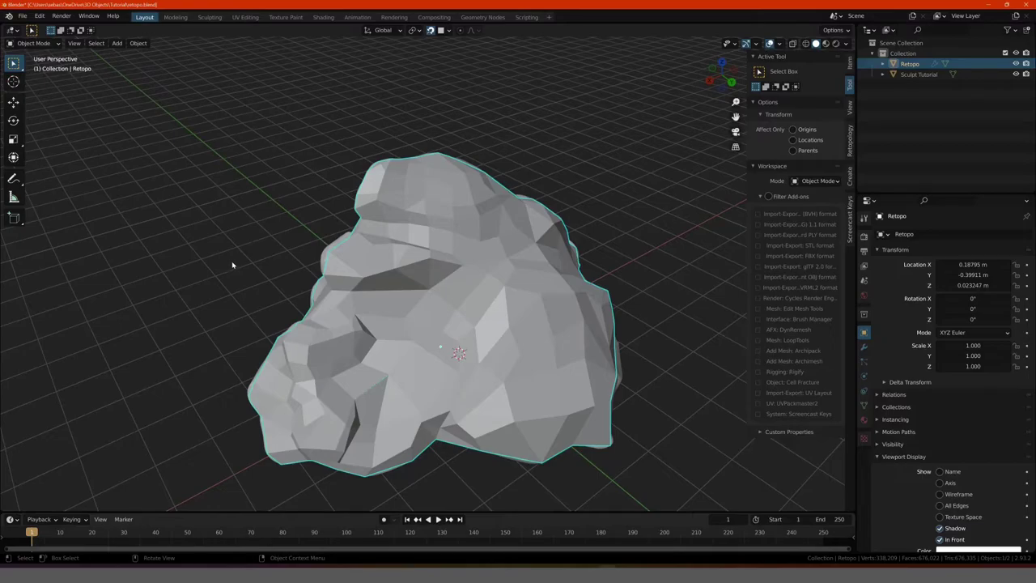
mouse_move(231, 263)
middle_mouse_down()
mouse_move(224, 273)
mouse_move(242, 268)
middle_mouse_up()
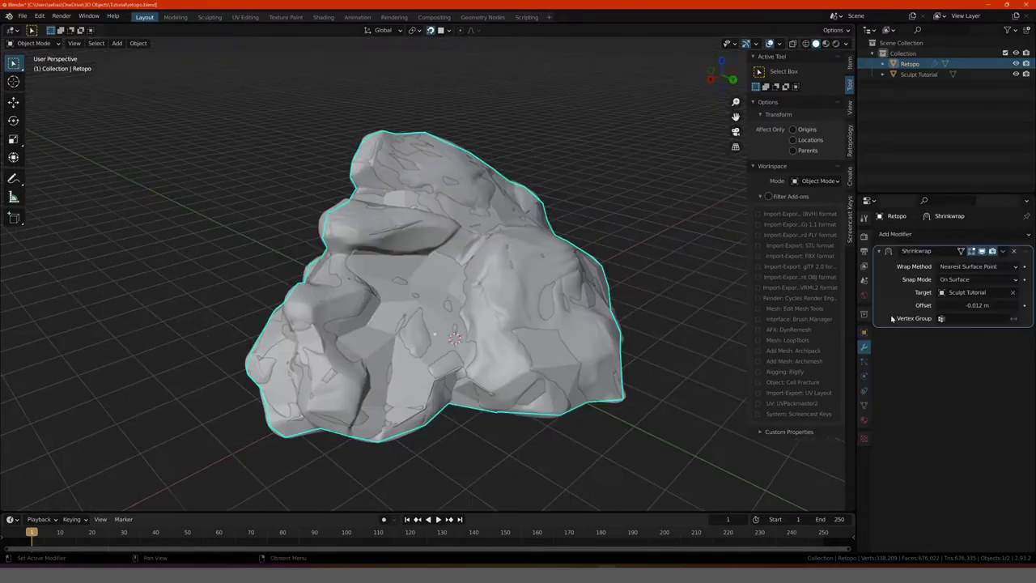
Step: Remove the old Shrinkwrap and apply a Subdivision Surface modifier to the Retopo mesh
left_click(1014, 253)
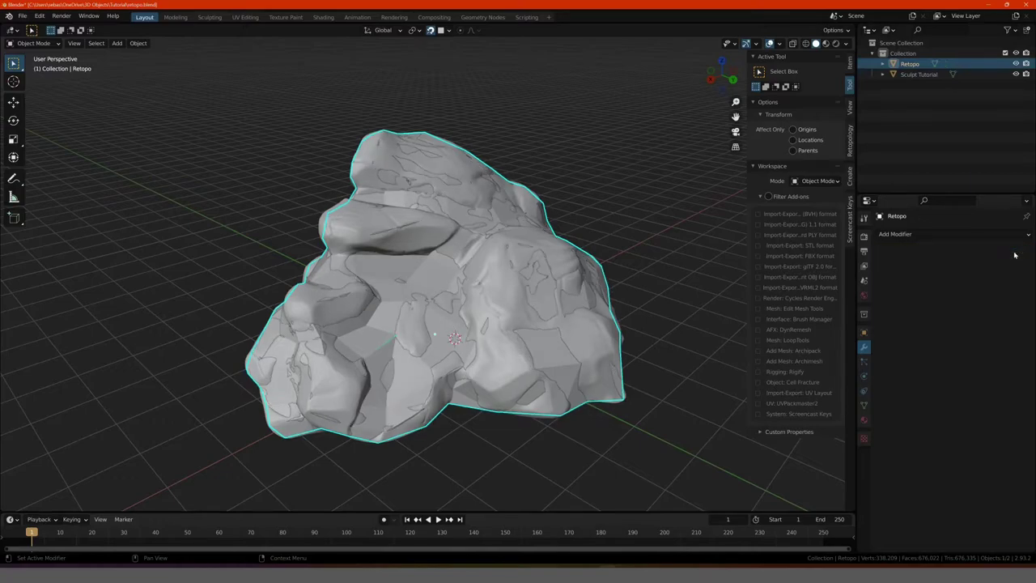
left_click(913, 236)
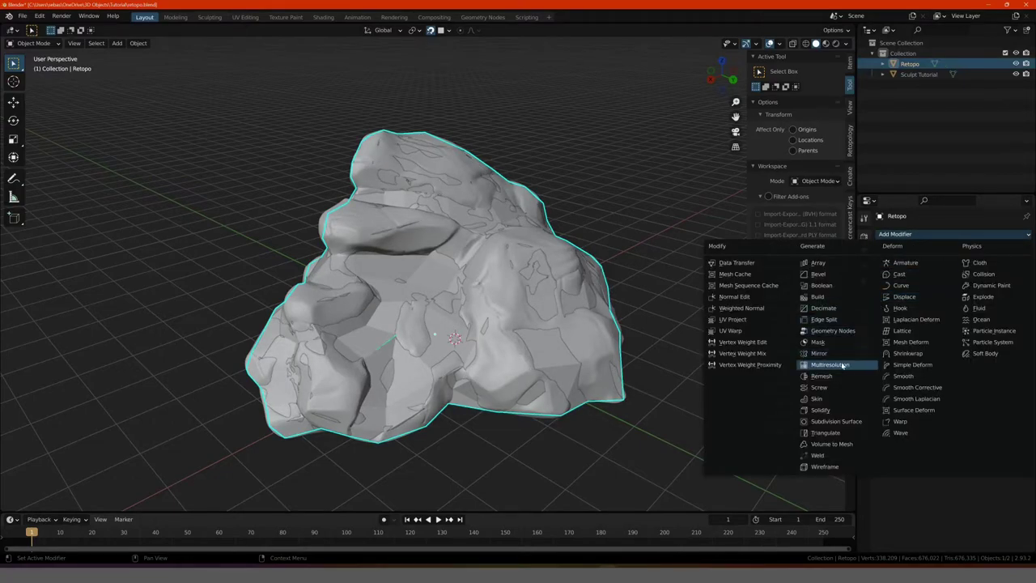
left_click(838, 421)
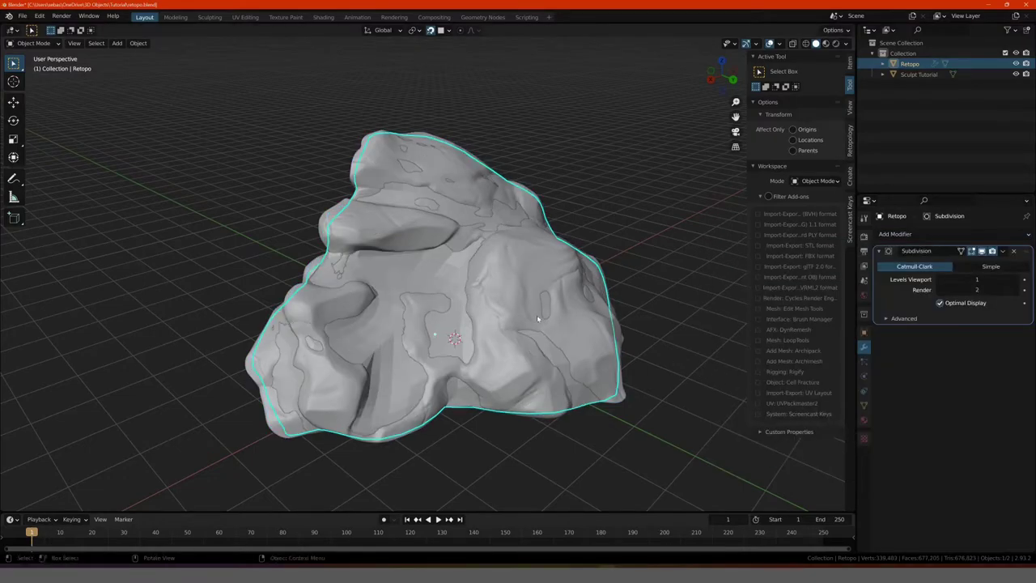
mouse_move(537, 318)
middle_mouse_down()
mouse_move(477, 323)
mouse_move(444, 225)
middle_mouse_up()
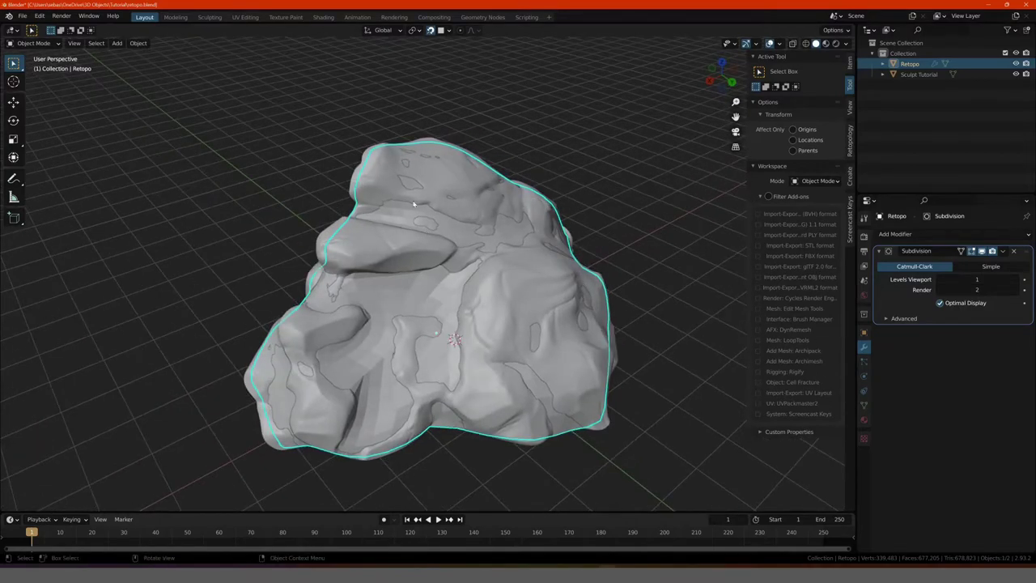
left_click(1003, 253)
left_click(977, 265)
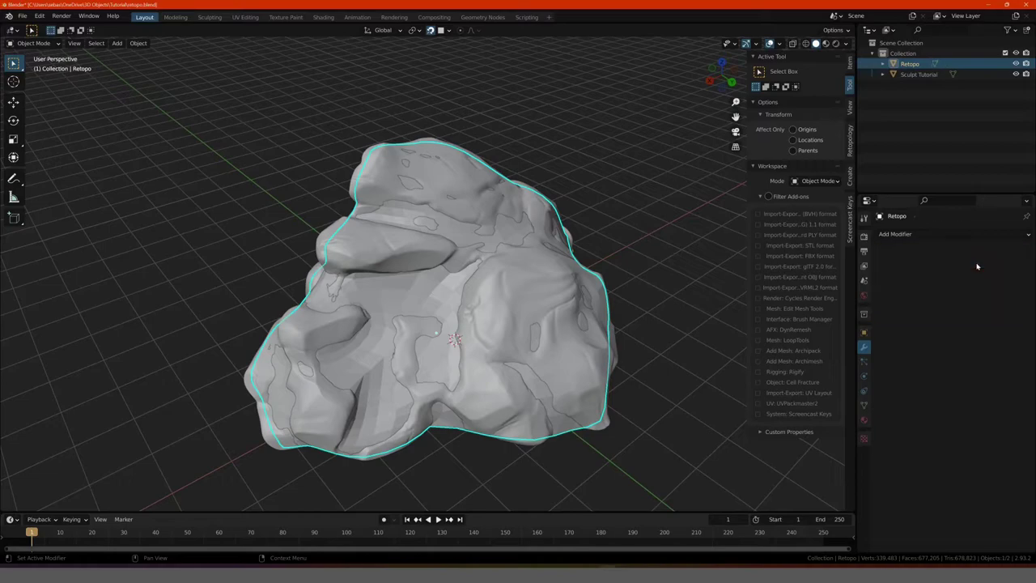
Step: Add a new Shrinkwrap modifier to Retopo targeting the Sculpt Tutorial rock
left_click(927, 236)
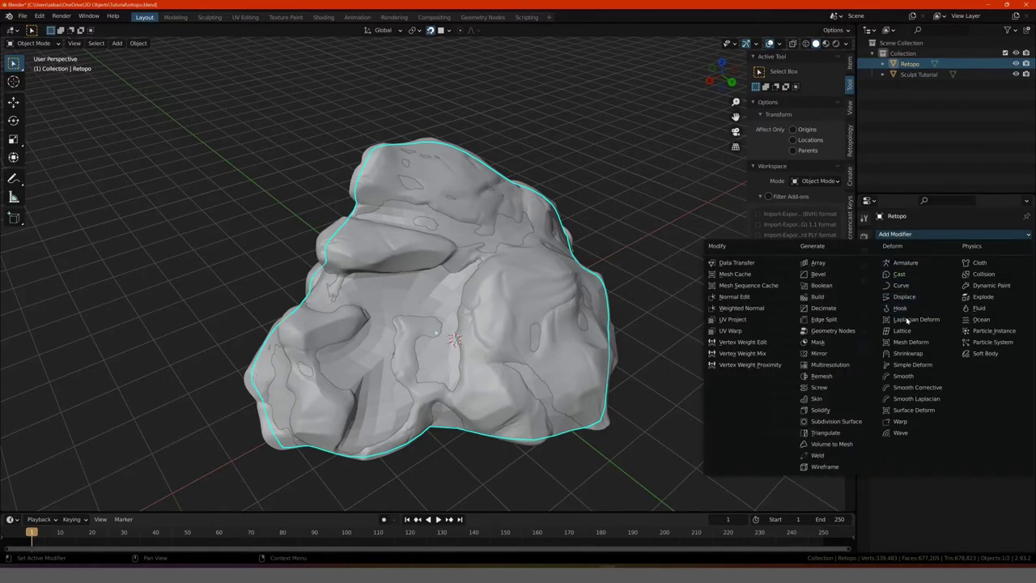
left_click(907, 353)
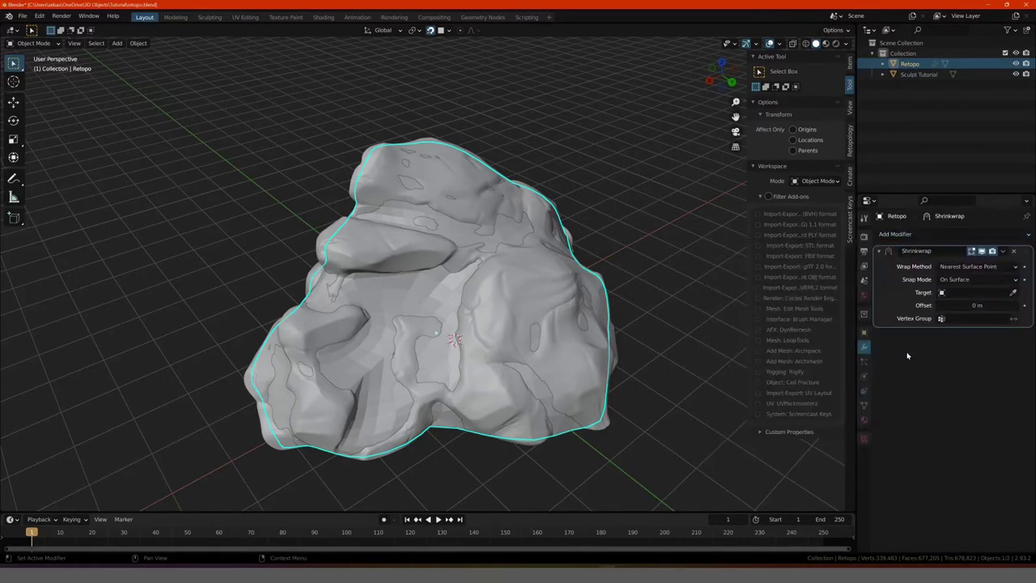
left_click(1015, 292)
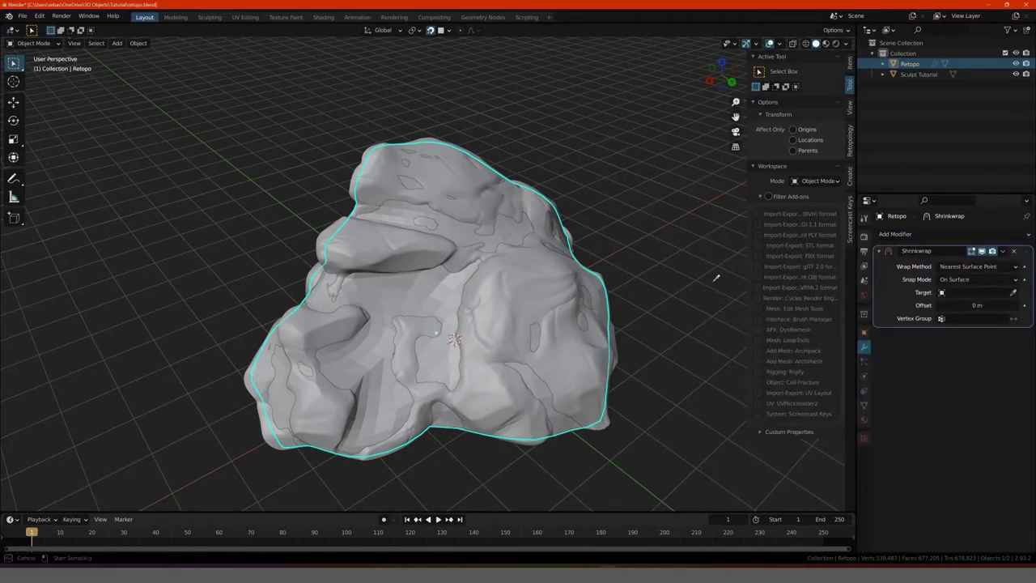
left_click(361, 159)
mouse_move(288, 214)
middle_mouse_down()
mouse_move(275, 216)
mouse_move(273, 234)
mouse_move(423, 308)
middle_mouse_up()
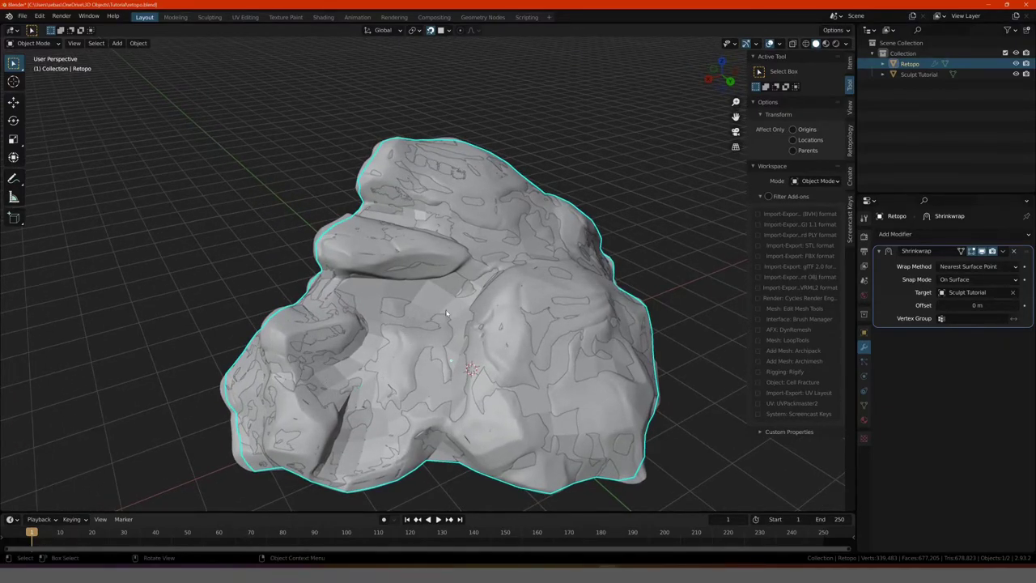
Step: Orbit and zoom around the rock to inspect the wrapped Retopo surface
mouse_move(446, 314)
middle_mouse_down()
mouse_move(422, 321)
mouse_move(205, 301)
mouse_move(259, 308)
middle_mouse_up()
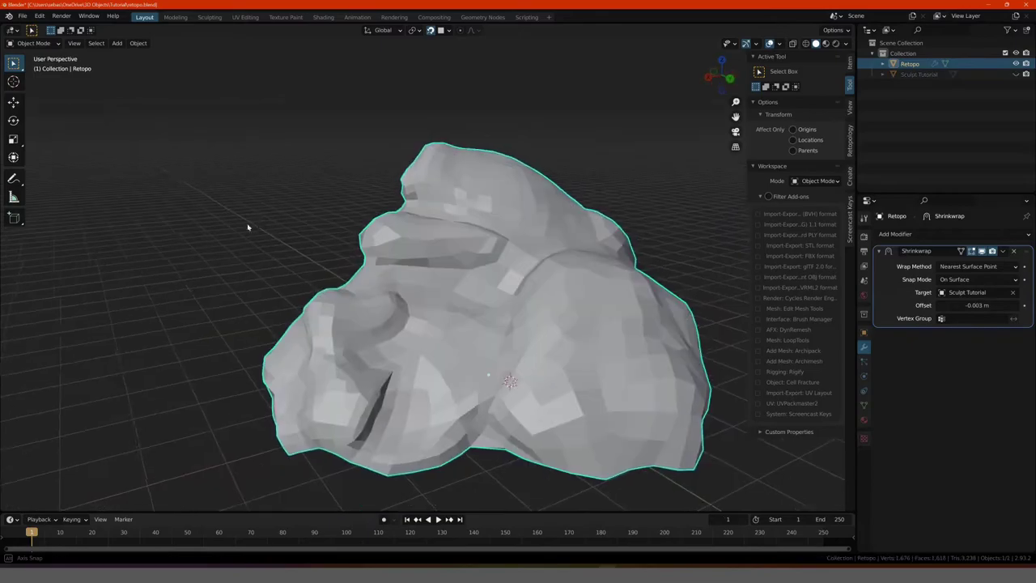
mouse_move(248, 228)
middle_mouse_down()
mouse_move(385, 214)
mouse_move(380, 231)
mouse_move(353, 238)
mouse_move(241, 249)
mouse_move(300, 224)
mouse_move(199, 208)
mouse_move(215, 199)
mouse_move(326, 225)
mouse_move(280, 201)
mouse_move(251, 217)
mouse_move(214, 132)
middle_mouse_up()
scroll(408, 219, "down", 3)
scroll(280, 201, "up", 5)
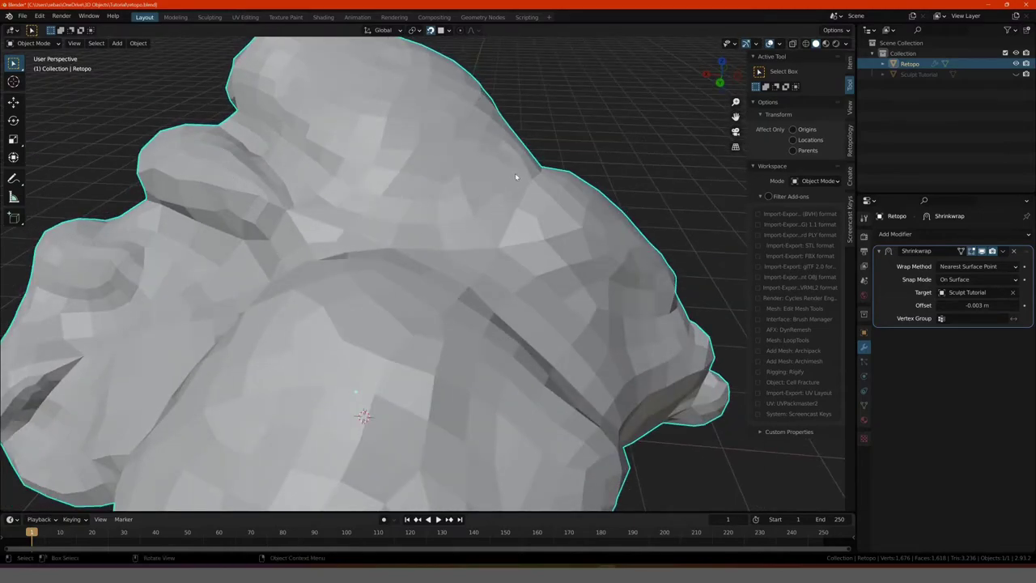
mouse_move(419, 250)
middle_mouse_down()
mouse_move(317, 271)
mouse_move(388, 253)
middle_mouse_up()
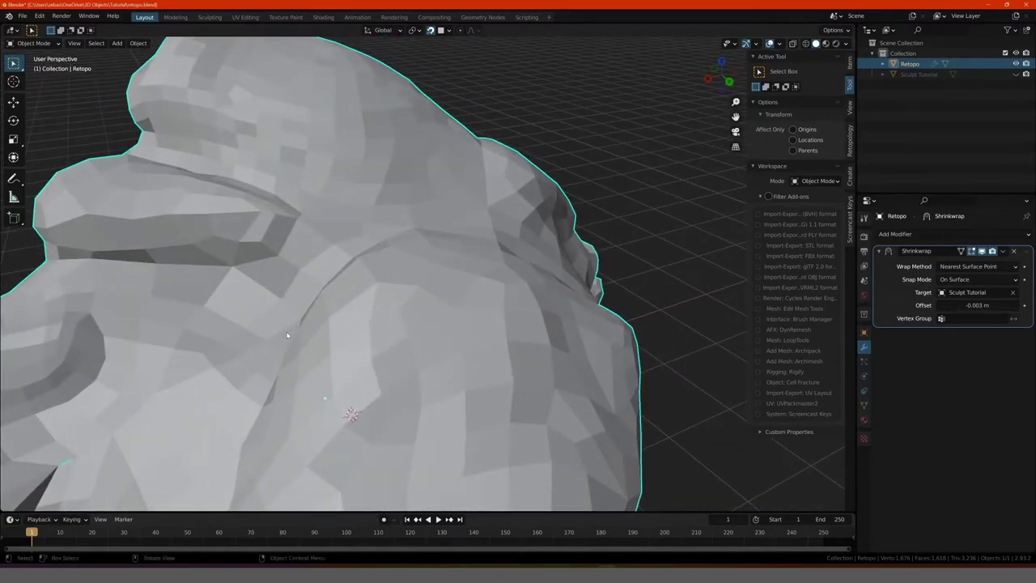
mouse_move(286, 334)
middle_mouse_down()
mouse_move(324, 317)
mouse_move(316, 289)
mouse_move(376, 164)
middle_mouse_up()
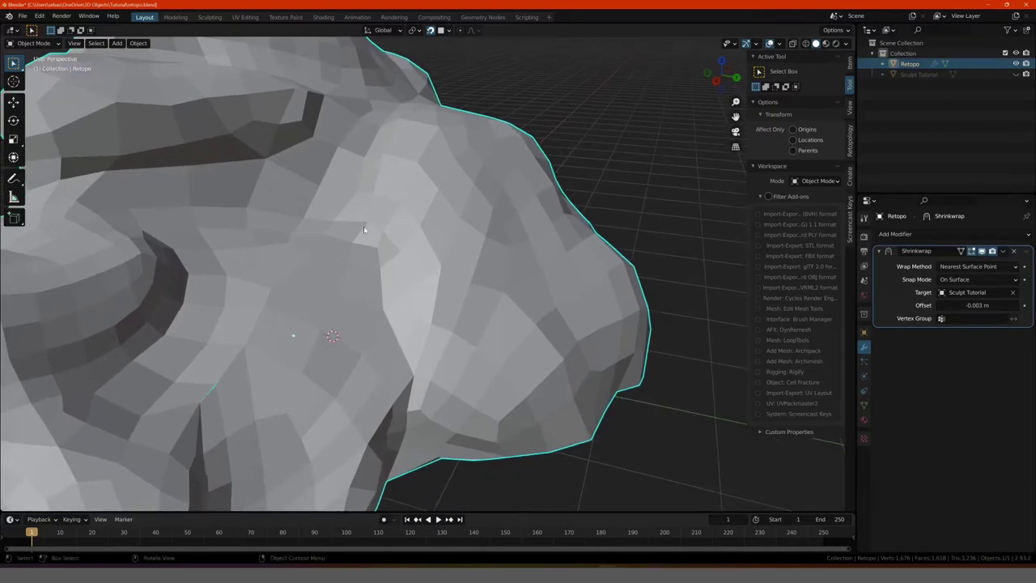
scroll(376, 326, "down", 5)
mouse_move(378, 283)
middle_mouse_down()
mouse_move(308, 276)
mouse_move(324, 259)
middle_mouse_up()
scroll(324, 260, "down", 3)
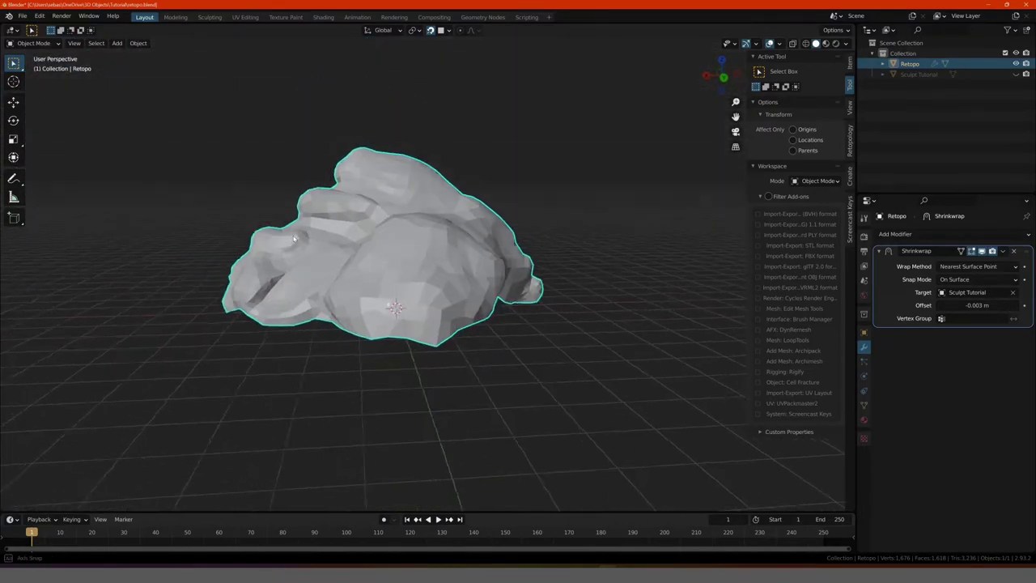
Step: Select the Retopo rock and bring up its object context menu
left_click(212, 190)
middle_click_drag(208, 222, 194, 229)
scroll(185, 230, "up", 4)
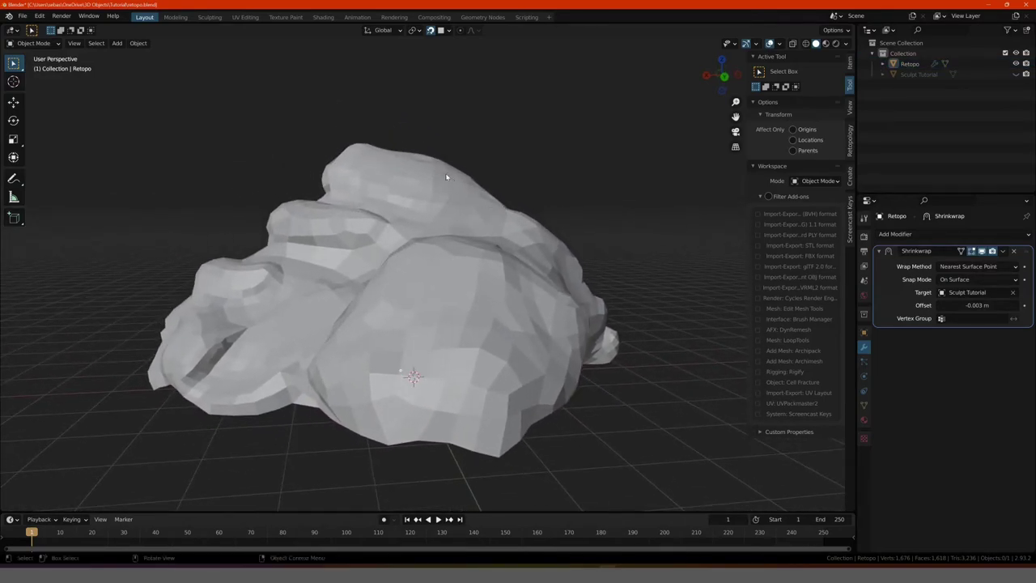
left_click(361, 239)
right_click(361, 239)
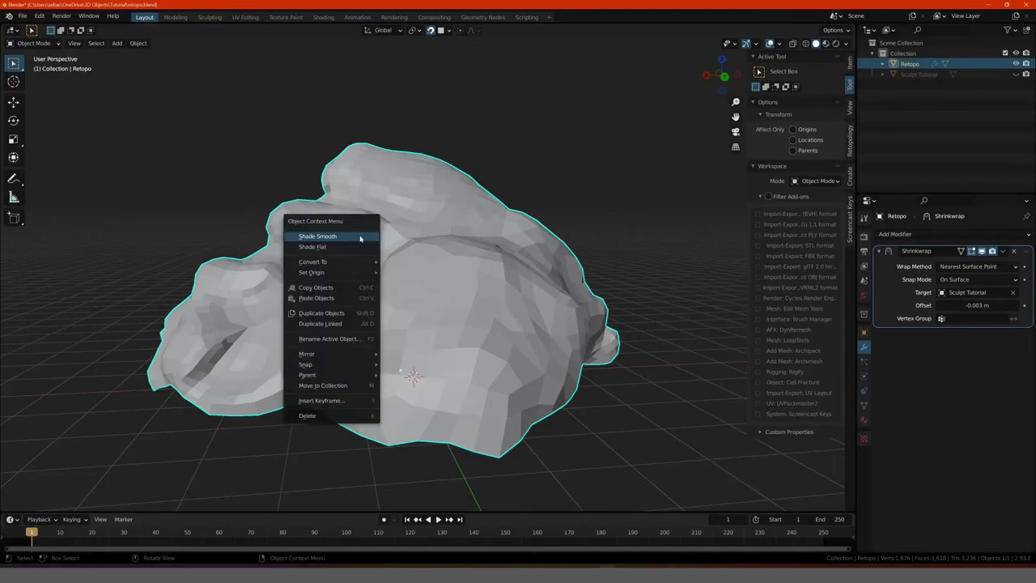
Step: Shade the Retopo mesh smooth and orbit around to inspect it
left_click(361, 239)
left_click(213, 192)
mouse_move(212, 191)
middle_mouse_down()
mouse_move(164, 191)
mouse_move(385, 195)
mouse_move(403, 134)
middle_mouse_up()
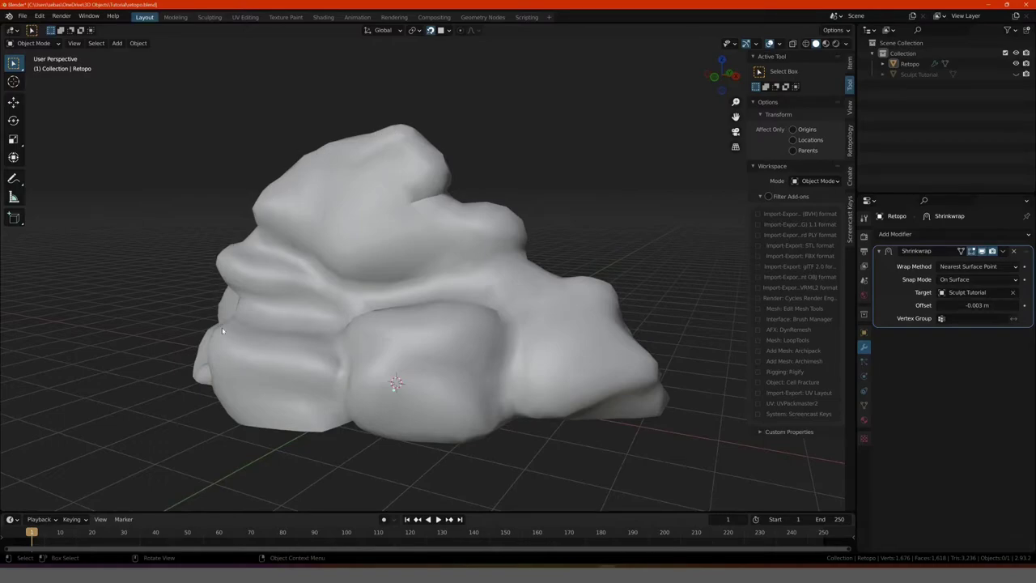
mouse_move(222, 327)
middle_mouse_down()
mouse_move(194, 234)
mouse_move(226, 224)
mouse_move(524, 233)
middle_mouse_up()
middle_click_drag(571, 241, 364, 253)
scroll(498, 243, "down", 5)
scroll(298, 256, "up", 4)
mouse_move(298, 256)
middle_mouse_down()
mouse_move(232, 234)
mouse_move(415, 239)
middle_mouse_up()
Step: Apply the Shrinkwrap modifier permanently, then select all vertices in Edit Mode
left_click(411, 243)
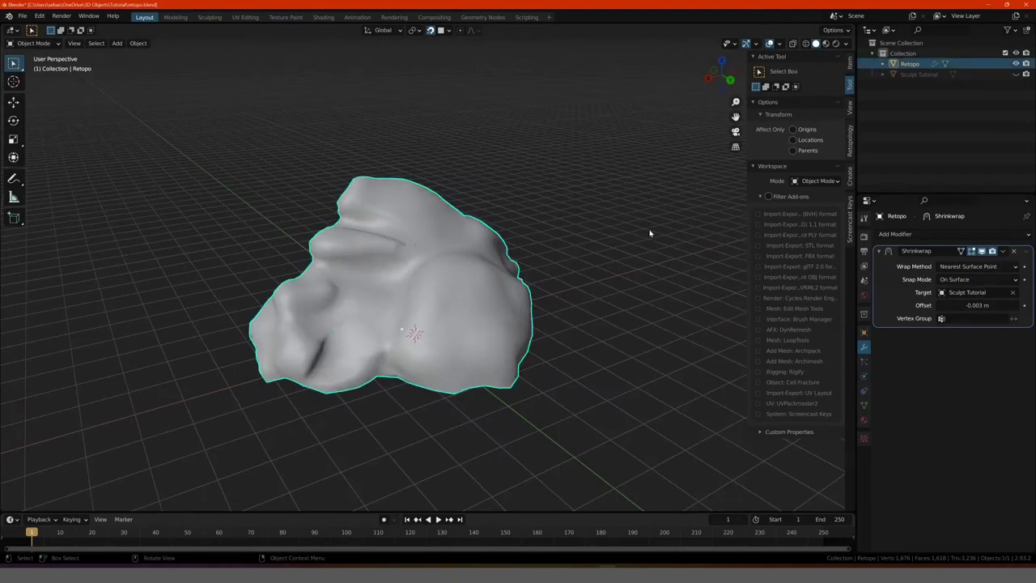
left_click(1002, 252)
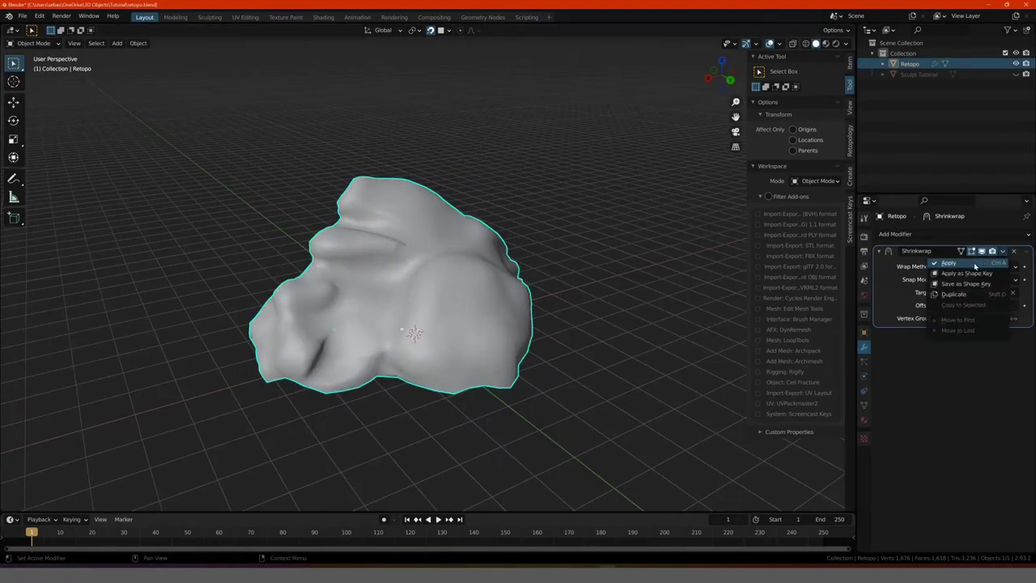
left_click(976, 267)
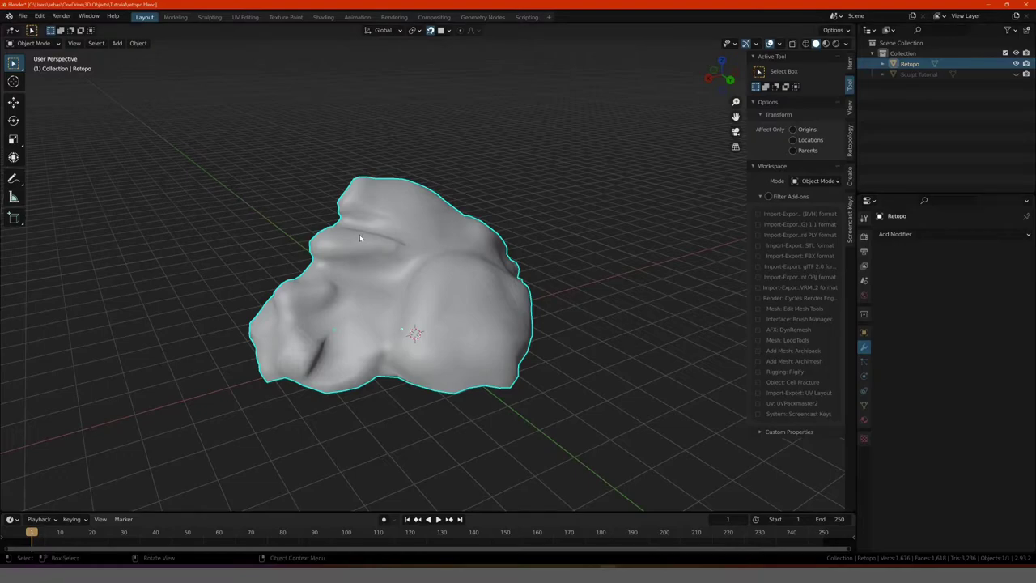
key("Tab")
key("a")
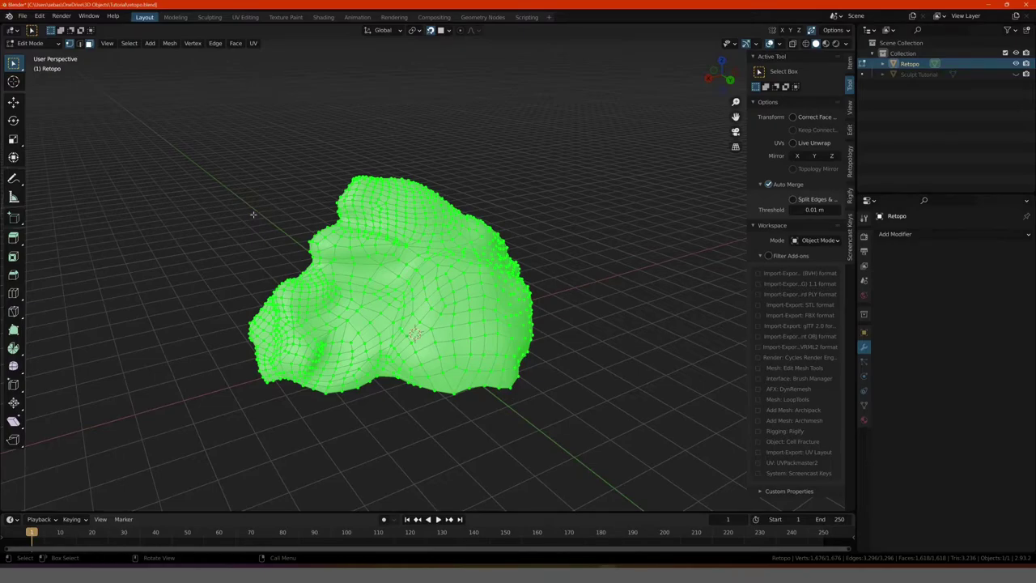
mouse_move(253, 214)
middle_mouse_down()
mouse_move(185, 208)
mouse_move(413, 209)
middle_mouse_up()
scroll(413, 276, "up", 3)
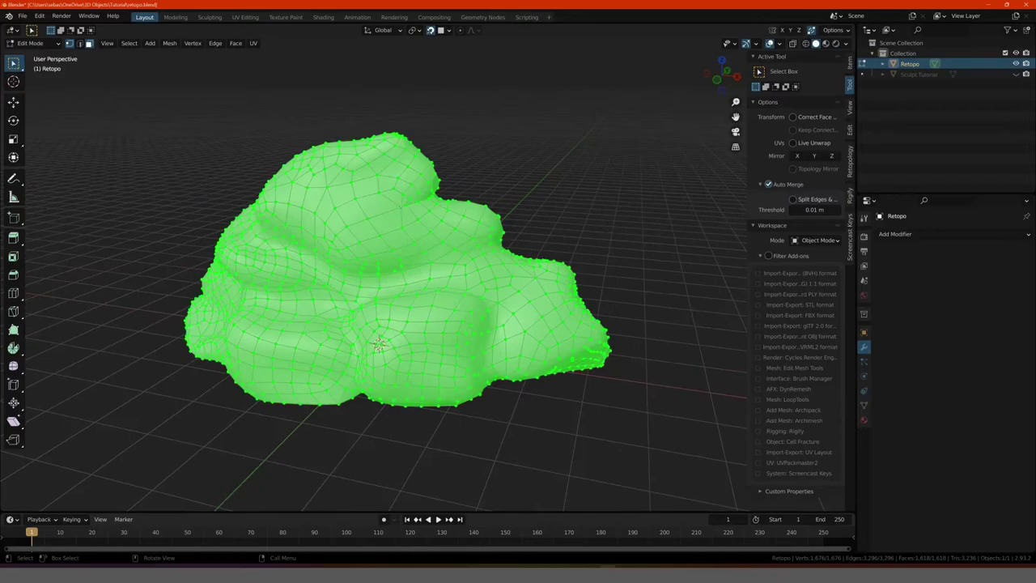
scroll(397, 283, "down", 2)
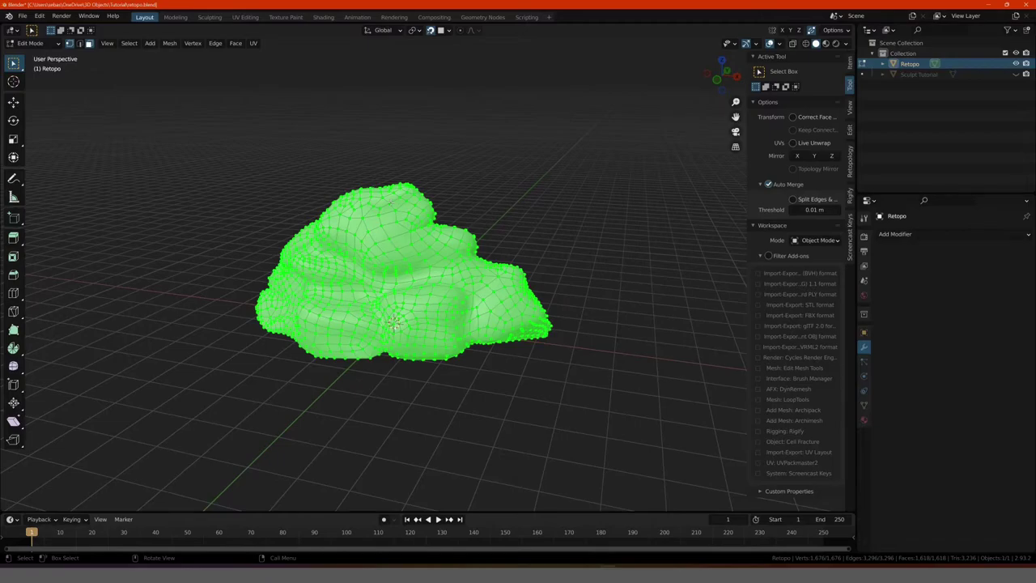
key("alt+a")
mouse_move(243, 234)
middle_mouse_down()
mouse_move(216, 226)
mouse_move(274, 215)
mouse_move(409, 232)
middle_mouse_up()
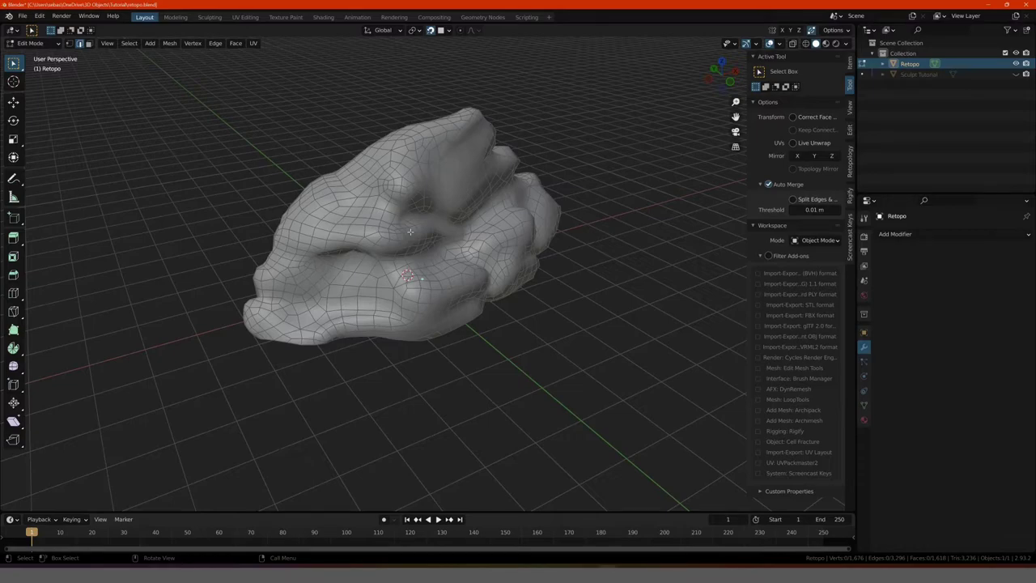
Step: Hide Retopo, unhide Sculpt Tutorial, select it in Object Mode, and show the DynRemesh settings
left_click(1016, 64)
left_click(1016, 75)
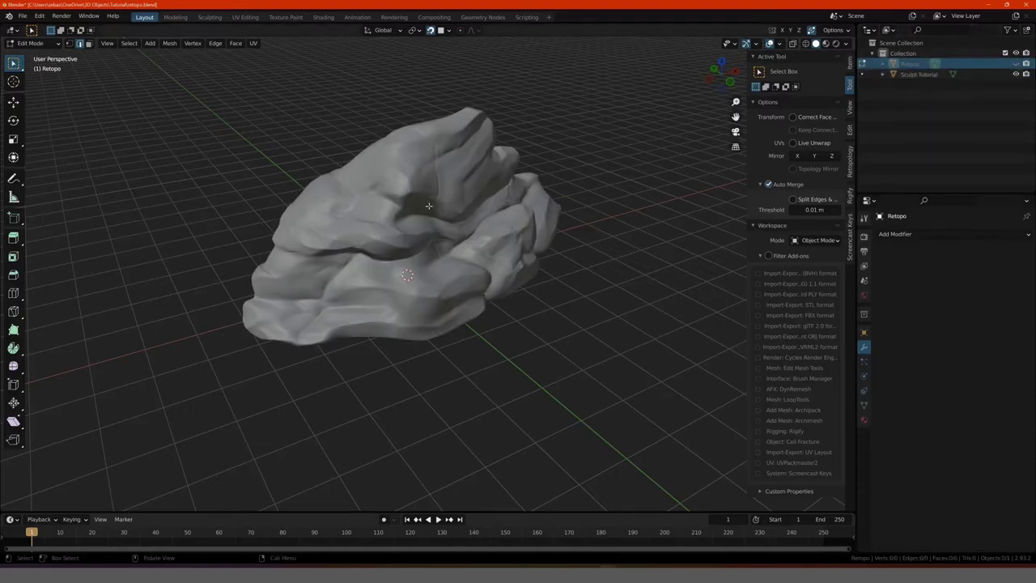
middle_click_drag(458, 198, 336, 194)
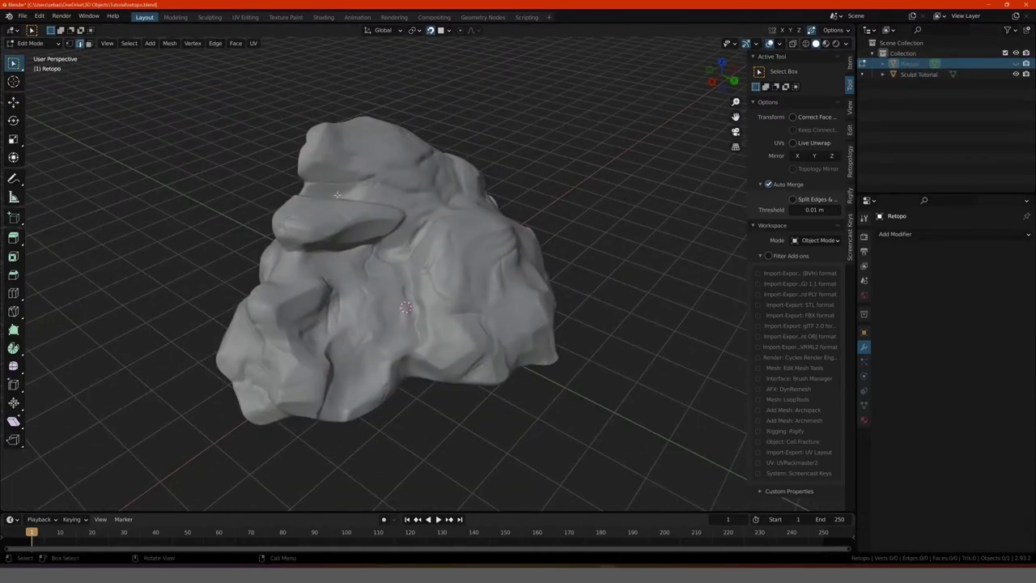
left_click(30, 43)
left_click(32, 53)
left_click(275, 188)
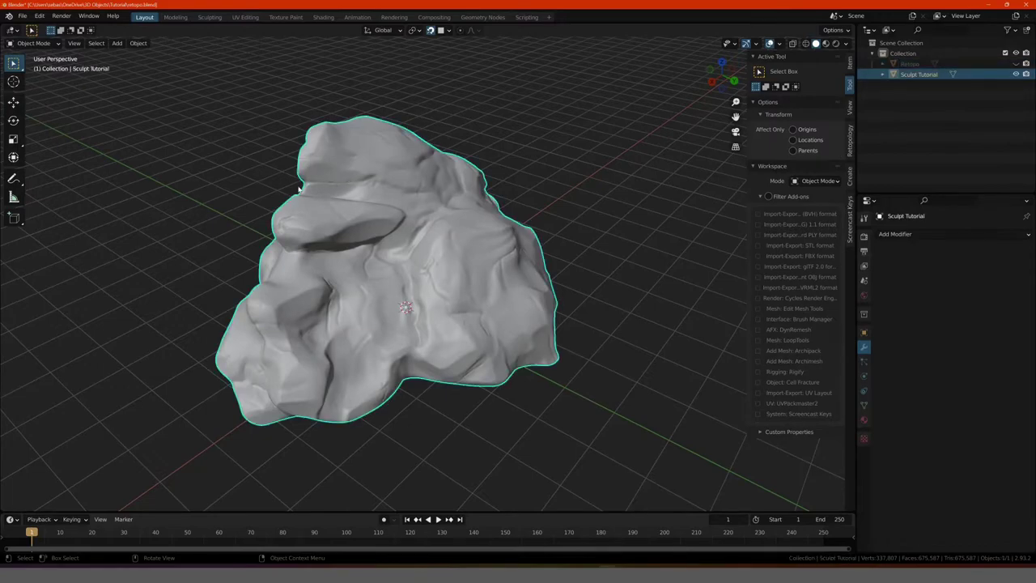
middle_click_drag(275, 188, 324, 199, "shift")
left_click(849, 140)
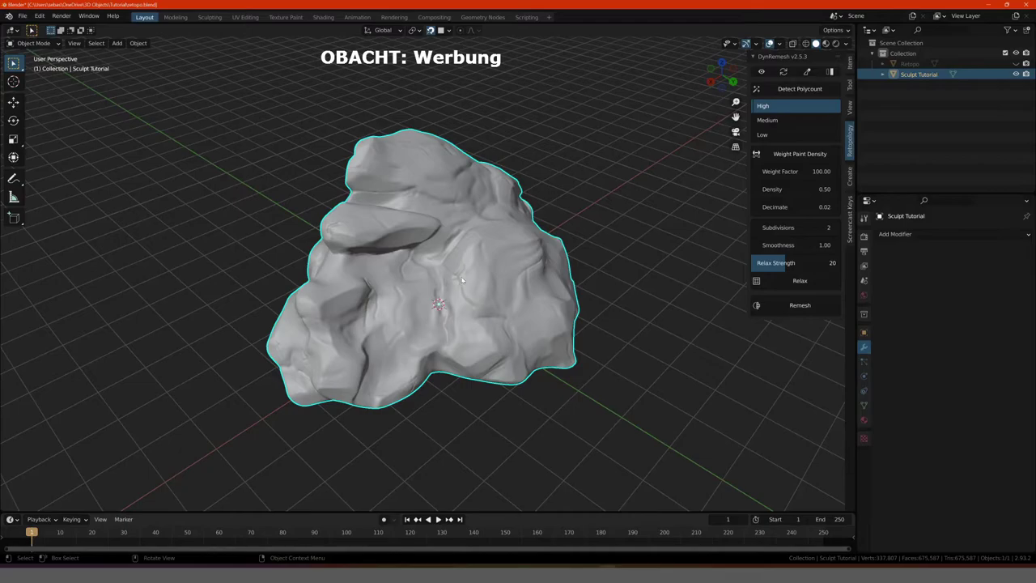
Step: Run DynRemesh on the sculpt and inspect the remeshed result
middle_click_drag(462, 281, 463, 263)
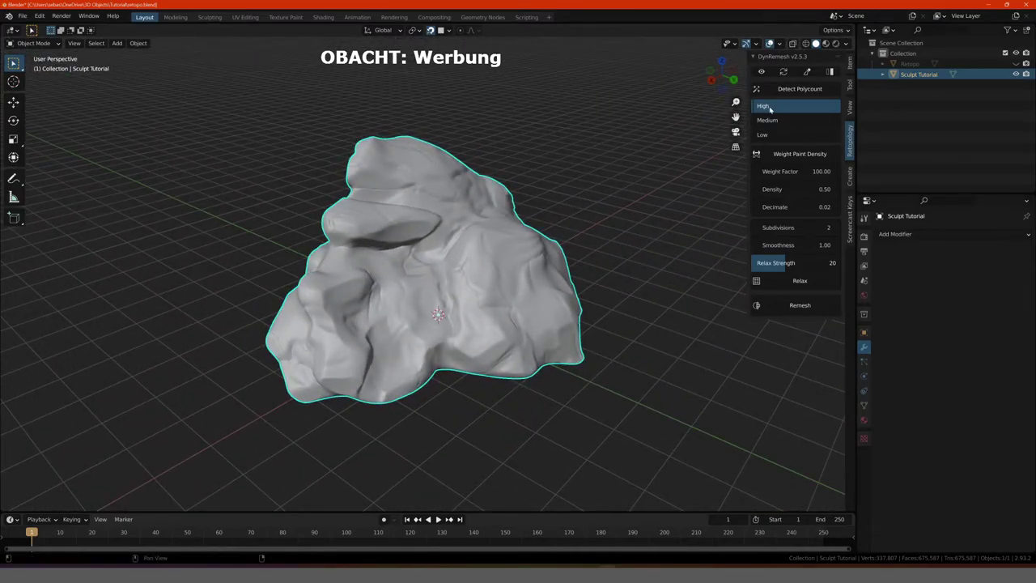
left_click(791, 306)
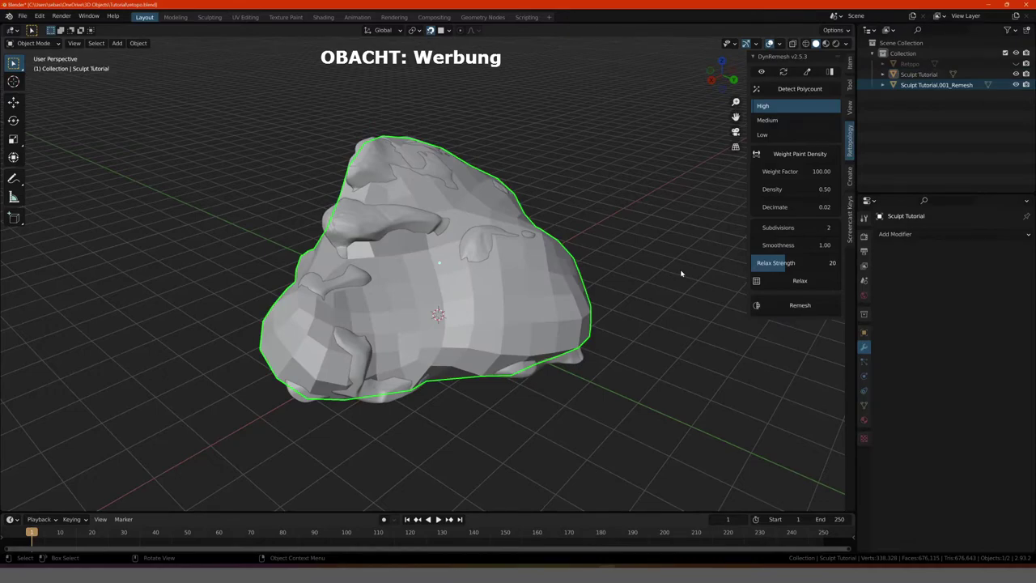
mouse_move(681, 273)
middle_mouse_down()
mouse_move(291, 218)
mouse_move(216, 224)
mouse_move(343, 247)
mouse_move(518, 232)
mouse_move(473, 239)
mouse_move(502, 237)
middle_mouse_up()
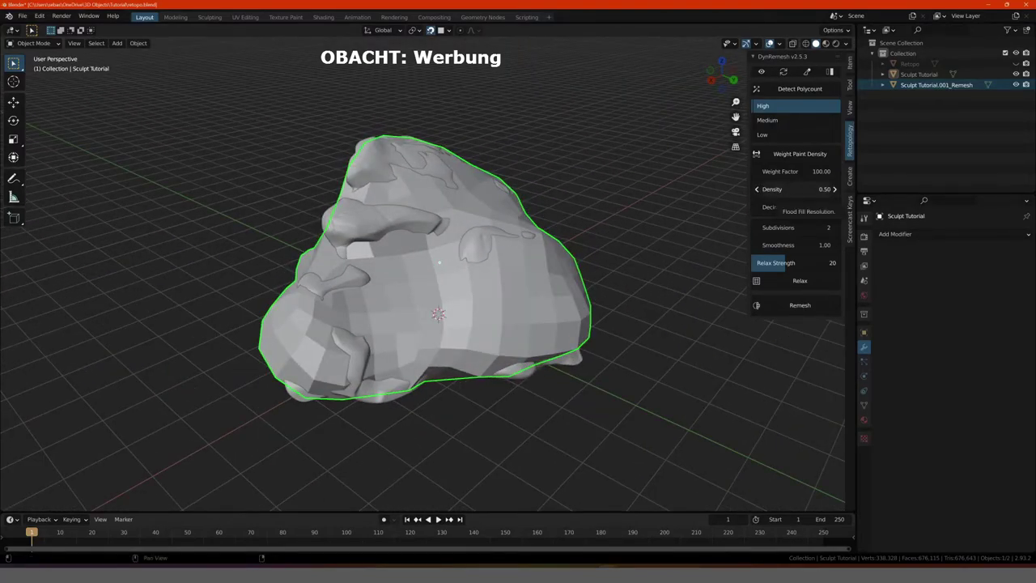
Step: Set DynRemesh Density to 1.00 and delete the trial remeshed copy
left_click(797, 188)
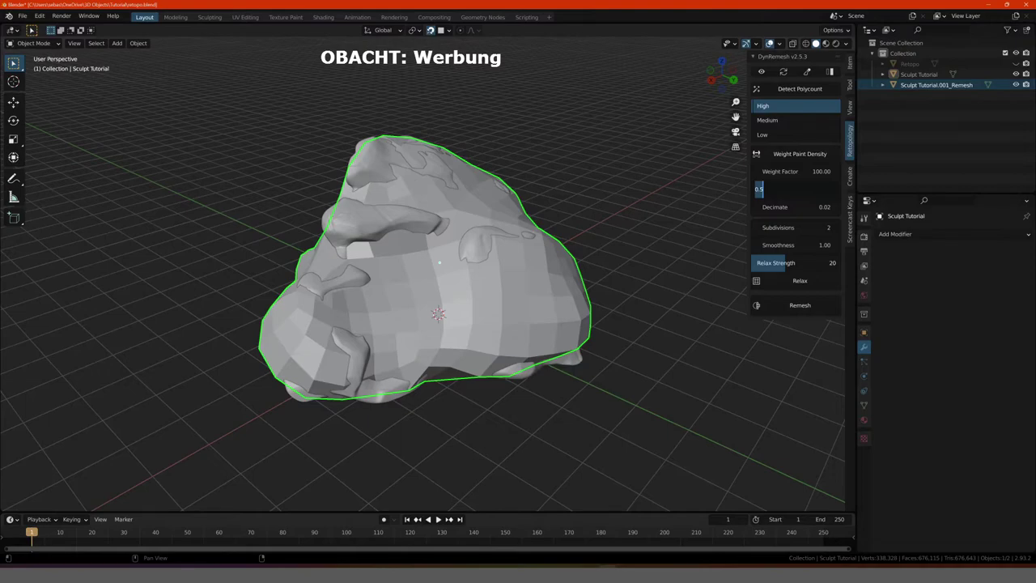
type("1")
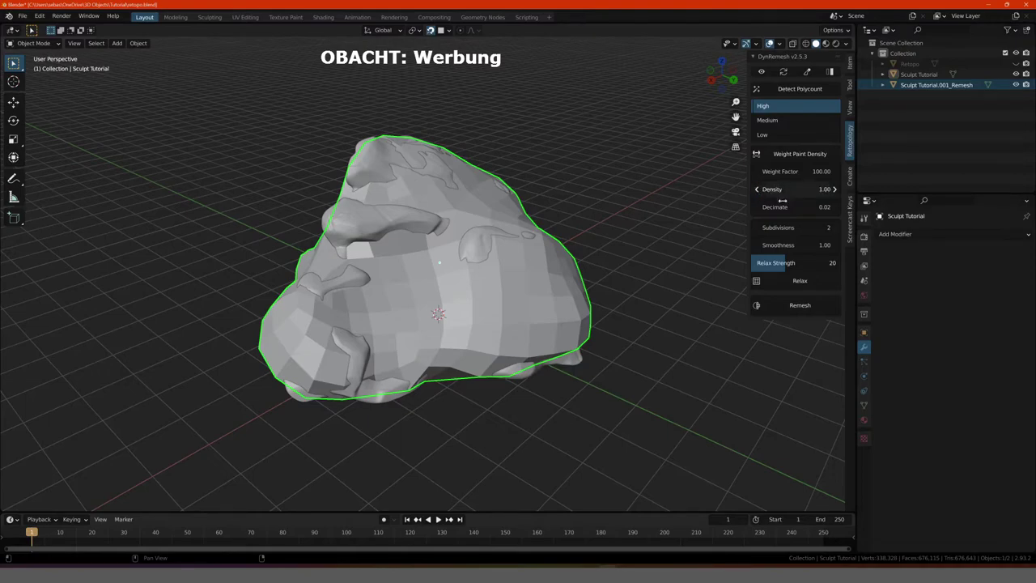
key("Return")
key("Delete")
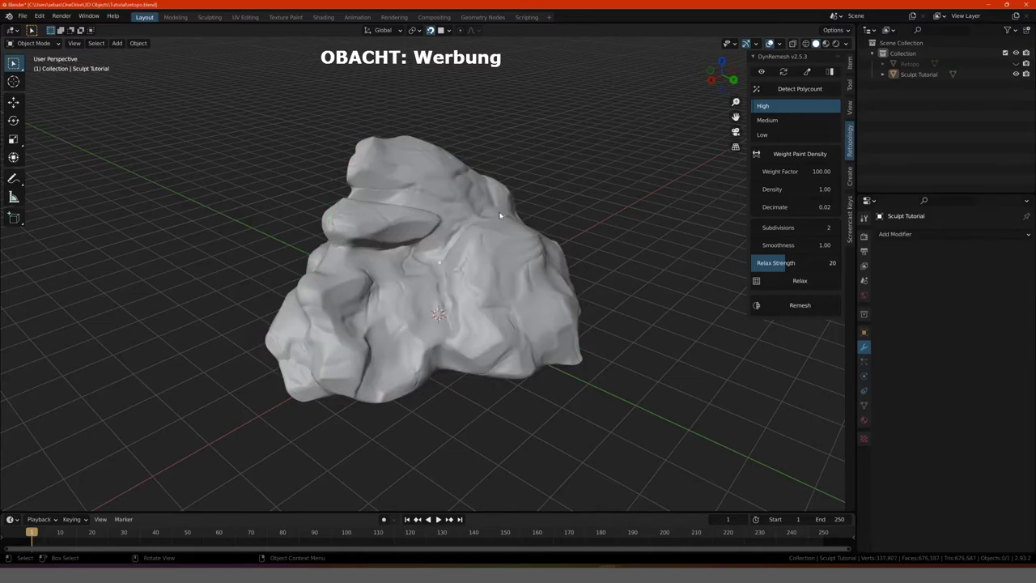
left_click(484, 246)
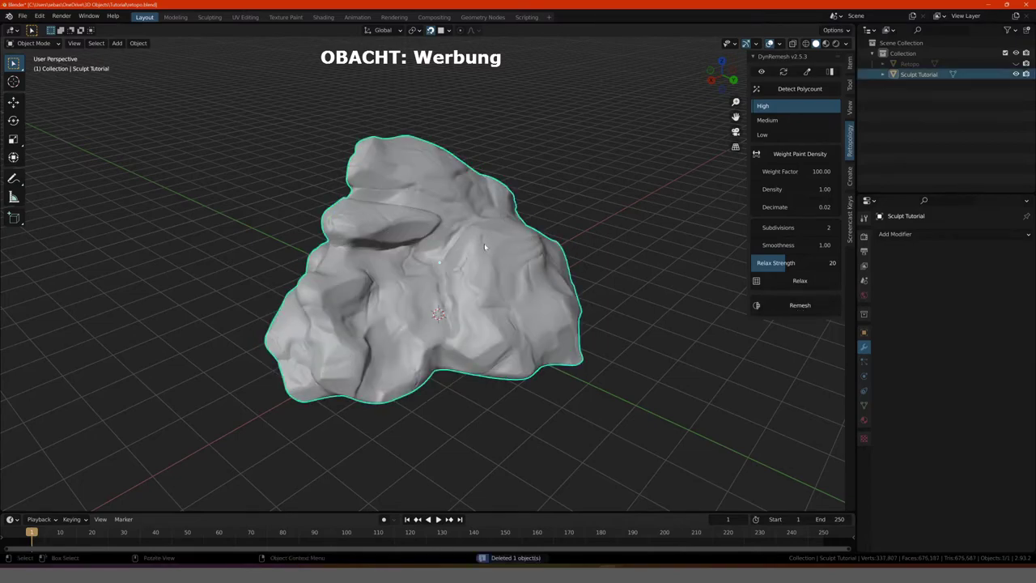
Step: Generate a new DynRemesh copy of the rock and select it
left_click(788, 310)
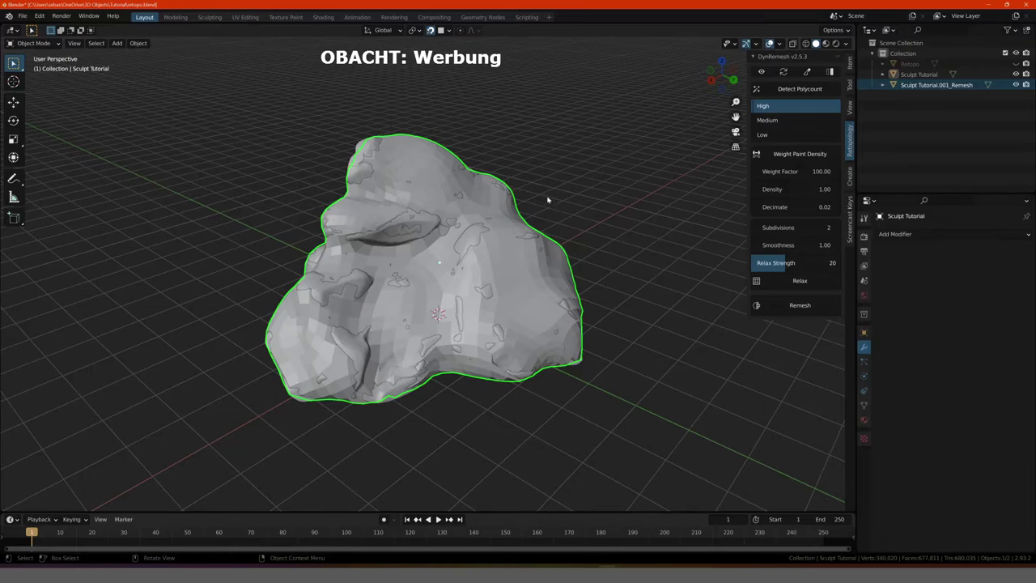
middle_click_drag(547, 200, 261, 165)
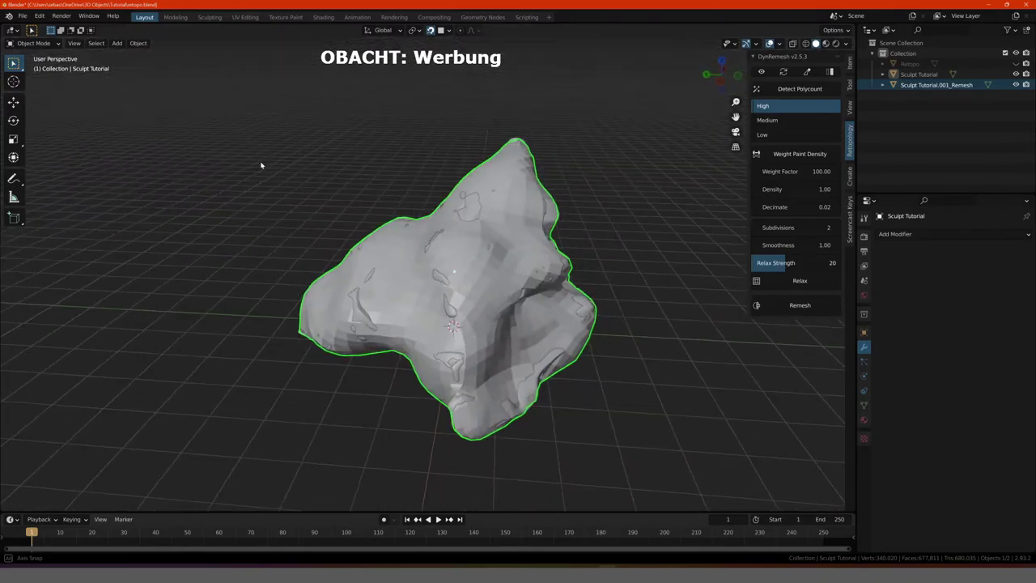
left_click(498, 201)
mouse_move(499, 200)
middle_mouse_down()
mouse_move(402, 189)
mouse_move(280, 220)
middle_mouse_up()
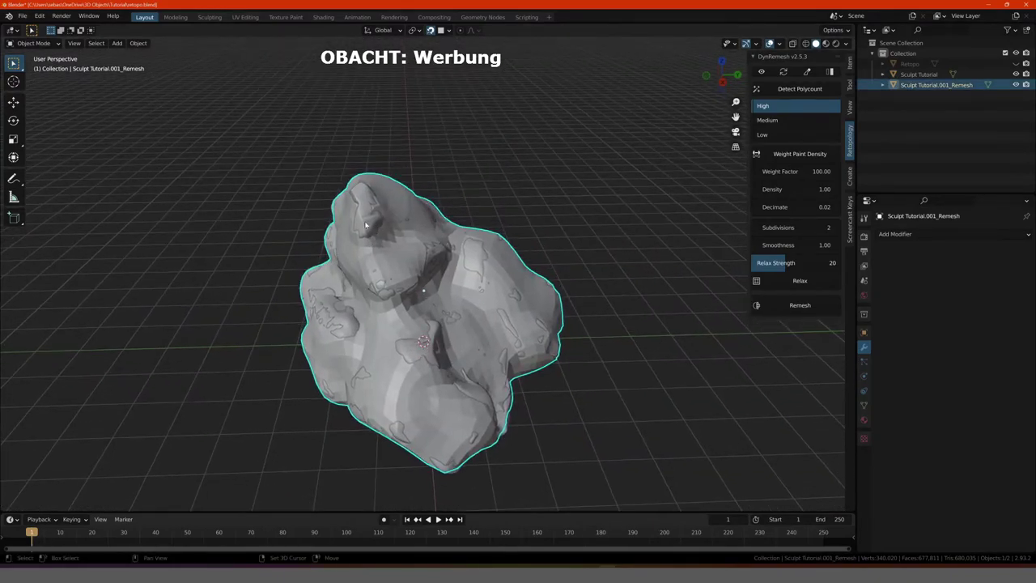
mouse_move(389, 343)
middle_mouse_down()
mouse_move(406, 193)
mouse_move(282, 180)
middle_mouse_up()
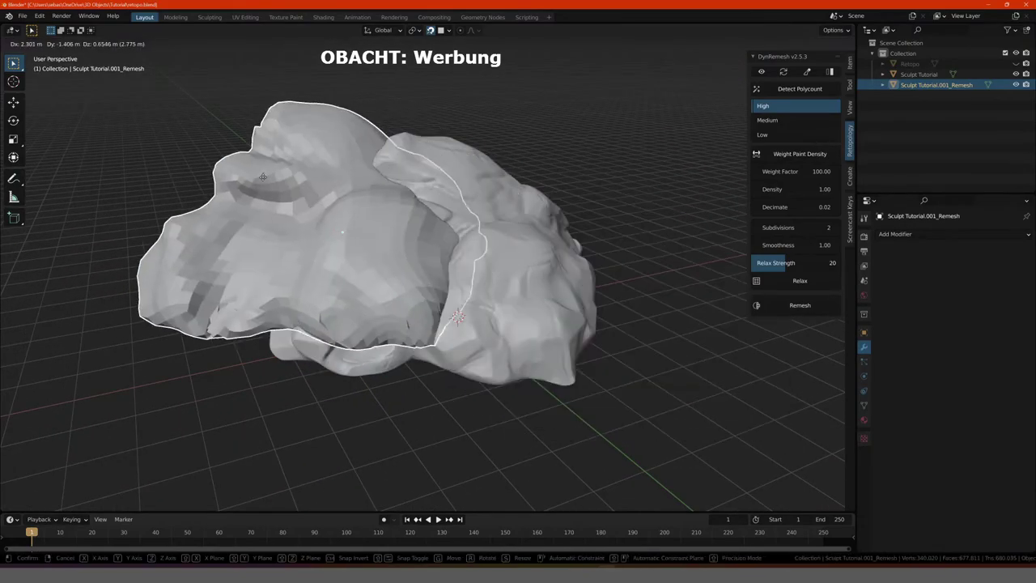
Step: Add a Shrinkwrap targeting Sculpt Tutorial to the remesh copy, then hide it
left_click(896, 234)
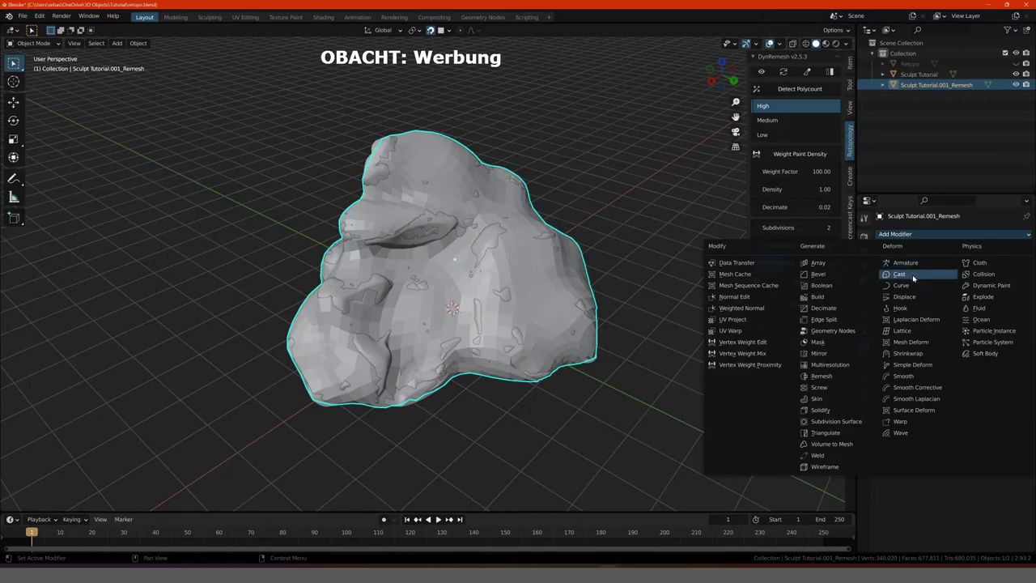
left_click(907, 354)
left_click(1013, 292)
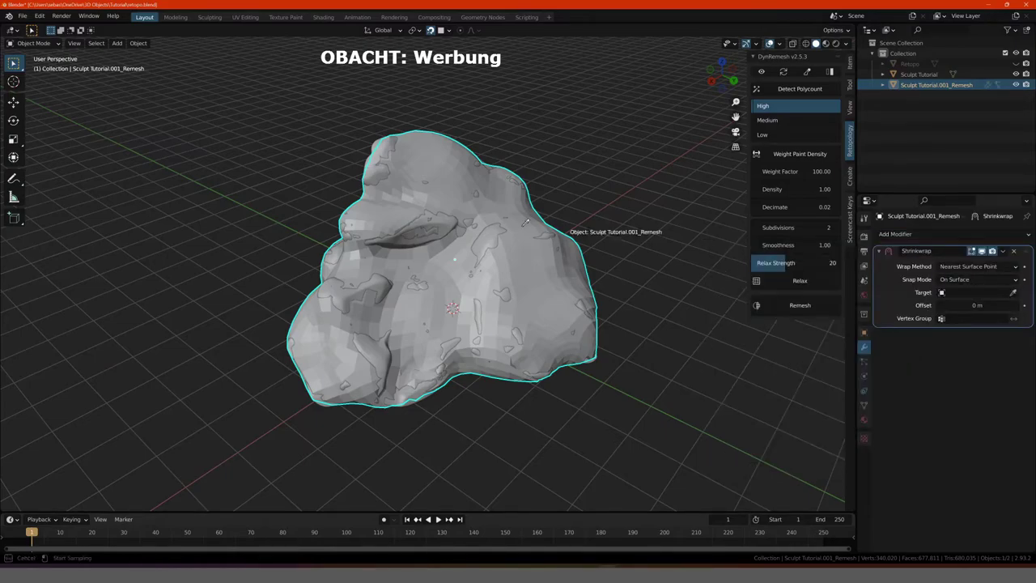
left_click(450, 221)
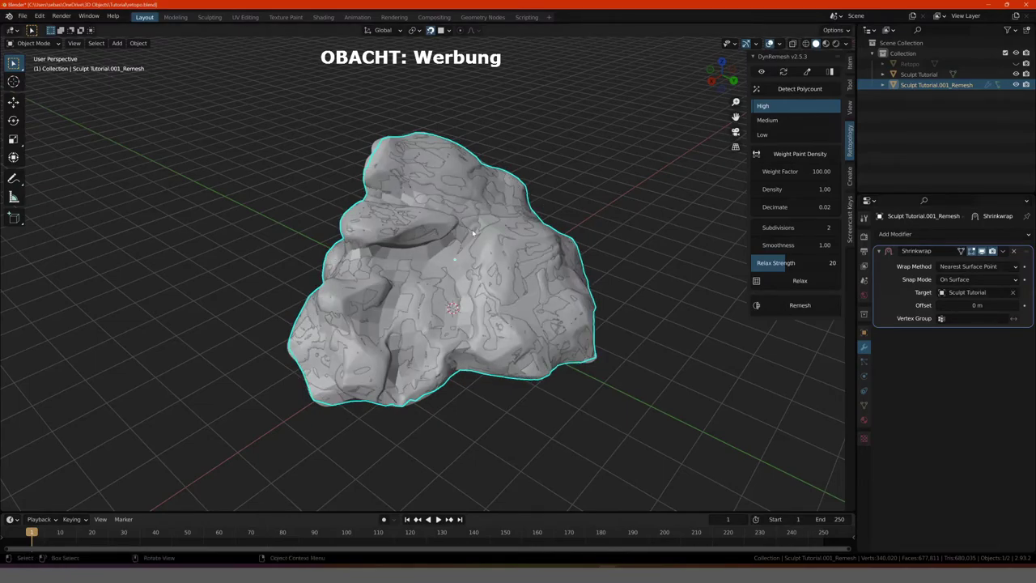
mouse_move(473, 233)
middle_mouse_down()
mouse_move(206, 210)
mouse_move(228, 198)
mouse_move(239, 231)
mouse_move(267, 223)
middle_mouse_up()
key("Tab")
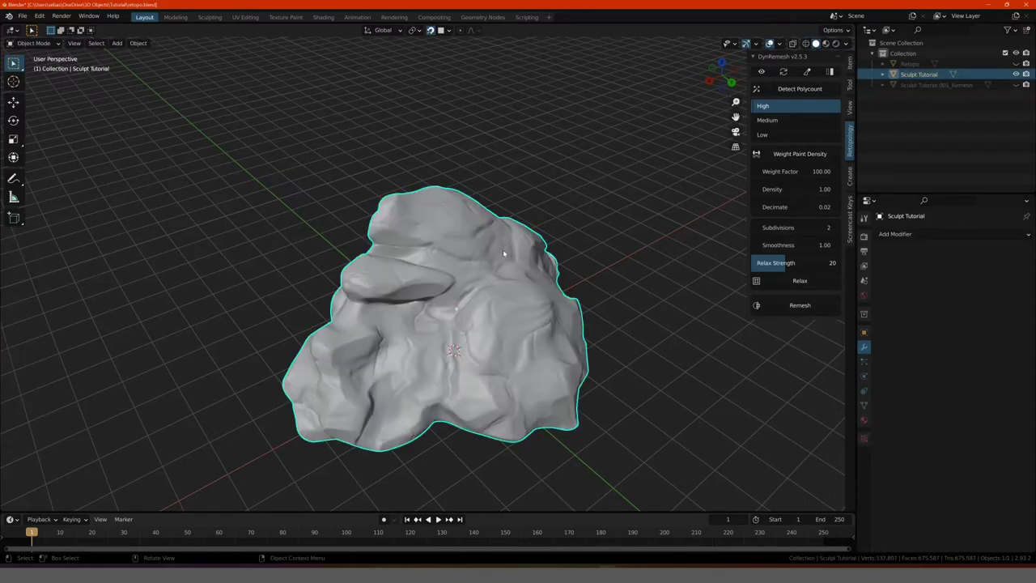
Step: Add a Remesh modifier to the rock sculpt and orbit to inspect the remeshed shape
middle_click_drag(477, 233, 486, 242)
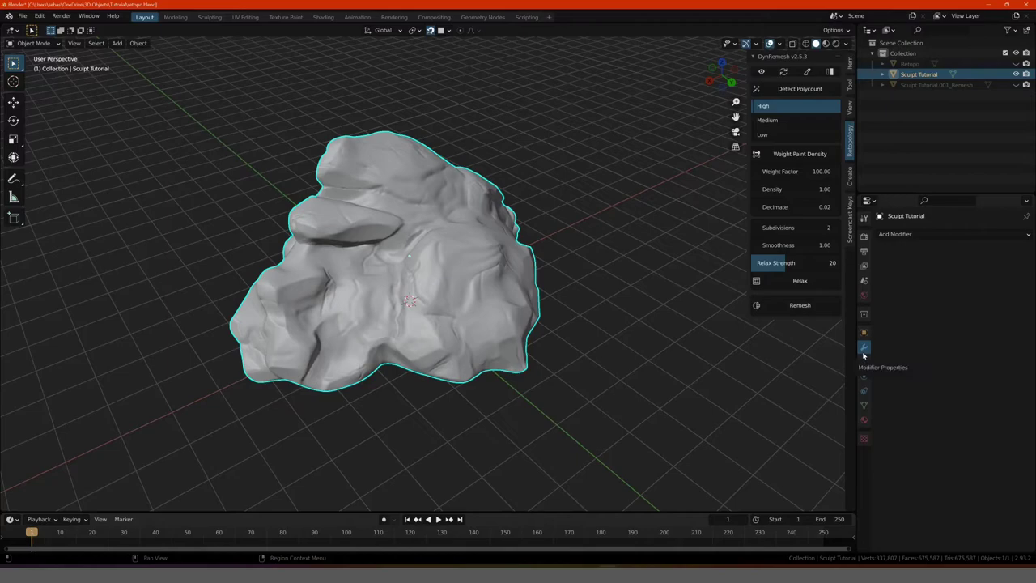
left_click(890, 234)
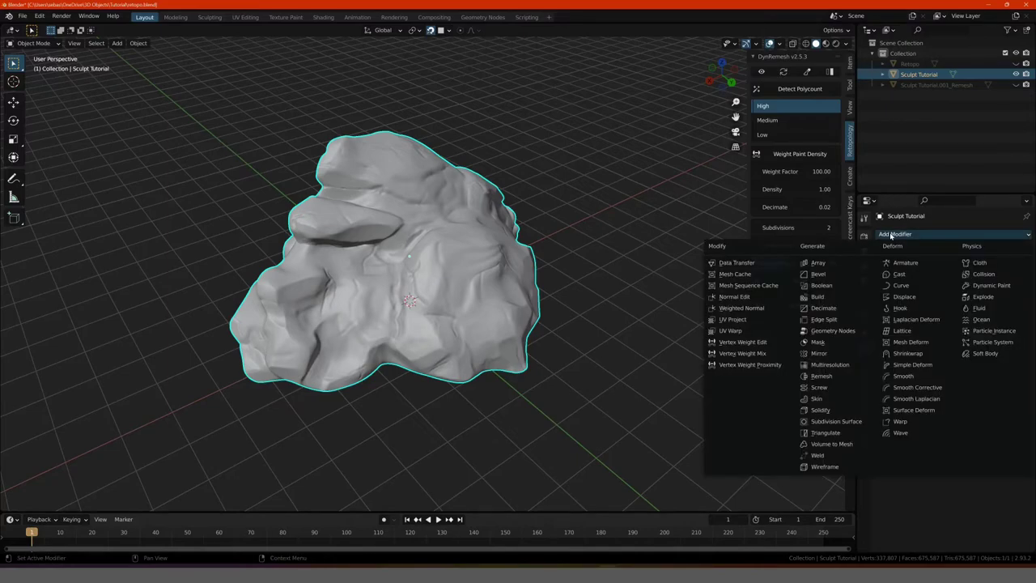
left_click(834, 377)
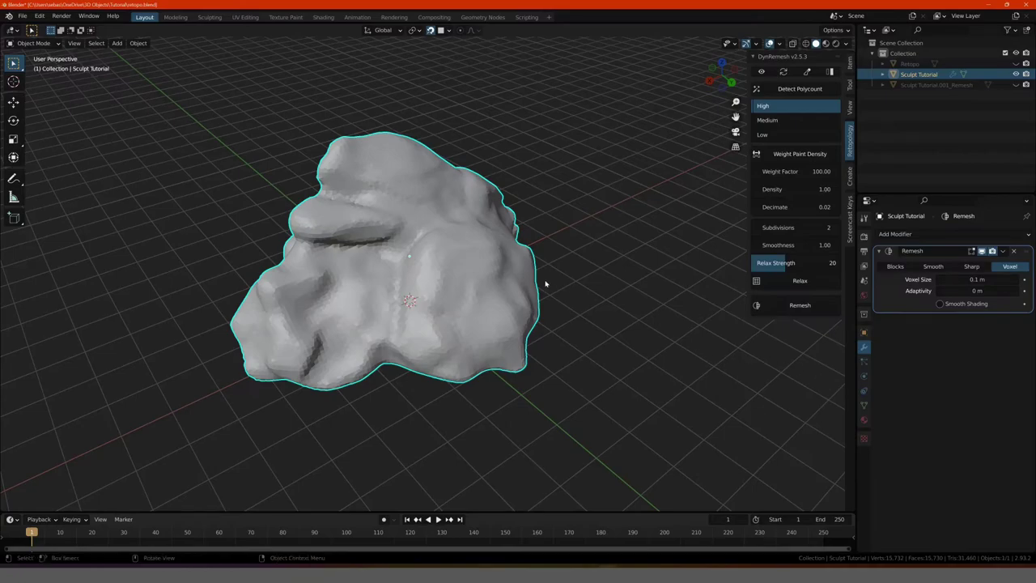
mouse_move(547, 284)
middle_mouse_down()
mouse_move(464, 266)
mouse_move(517, 273)
mouse_move(541, 289)
middle_mouse_up()
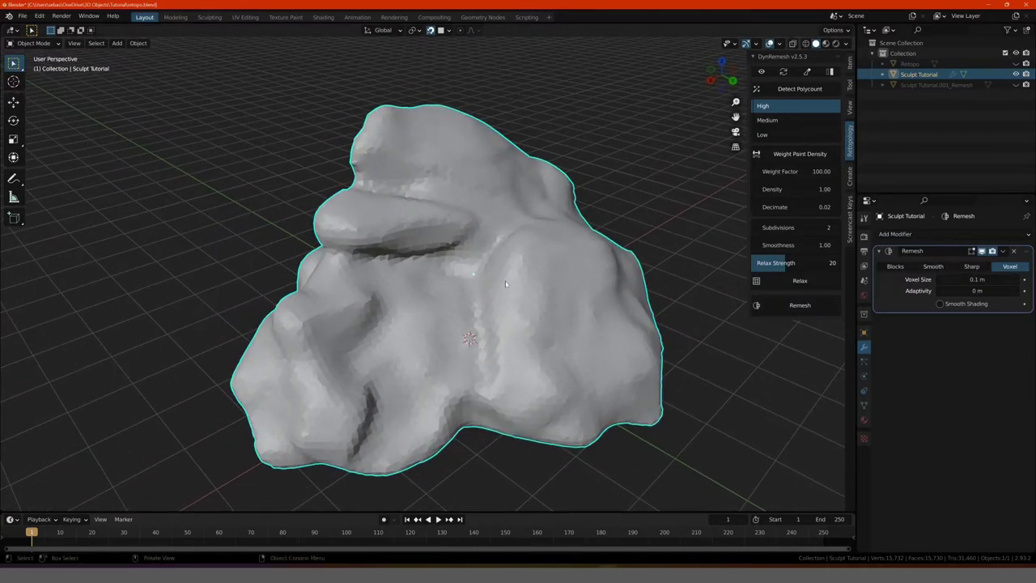
middle_click_drag(438, 313, 195, 173)
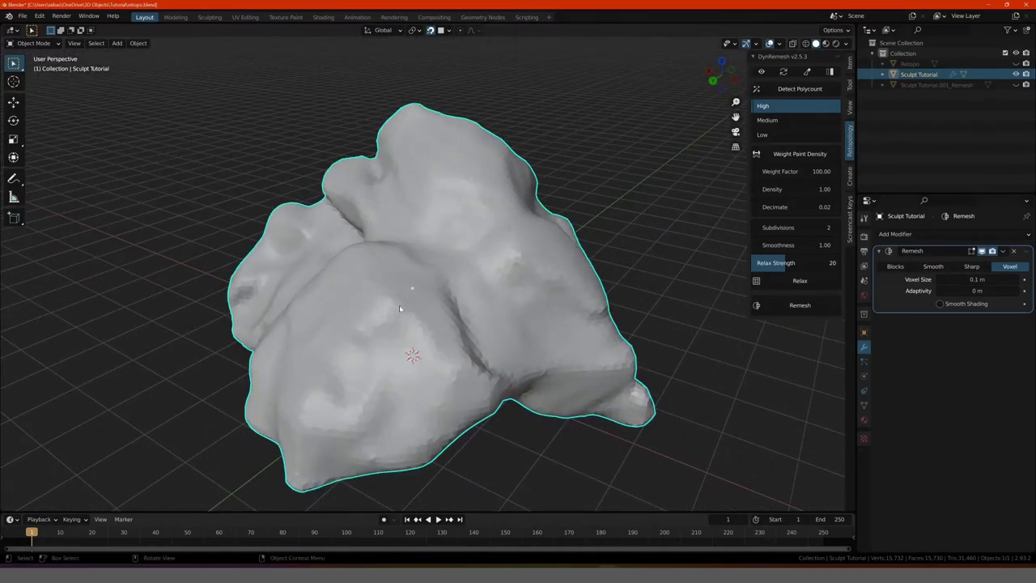
scroll(399, 308, "up", 4)
scroll(480, 339, "down", 6)
middle_click_drag(349, 251, 502, 267)
Step: Switch the Remesh modifier to Sharp mode and inspect the faceted low-poly rock
left_click(971, 267)
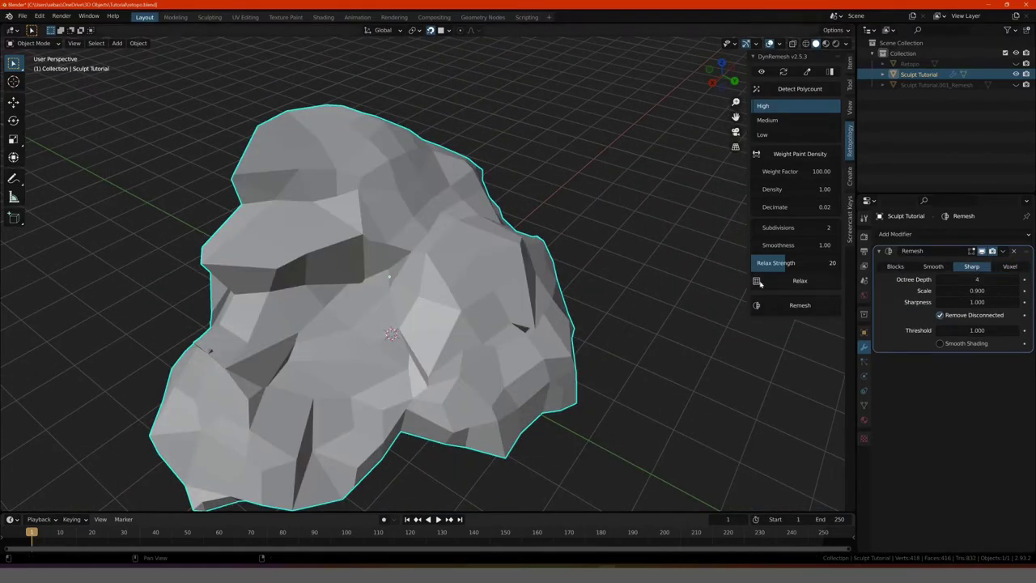
mouse_move(388, 272)
middle_mouse_down()
mouse_move(510, 278)
mouse_move(264, 274)
mouse_move(316, 274)
mouse_move(344, 253)
mouse_move(387, 263)
mouse_move(397, 231)
mouse_move(453, 266)
mouse_move(527, 263)
mouse_move(547, 287)
mouse_move(533, 298)
mouse_move(425, 262)
mouse_move(407, 283)
mouse_move(328, 280)
mouse_move(432, 248)
mouse_move(436, 275)
mouse_move(363, 273)
mouse_move(457, 280)
mouse_move(416, 238)
mouse_move(440, 231)
mouse_move(522, 251)
middle_mouse_up()
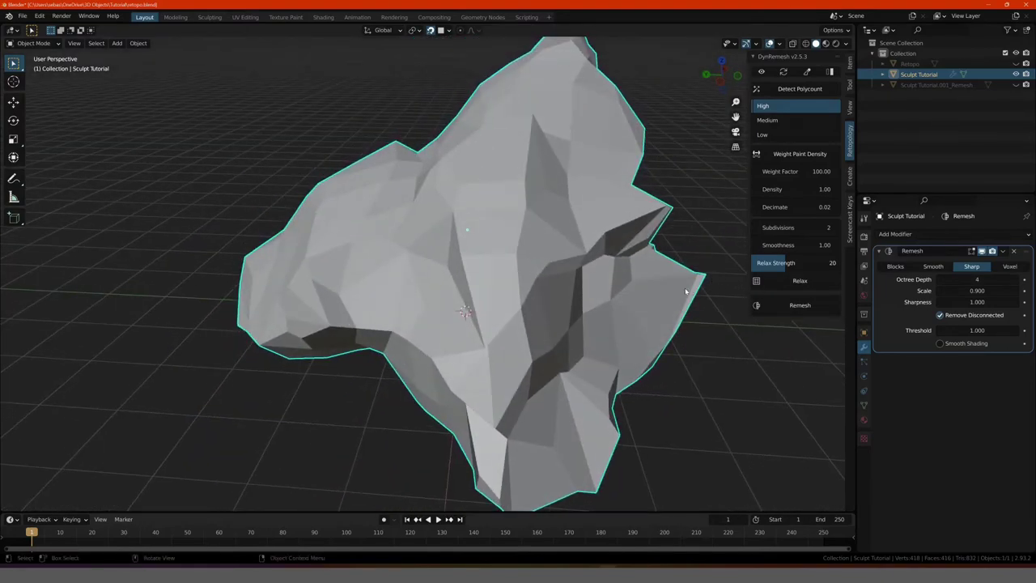
mouse_move(663, 289)
middle_mouse_down()
mouse_move(635, 310)
mouse_move(686, 278)
mouse_move(502, 277)
mouse_move(639, 308)
middle_mouse_up()
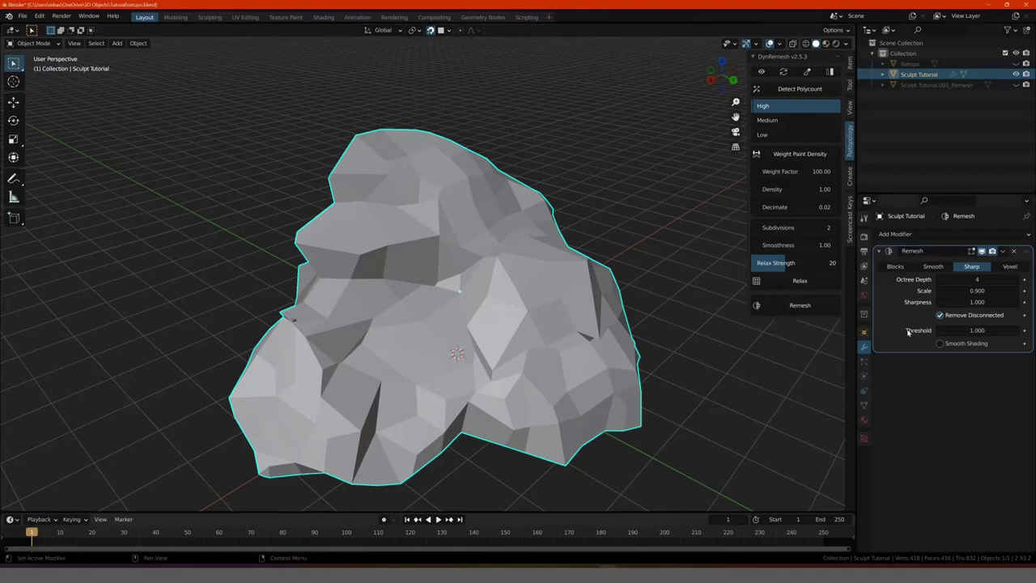
scroll(736, 287, "down", 3)
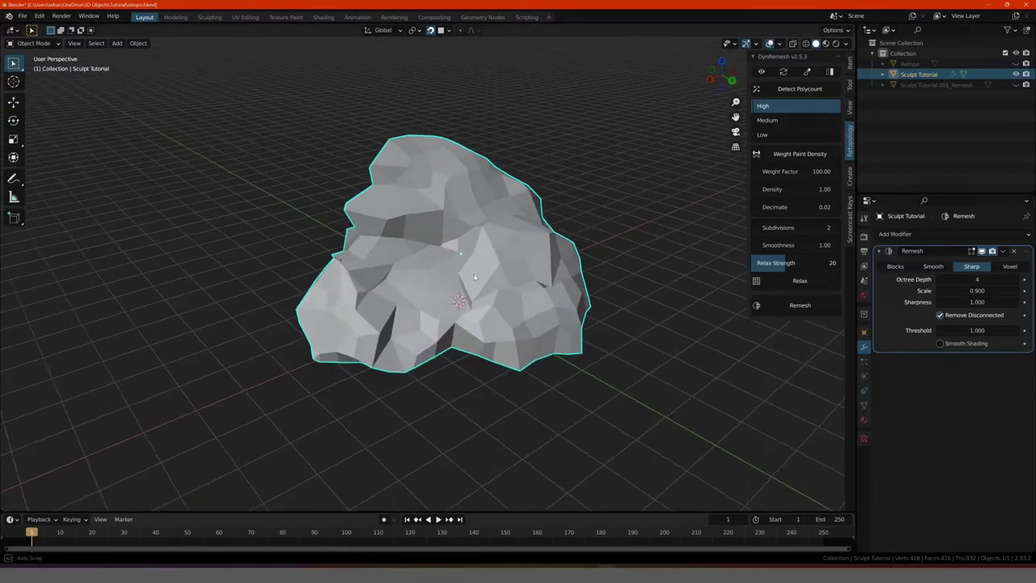
middle_click_drag(736, 287, 475, 279)
scroll(475, 279, "up", 2)
scroll(474, 280, "up", 1)
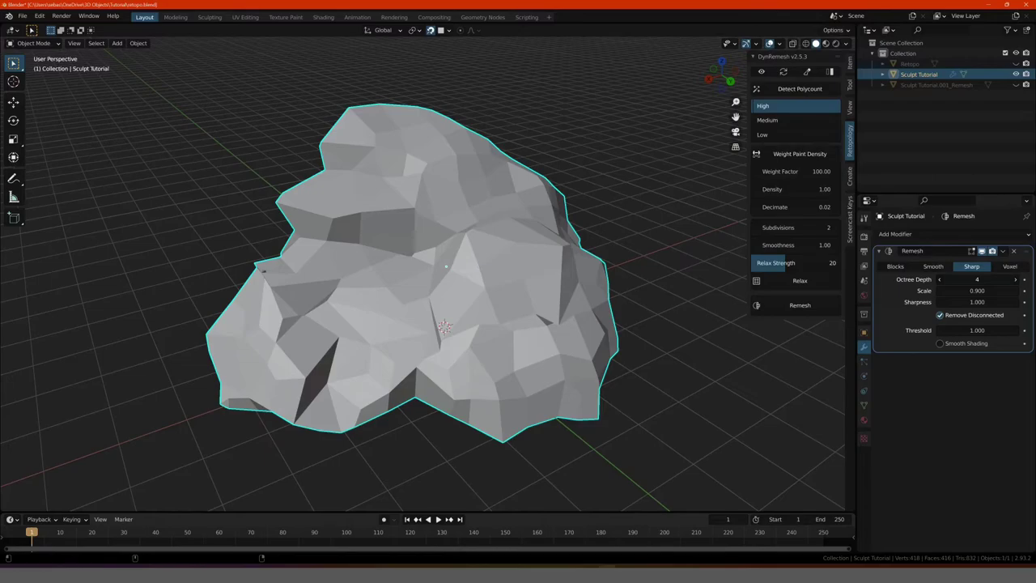
Step: Raise the Octree Depth from 4 to 6 and inspect the denser rock surface
left_click_drag(964, 281, 995, 281)
mouse_move(581, 283)
middle_mouse_down()
mouse_move(559, 268)
mouse_move(677, 250)
mouse_move(698, 257)
mouse_move(707, 279)
mouse_move(377, 272)
middle_mouse_up()
scroll(377, 272, "up", 5)
mouse_move(300, 277)
middle_mouse_down()
mouse_move(267, 377)
mouse_move(262, 303)
mouse_move(165, 302)
mouse_move(259, 289)
mouse_move(259, 313)
mouse_move(254, 286)
middle_mouse_up()
scroll(298, 334, "down", 5)
Step: Switch the Remesh modifier to Smooth mode and orbit around the coarse 416-face rock
left_click(933, 266)
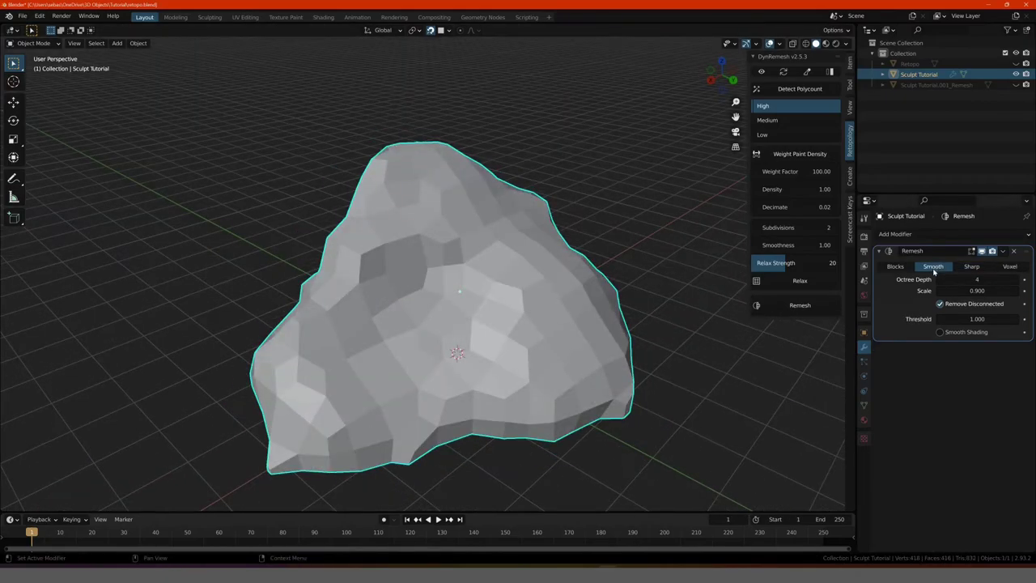
mouse_move(597, 289)
middle_mouse_down()
mouse_move(485, 324)
mouse_move(421, 263)
mouse_move(340, 286)
mouse_move(48, 288)
mouse_move(189, 286)
mouse_move(173, 213)
mouse_move(205, 194)
mouse_move(275, 232)
mouse_move(315, 298)
mouse_move(348, 312)
mouse_move(426, 301)
mouse_move(629, 307)
middle_mouse_up()
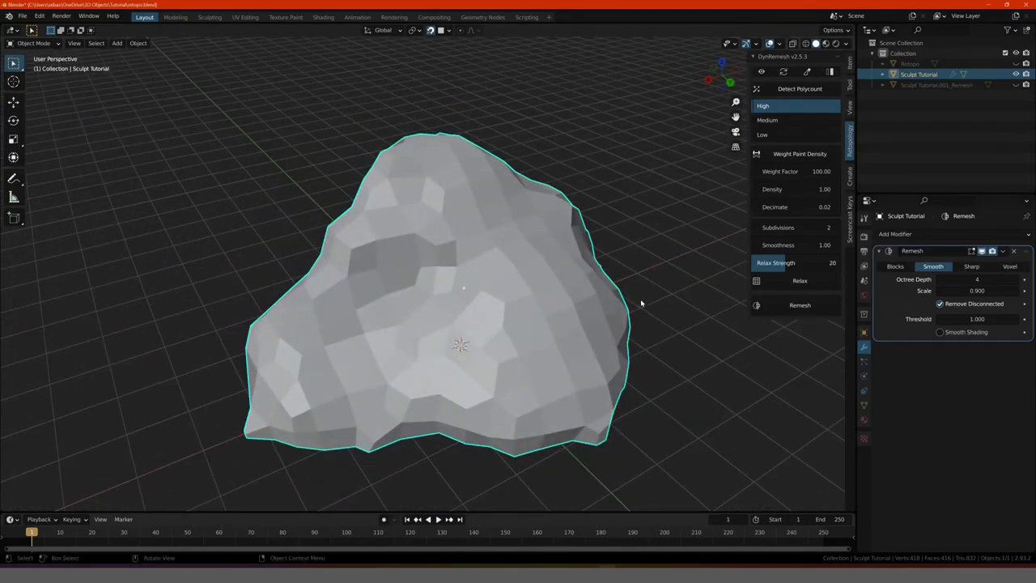
mouse_move(640, 299)
middle_mouse_down()
mouse_move(479, 292)
mouse_move(435, 303)
mouse_move(405, 296)
mouse_move(409, 281)
mouse_move(429, 278)
mouse_move(397, 280)
mouse_move(407, 282)
middle_mouse_up()
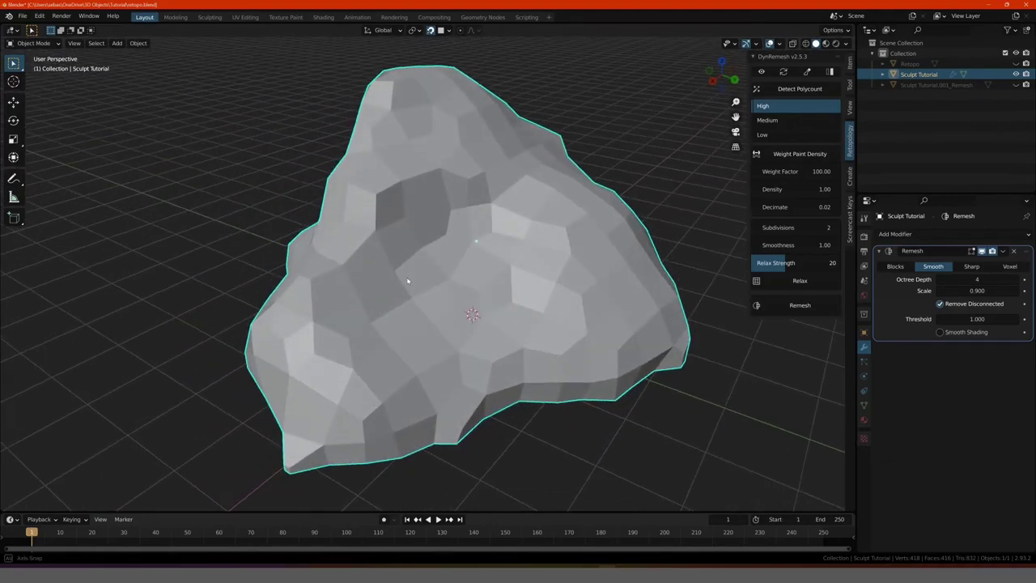
Step: Switch the Remesh modifier to Blocks mode and orbit around the stepped, cube-built rock
left_click(895, 267)
scroll(547, 314, "down", 3)
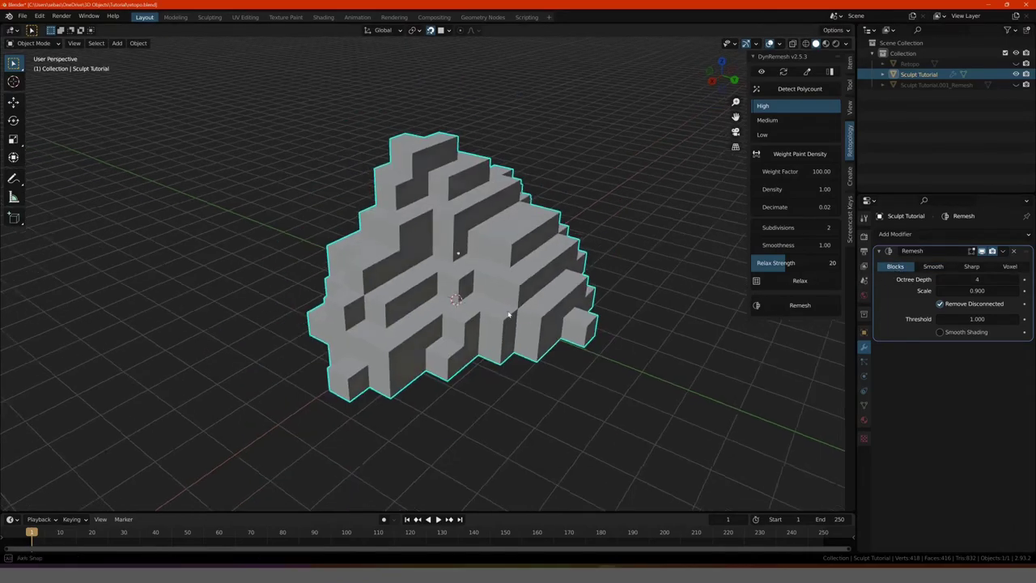
mouse_move(509, 312)
middle_mouse_down()
mouse_move(405, 300)
mouse_move(147, 305)
mouse_move(688, 291)
middle_mouse_up()
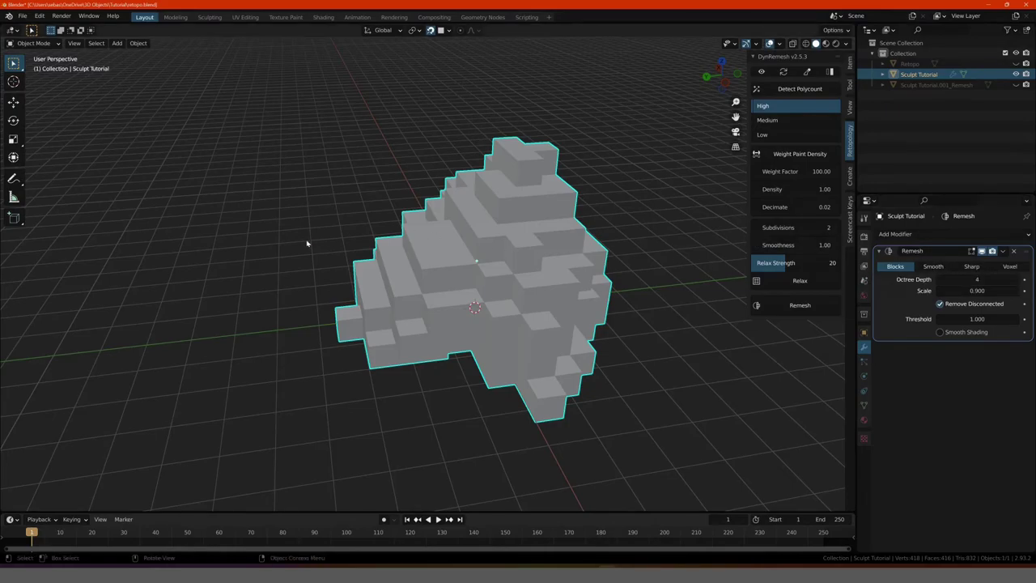
mouse_move(307, 238)
middle_mouse_down()
mouse_move(426, 234)
mouse_move(441, 244)
middle_mouse_up()
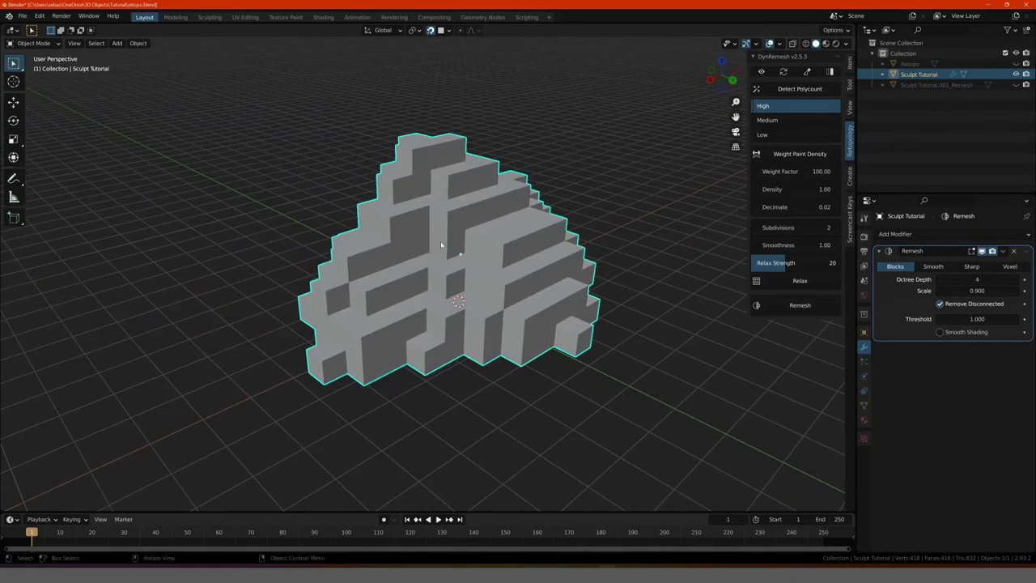